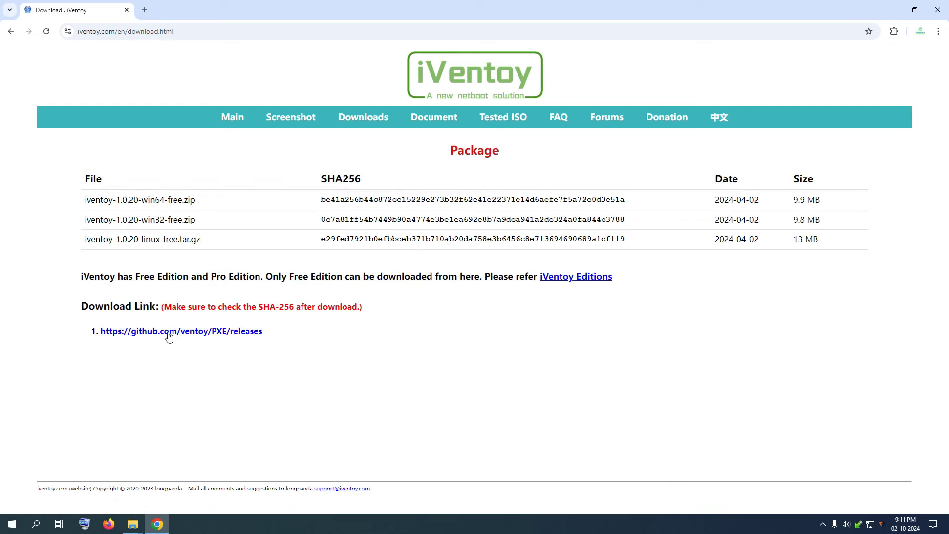
Download iventoy-1.0.20-win64-free.zip from the iVentoy GitHub releases page and save it to the Desktop
click(191, 336)
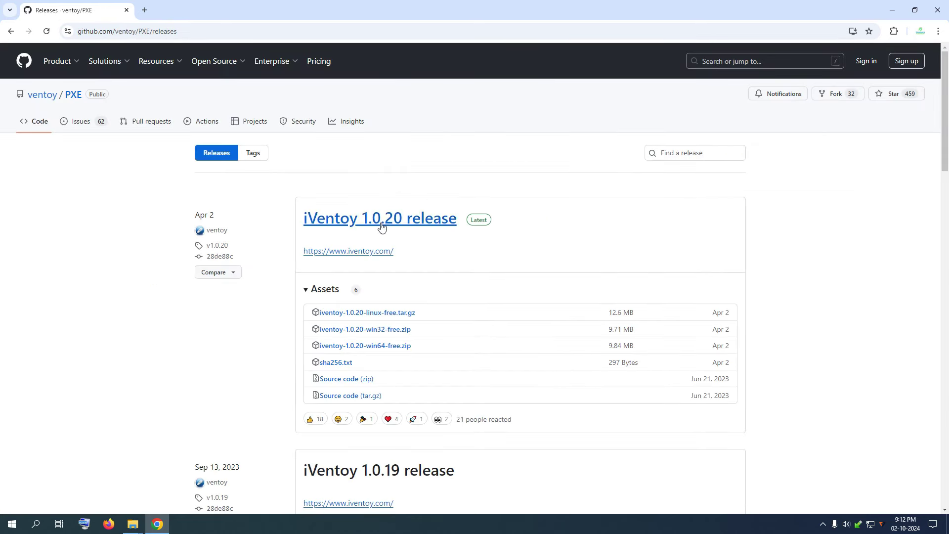
scroll(559, 262, down, 1)
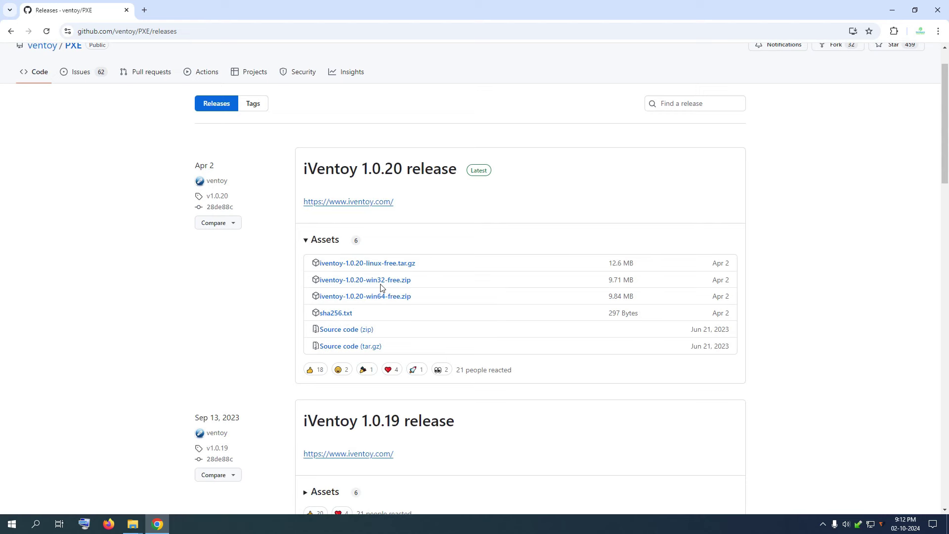
click(381, 300)
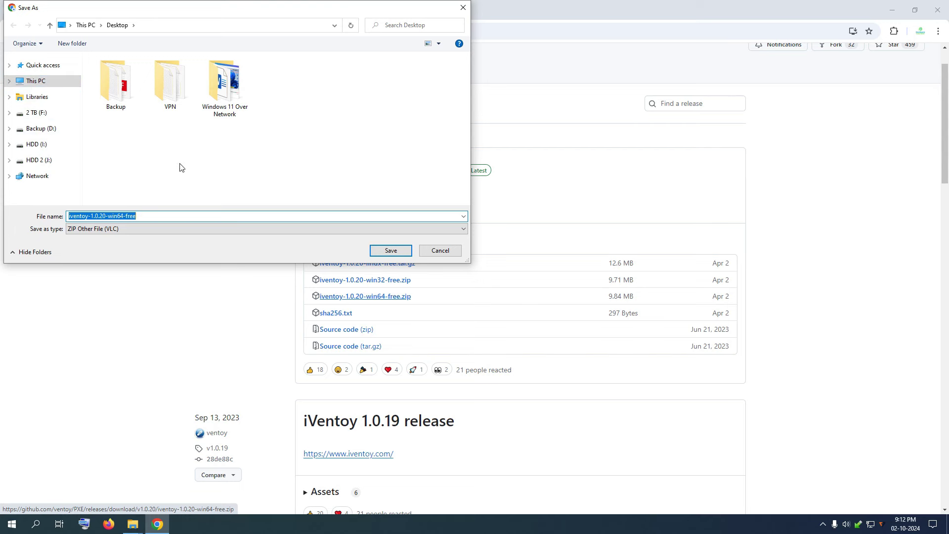
click(408, 252)
Close the This PC window covering the desktop and move the downloaded iVentoy archive to an empty area of the desktop
drag(474, 8, 568, 31)
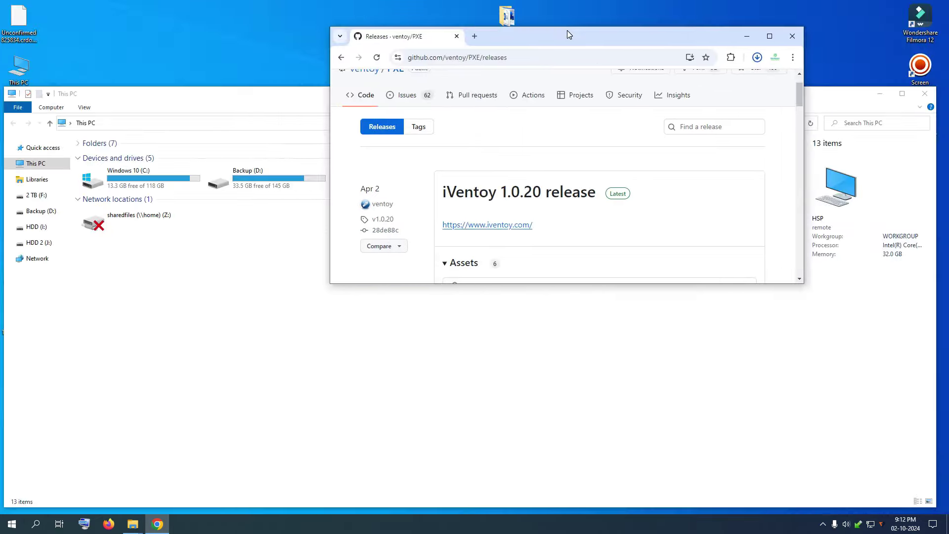
click(293, 98)
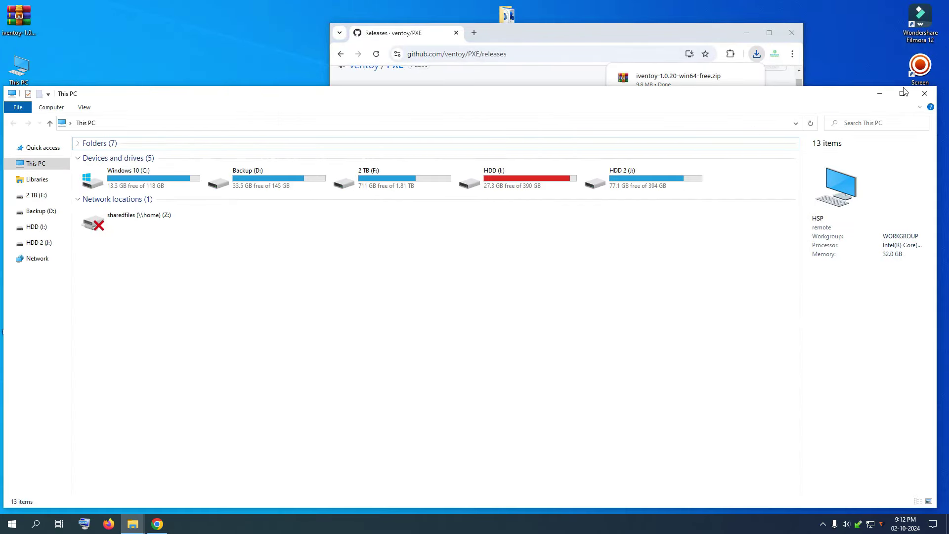
click(926, 95)
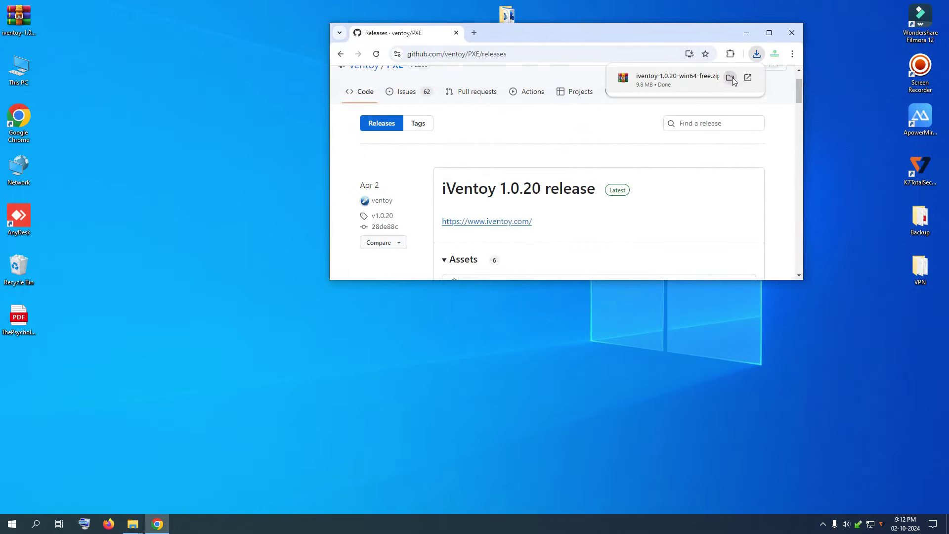
drag(20, 25, 130, 228)
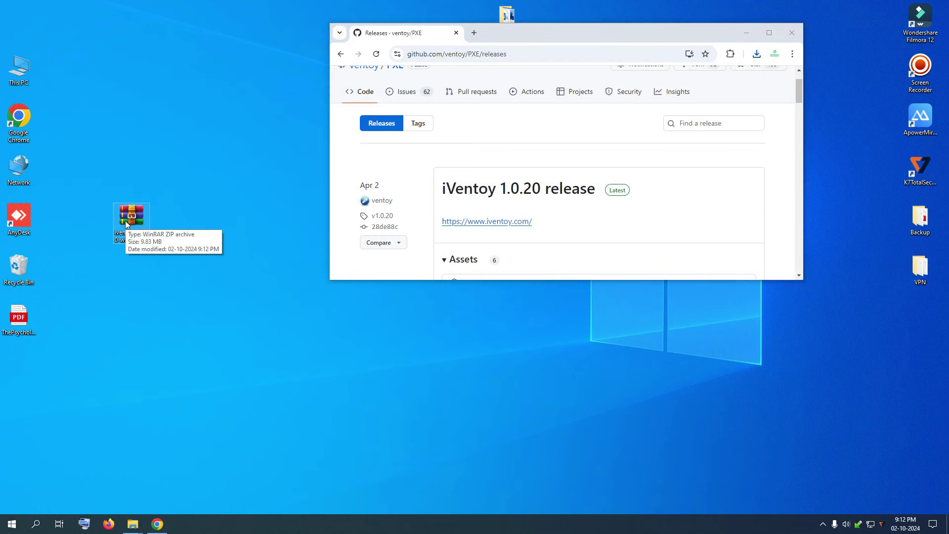
click(769, 33)
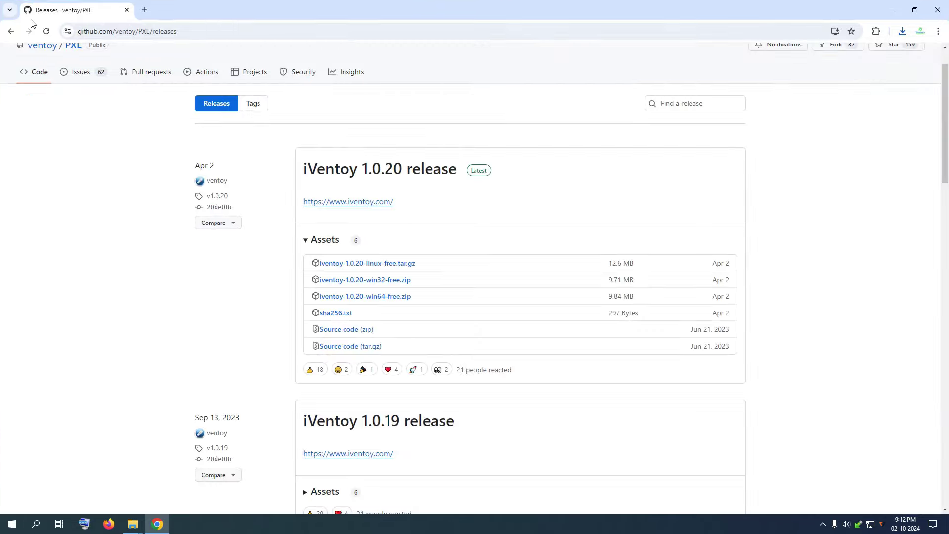
Return to the Google home page and search for "anyburn"
click(11, 31)
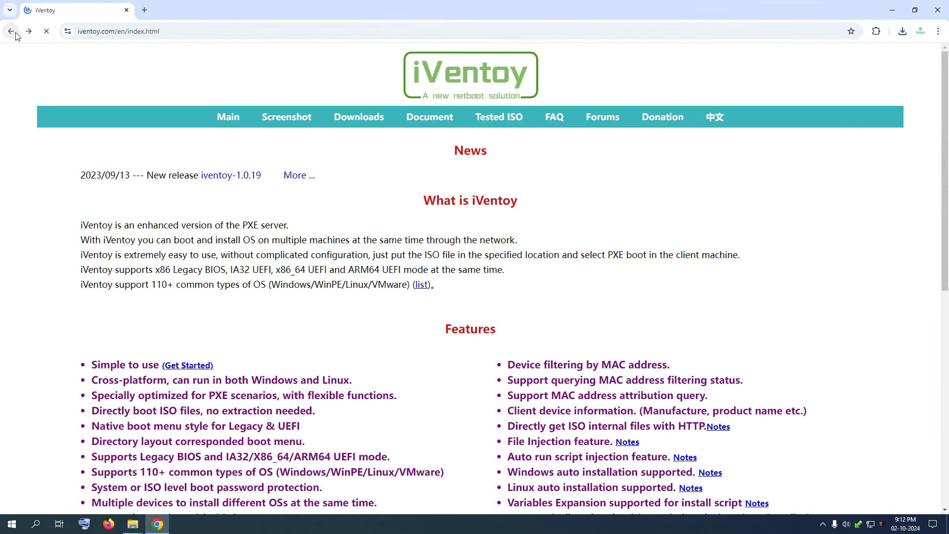
click(11, 32)
click(11, 31)
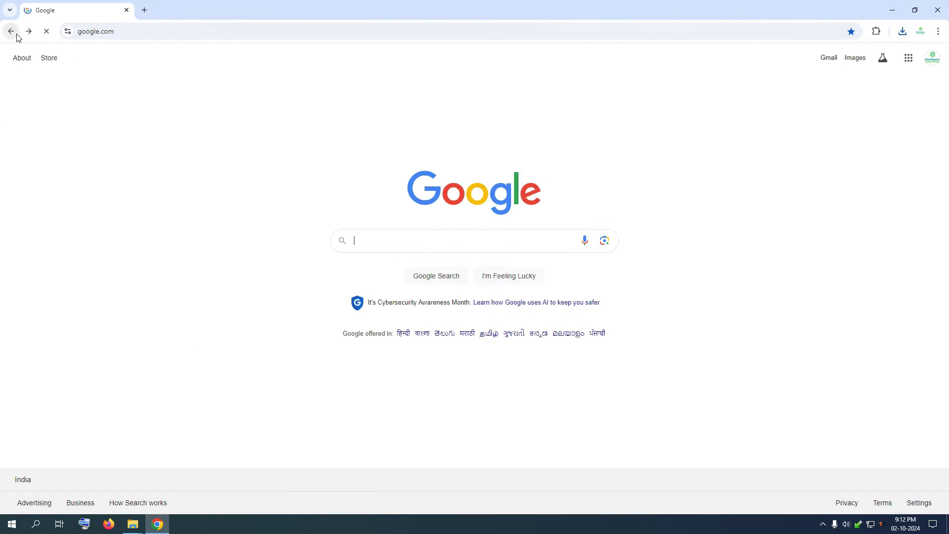
click(391, 239)
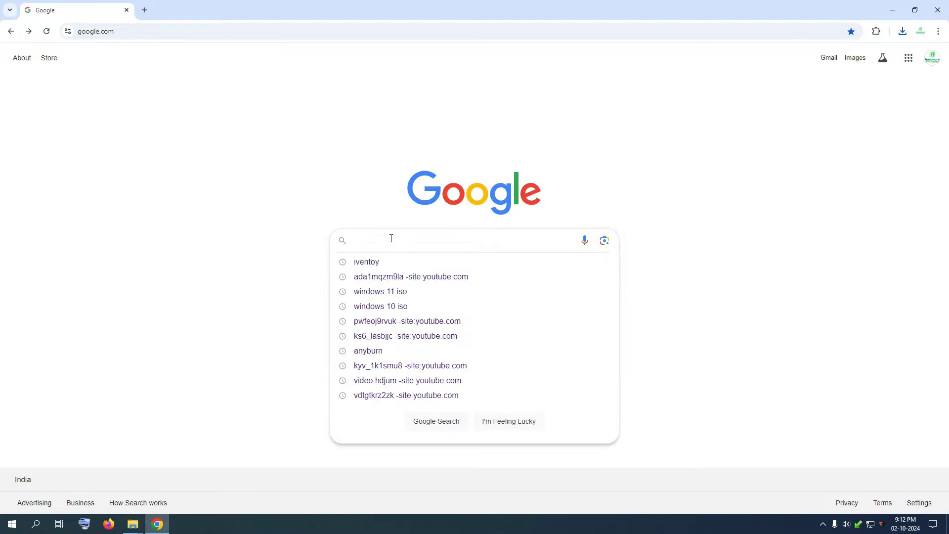
text(any)
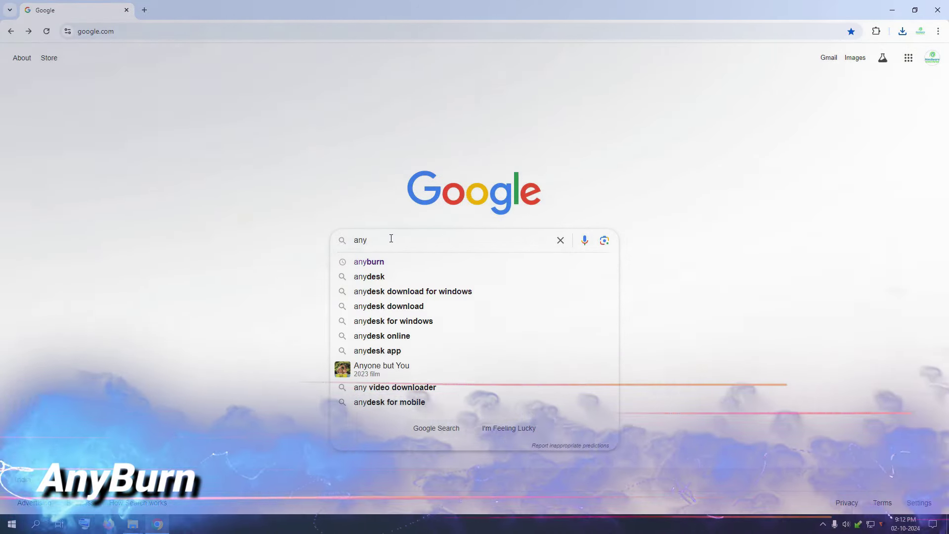
key(Down)
key(Return)
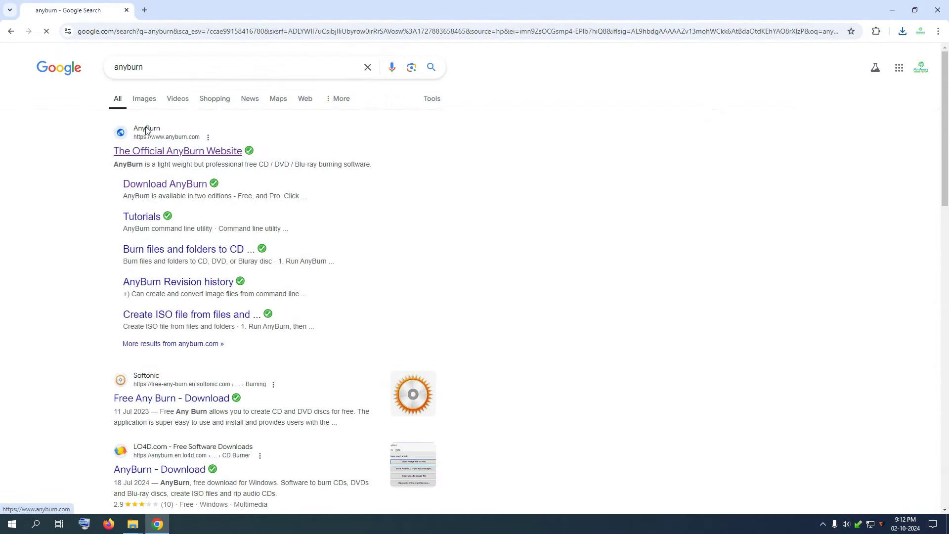
Download the 64-bit edition of AnyBurn Free from the official AnyBurn website and save anyburn_setup_x64 to the Desktop
click(147, 130)
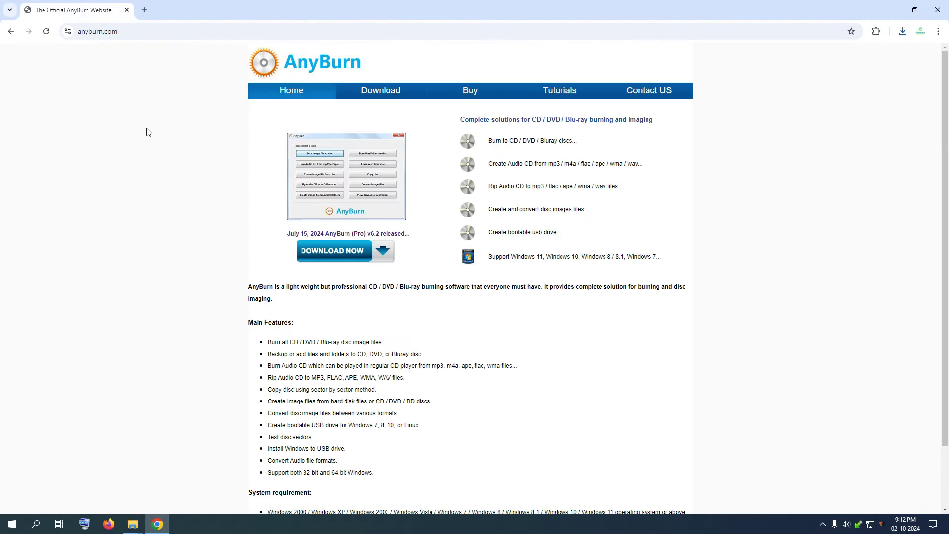
click(382, 98)
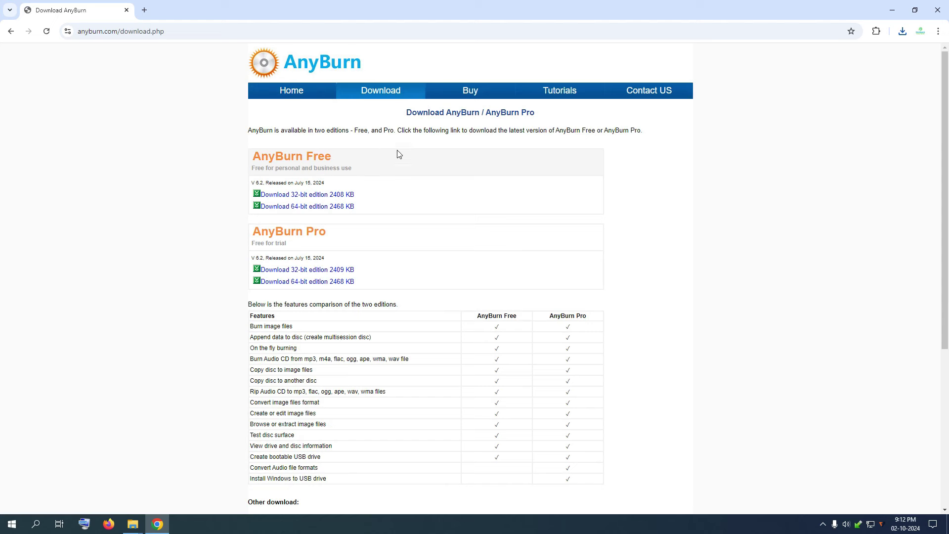
click(300, 207)
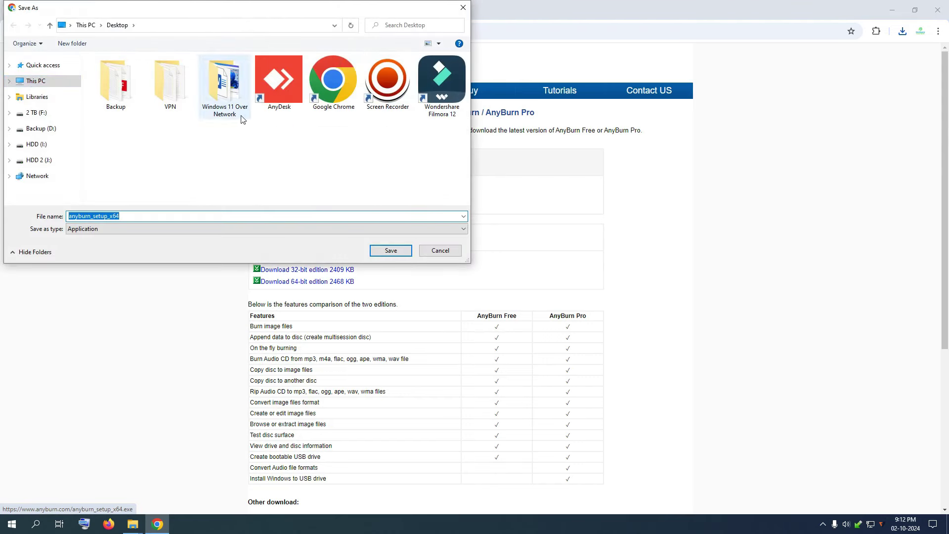
click(394, 252)
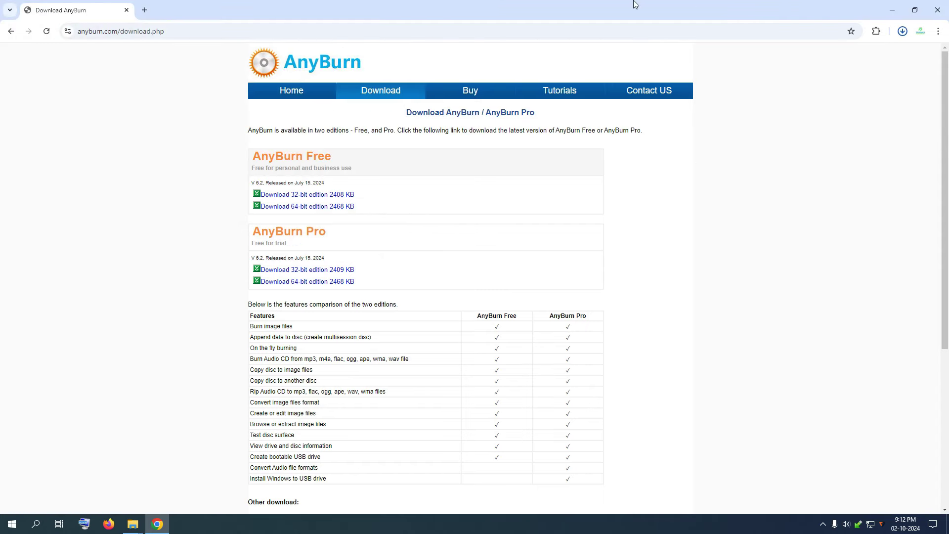
Move the anyburn_setup_x64 installer directly below the iVentoy archive on the desktop, uncovering the desktop first and maximizing the browser again
drag(634, 4, 642, 57)
drag(14, 19, 128, 270)
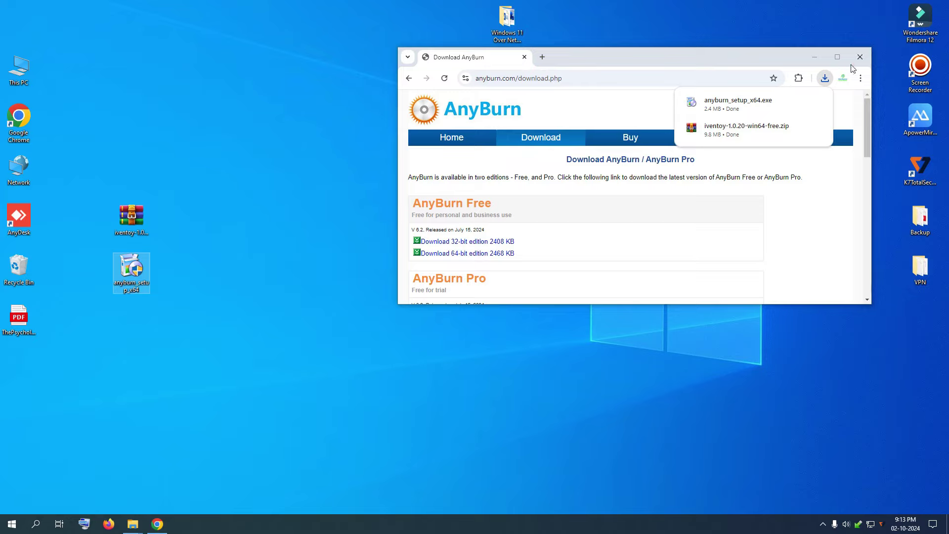
click(837, 57)
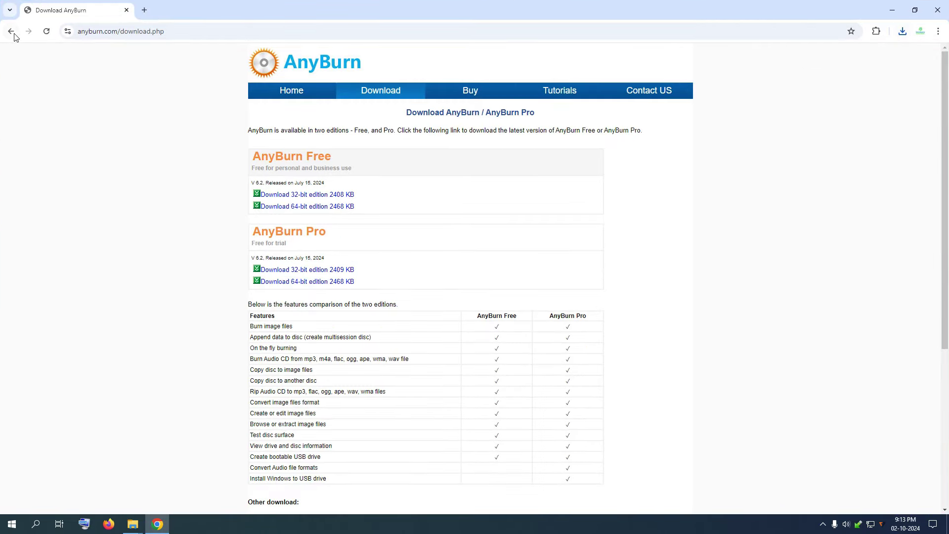
Leave the AnyBurn pages and return to the Google home page
click(11, 32)
click(11, 31)
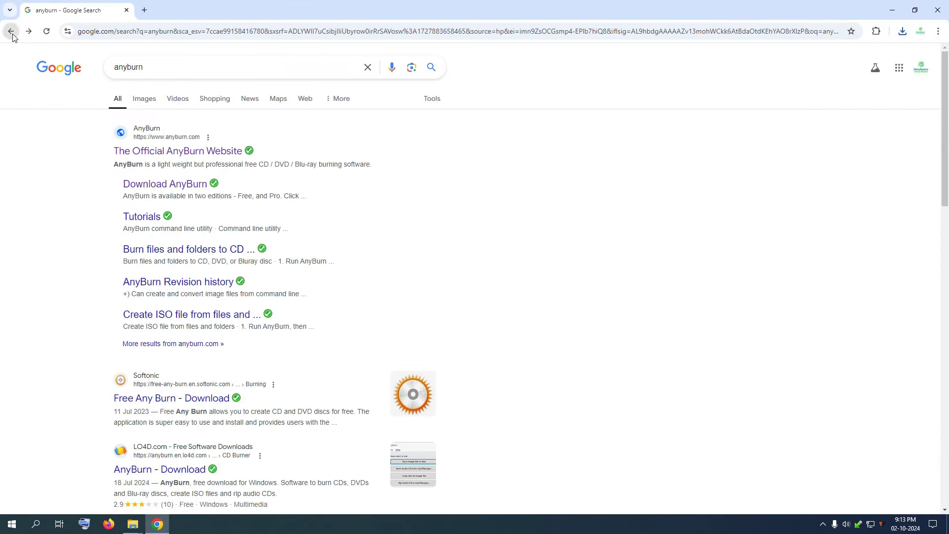
double_click(196, 65)
key(BackSpace)
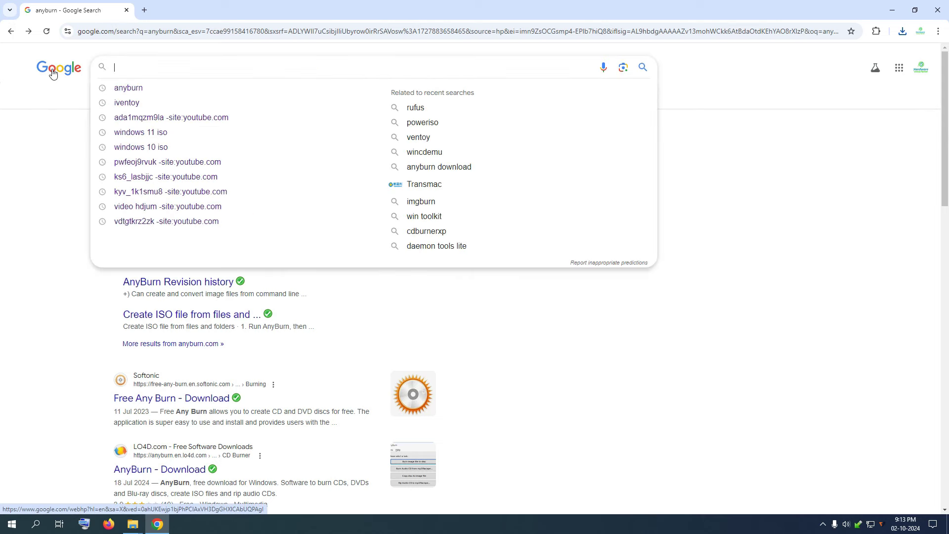
text(goo)
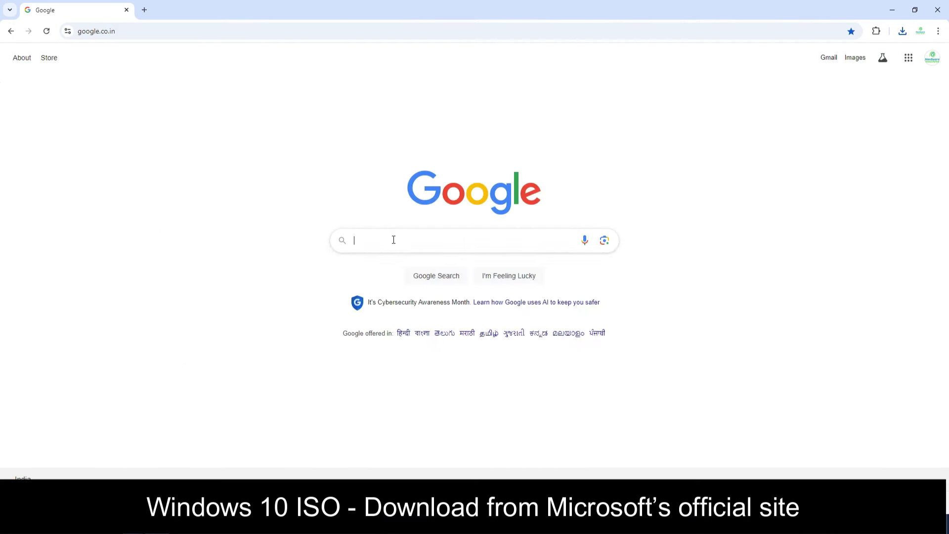
Search Google for "windows 10 iso" and open Microsoft's Download Windows 10 page
click(393, 240)
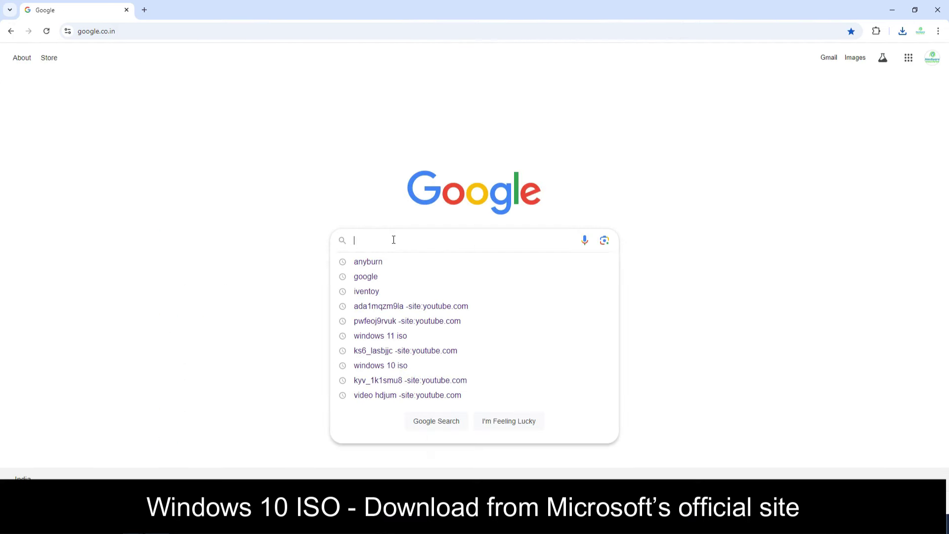
text(windows)
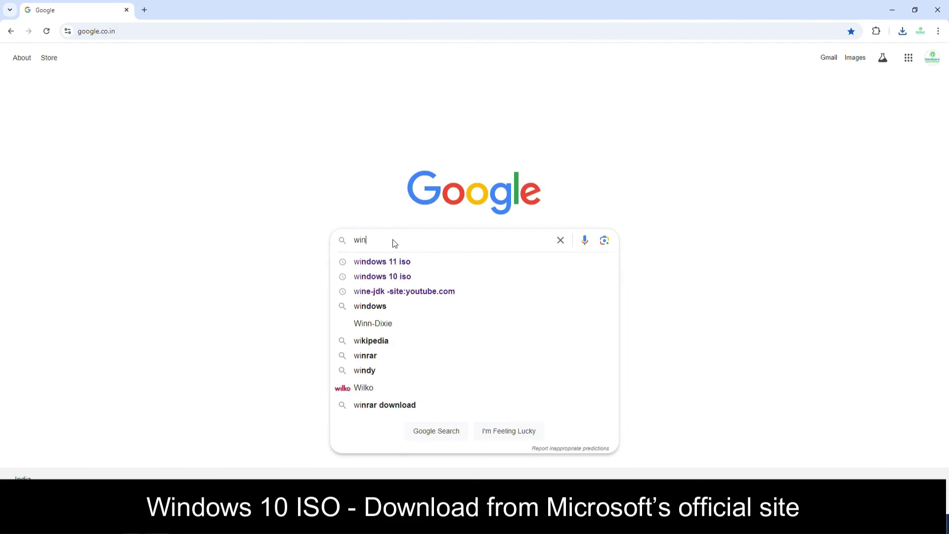
key(Down)
key(Down)
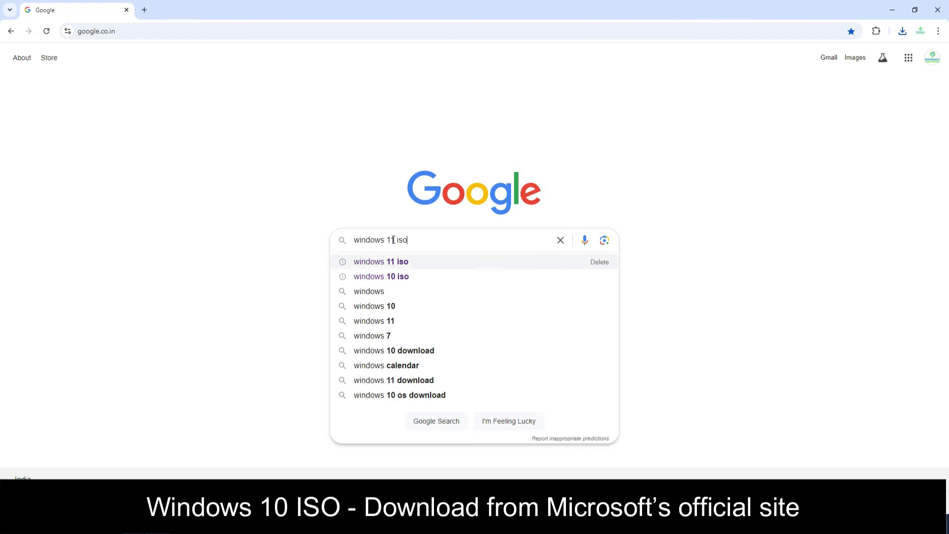
key(Return)
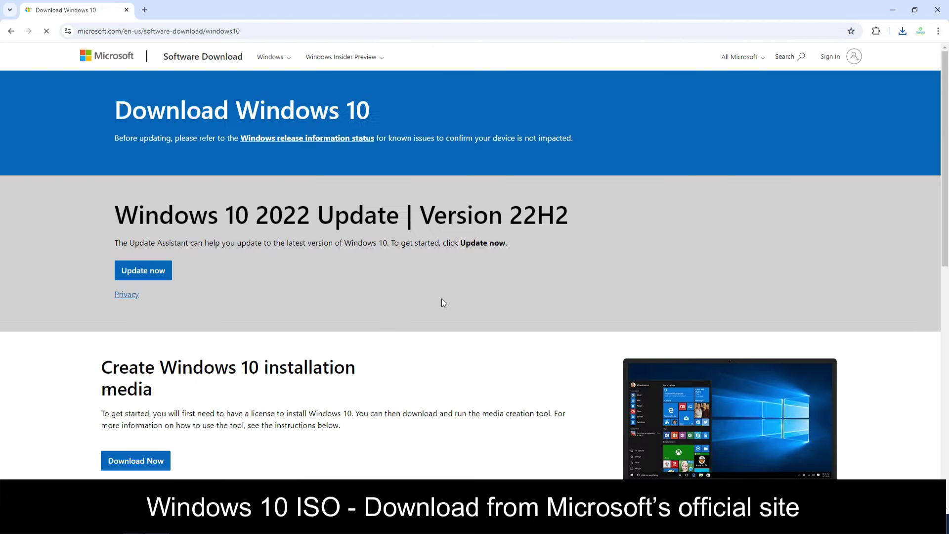
Download the Windows 10 media creation tool and save MediaCreationTool_22H2 with This PC chosen as the location
scroll(438, 300, down, 4)
click(145, 266)
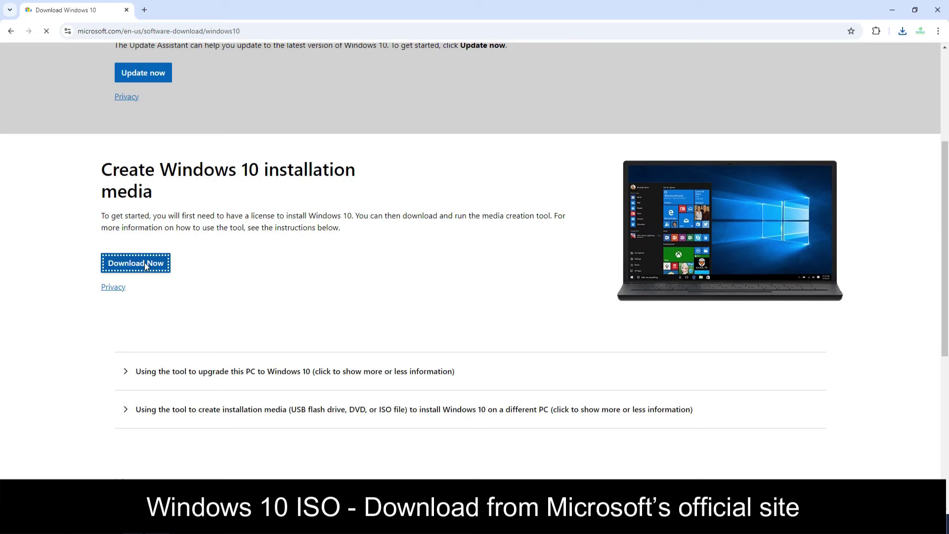
click(32, 82)
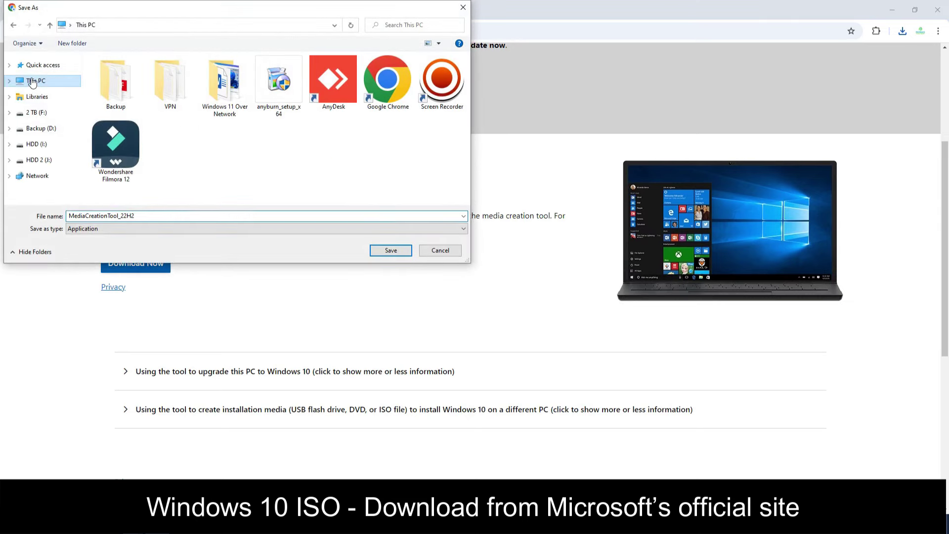
click(388, 253)
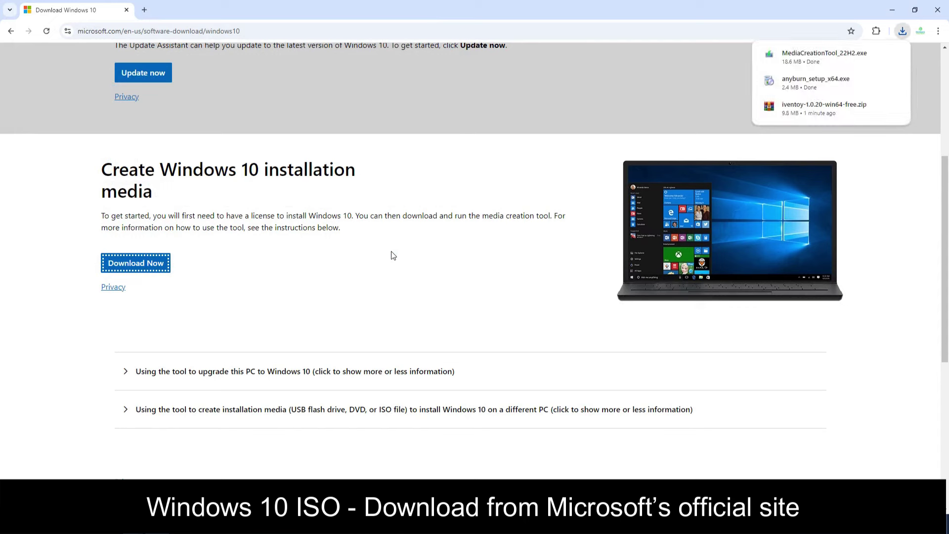
drag(435, 13, 530, 61)
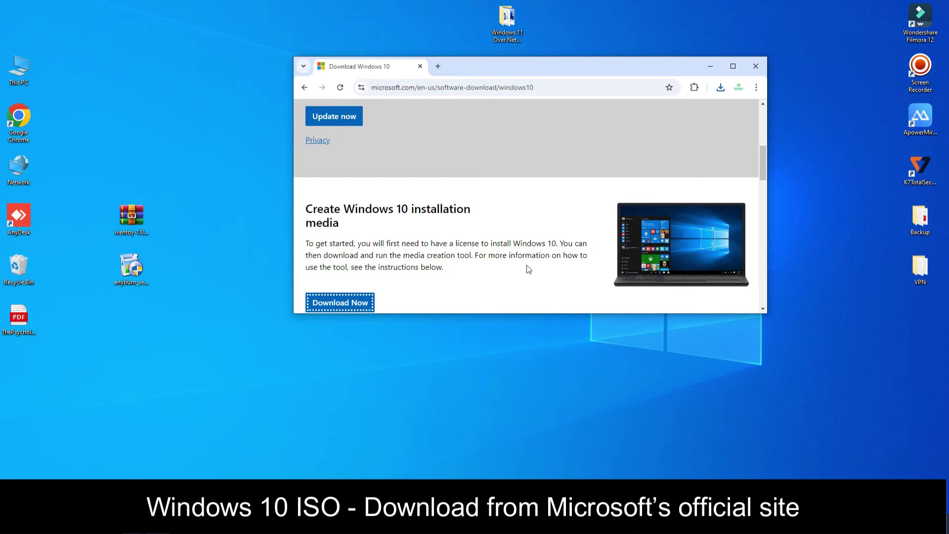
click(734, 66)
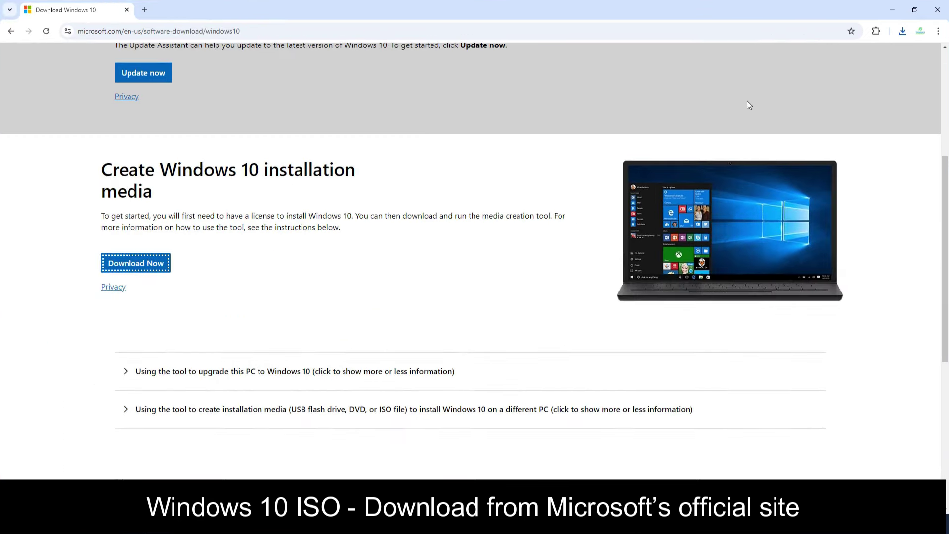
Move the downloaded MediaCreationTool_22H2 from its download folder to the desktop, placing it above and to the right of the iVentoy archive
click(902, 31)
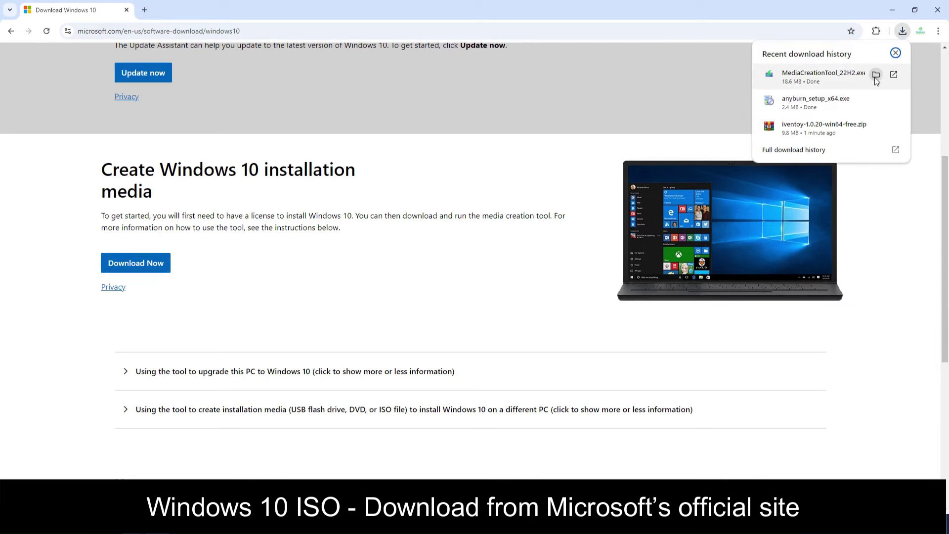
click(877, 74)
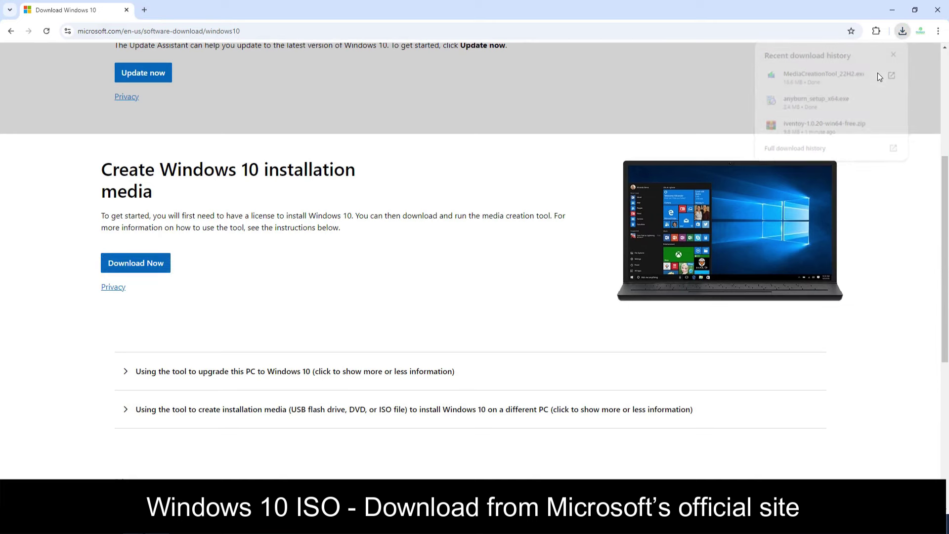
right_click(153, 153)
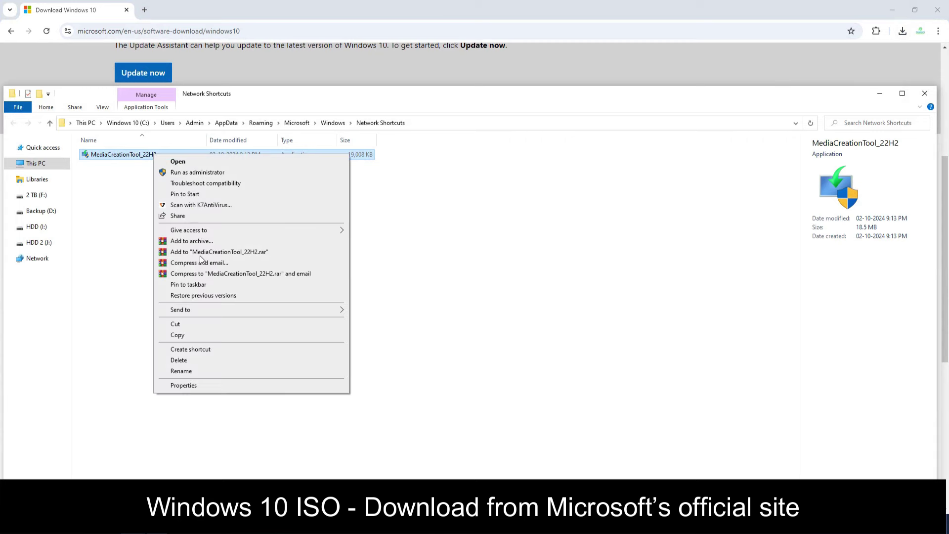
click(180, 322)
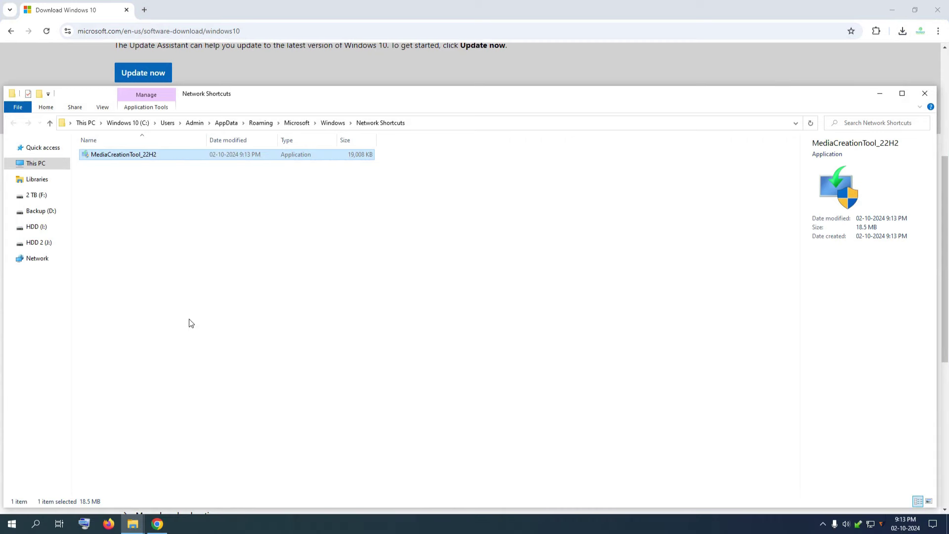
key(super+d)
right_click(204, 154)
click(228, 193)
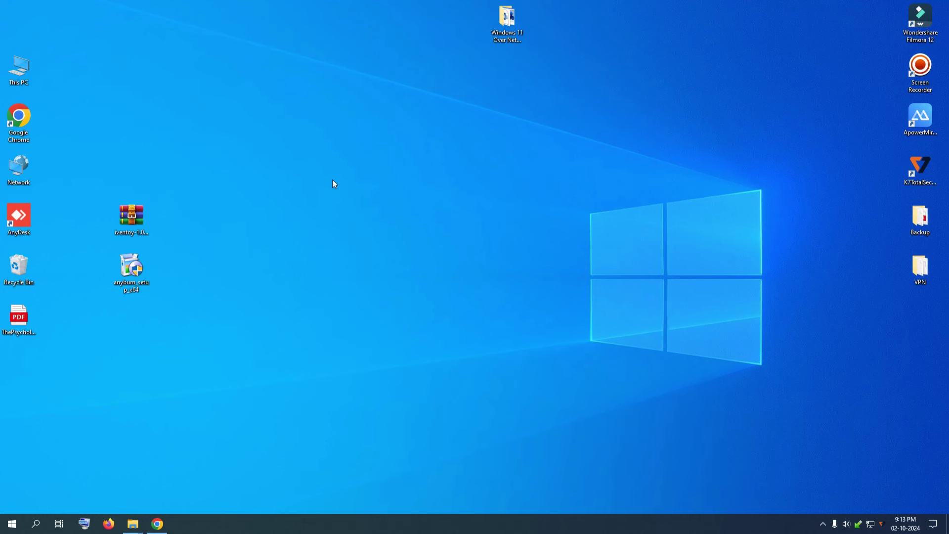
right_click(212, 162)
click(236, 185)
drag(205, 120, 242, 122)
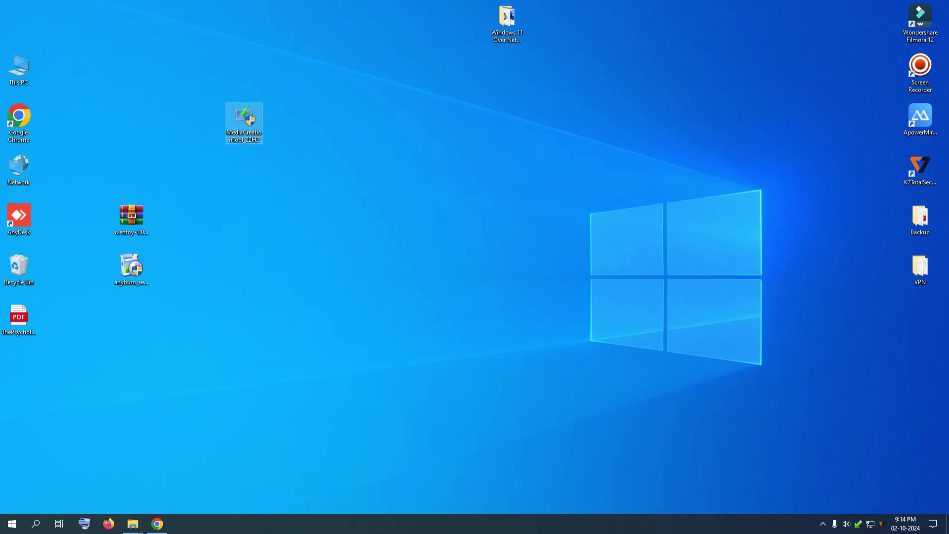
Run the media creation tool and choose to create installation media (USB flash drive, DVD, or ISO file) for another PC
key(Return)
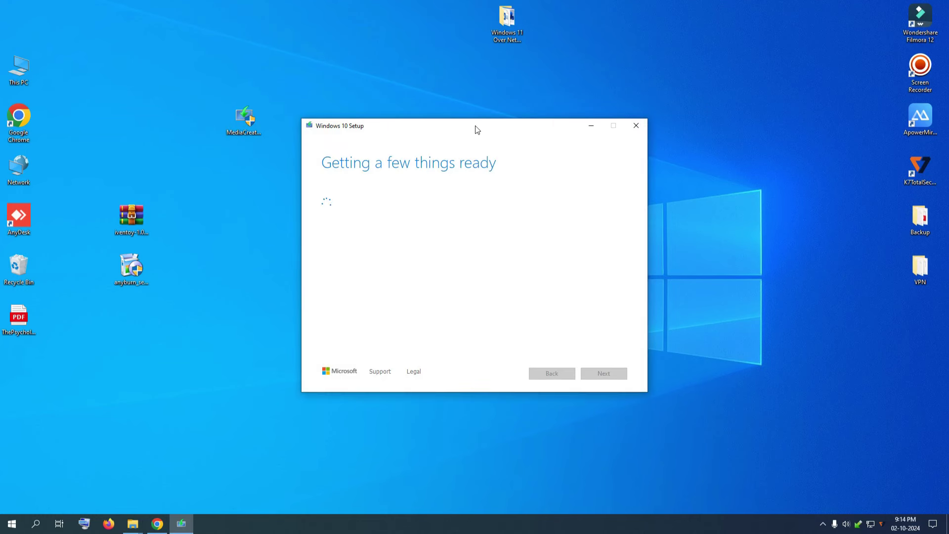
drag(477, 129, 450, 133)
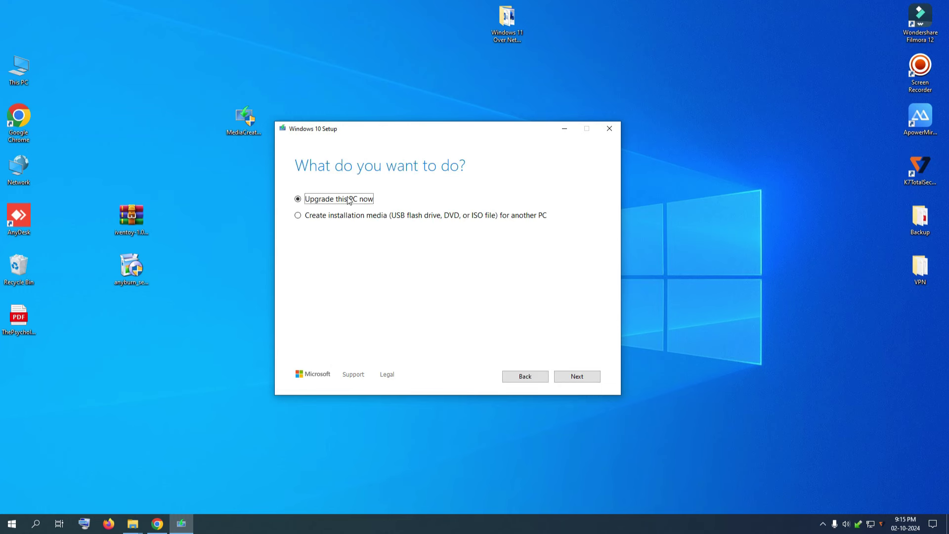
click(298, 217)
click(583, 377)
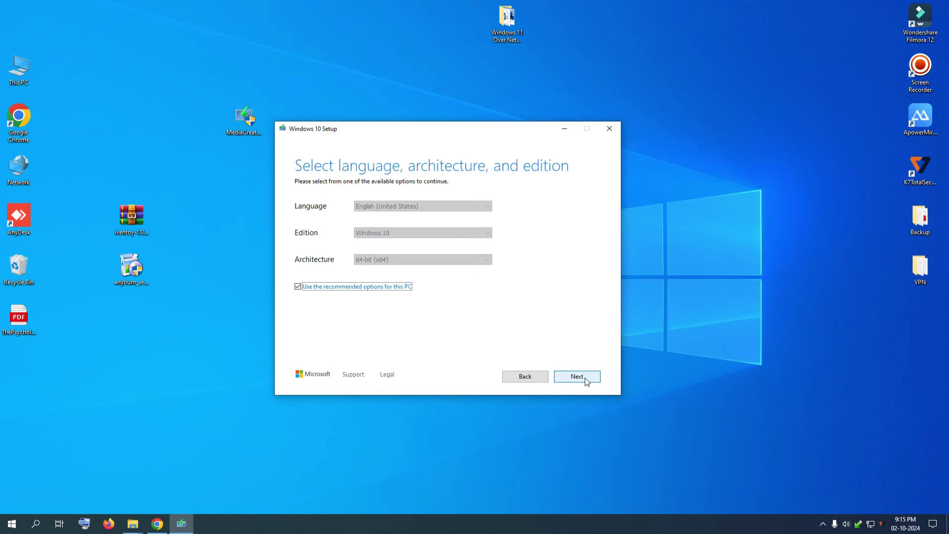
Turn off the recommended options for this PC and continue with English (United States), Windows 10 and the 64-bit (x64) architecture
click(303, 291)
click(465, 260)
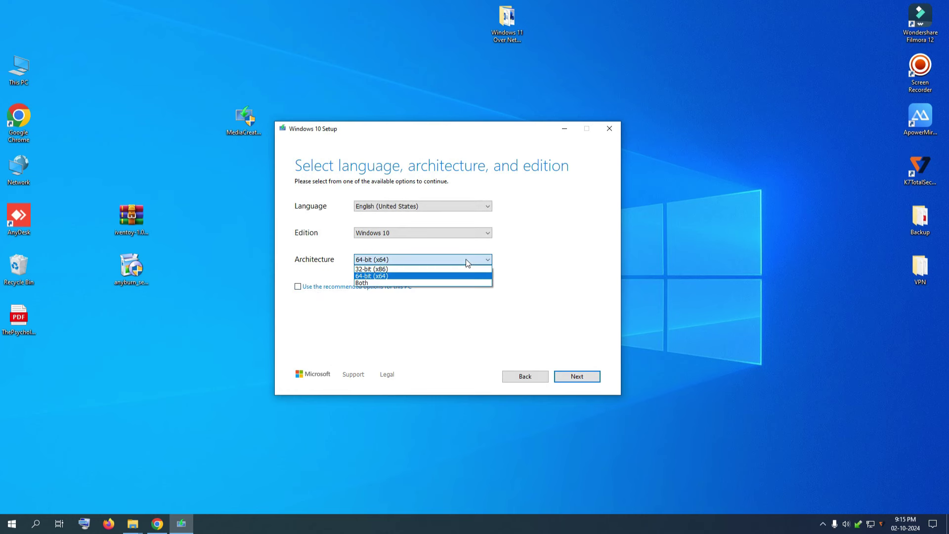
click(466, 259)
click(574, 379)
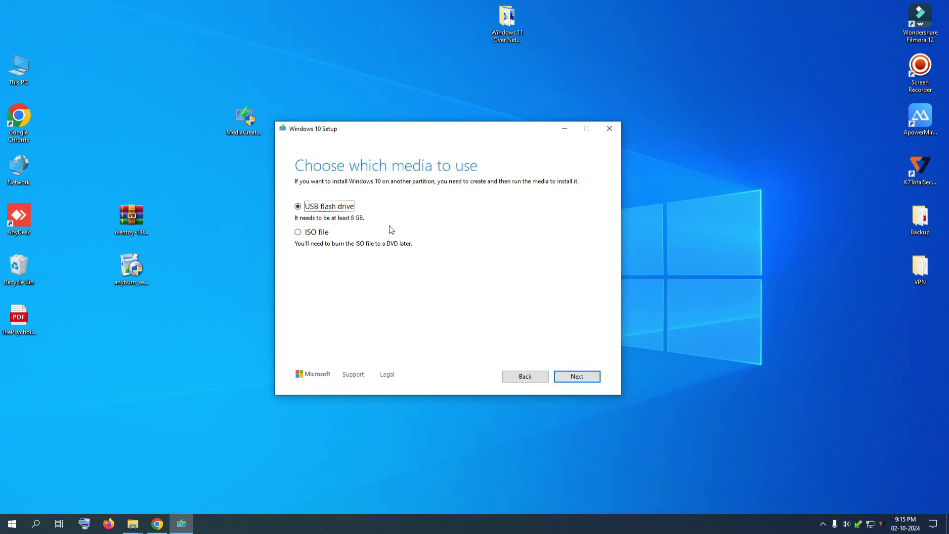
Choose ISO file as the media and save it to the desktop as Windows, then move the setup window aside
click(309, 233)
click(574, 376)
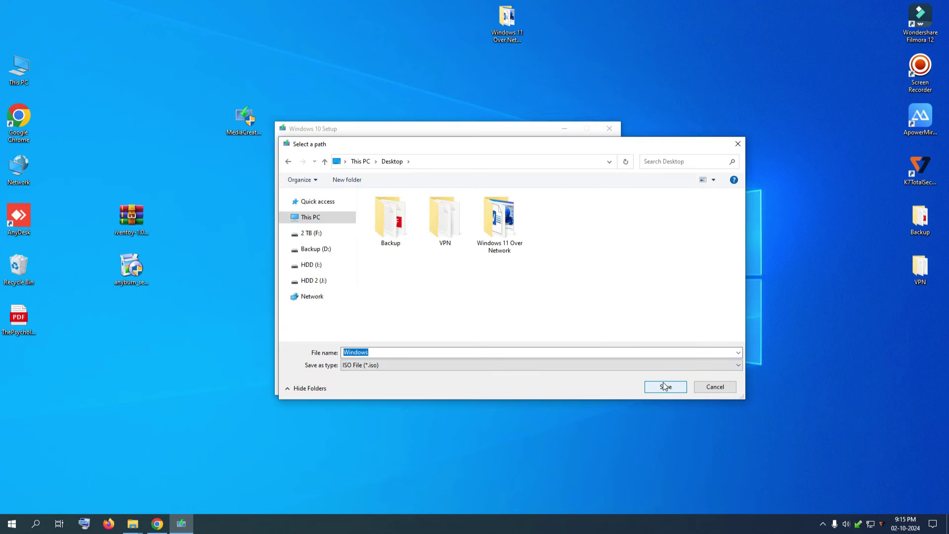
click(665, 385)
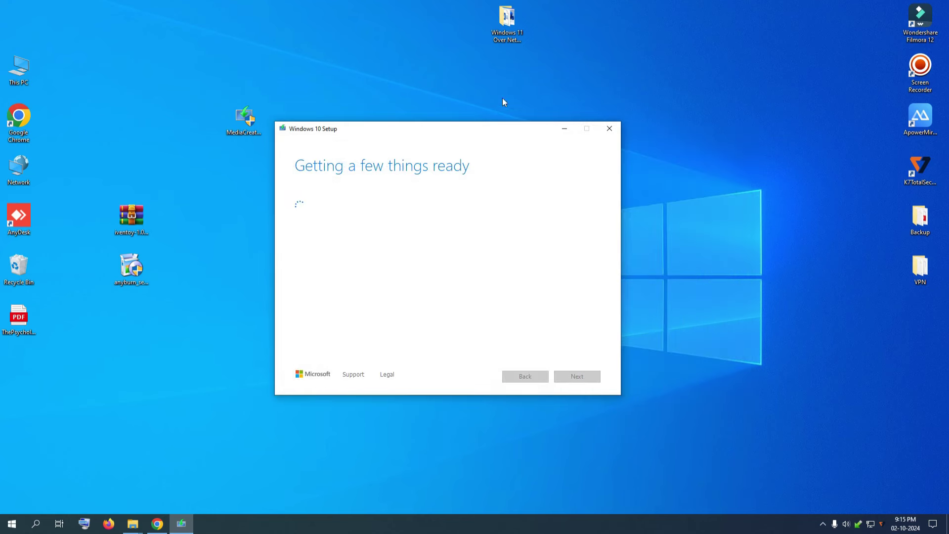
mouse_move(465, 133)
mouse_down()
mouse_move(427, 134)
mouse_move(455, 134)
mouse_up()
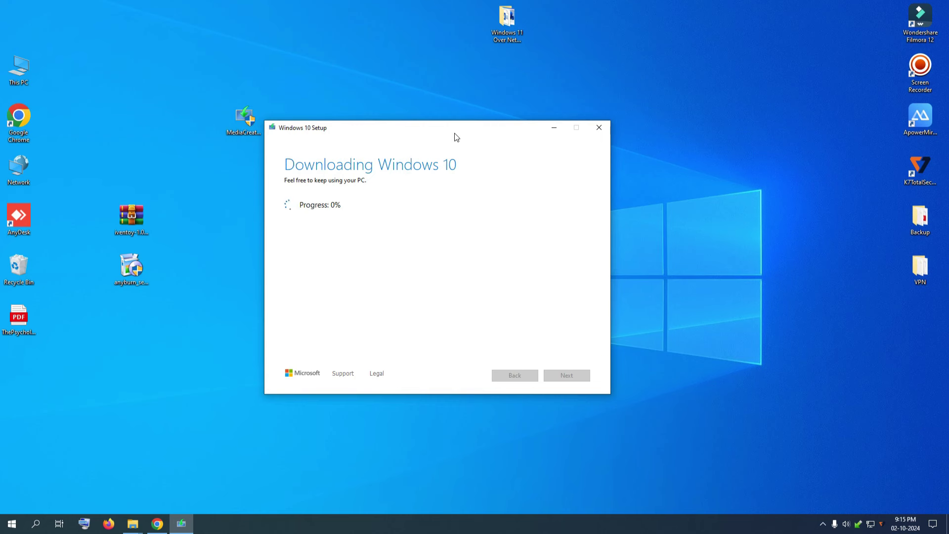
drag(455, 133, 621, 127)
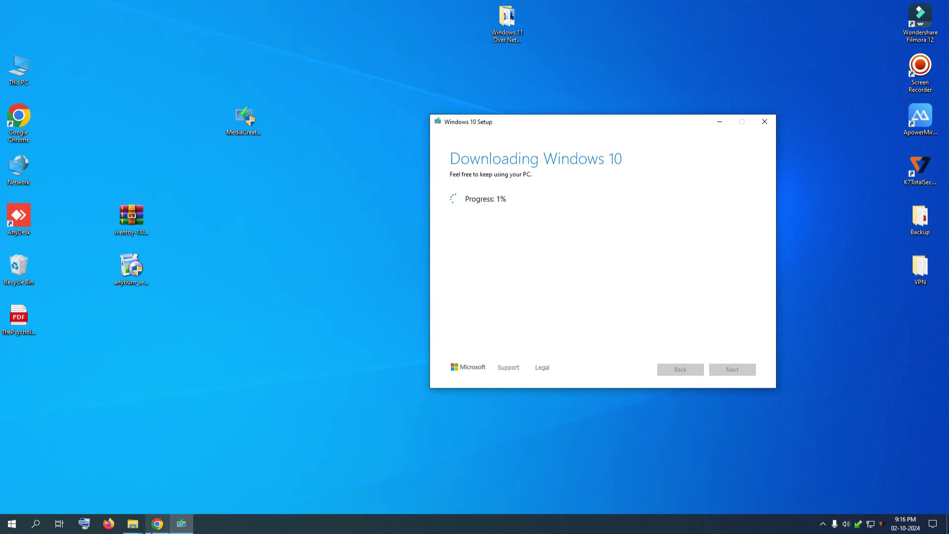
Switch to Chrome, search Google for "windows 11 iso" and open Microsoft's Download Windows 11 page
mouse_move(154, 532)
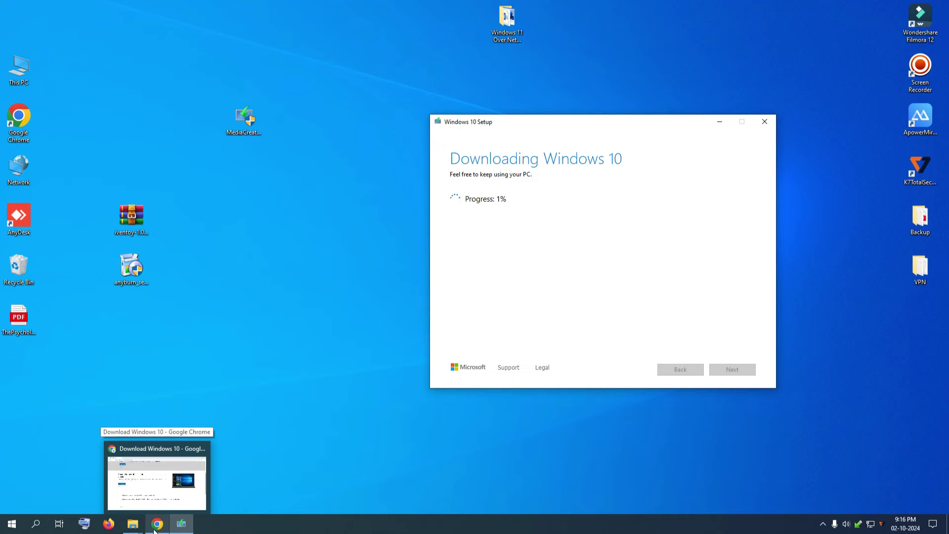
click(153, 532)
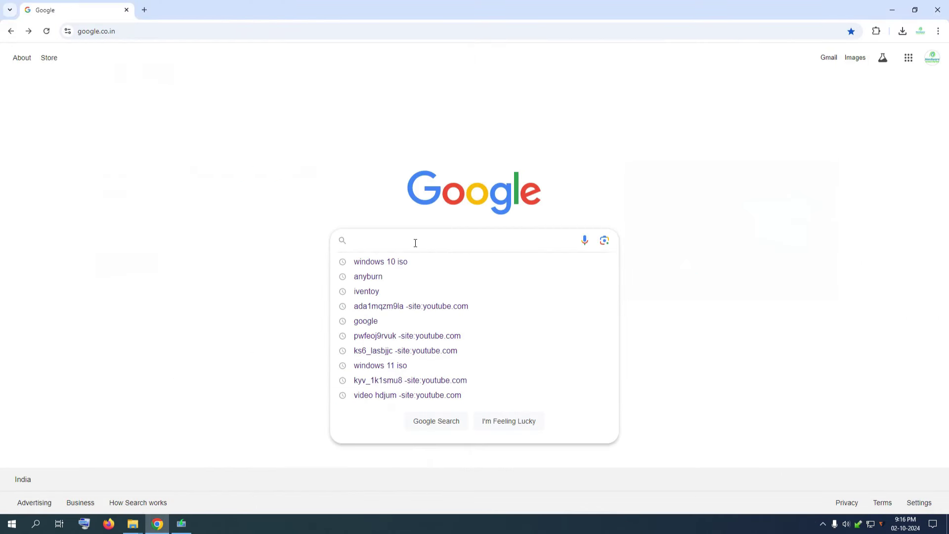
text(wind)
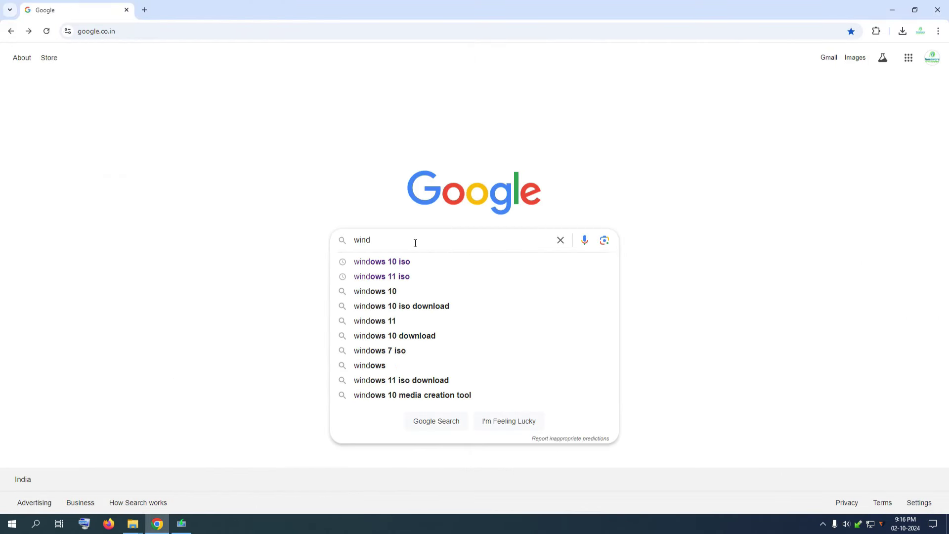
key(Down)
key(Down)
key(Return)
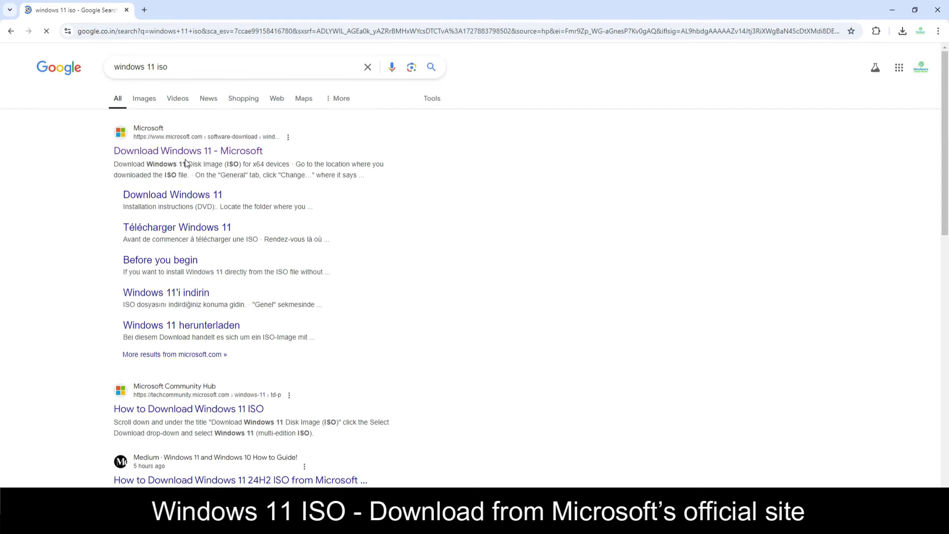
click(188, 156)
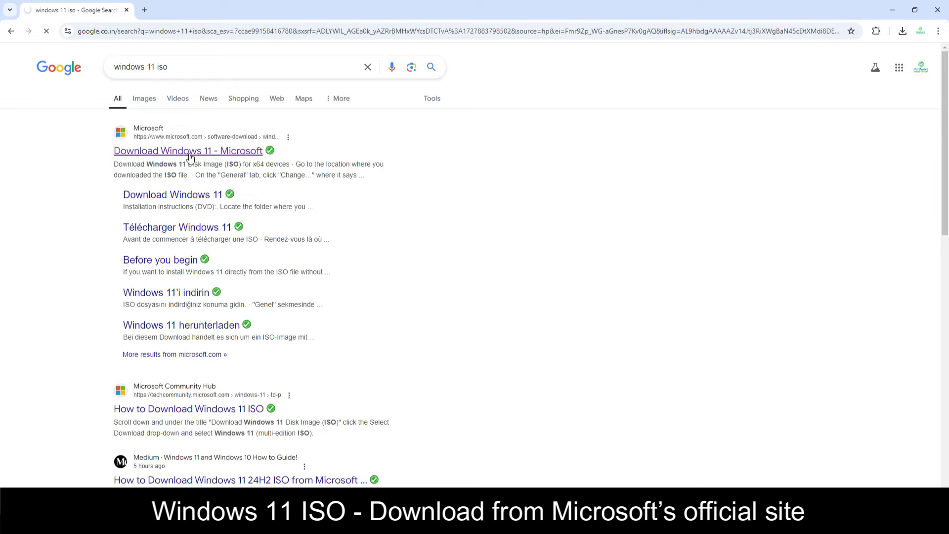
Select Windows 11 (multi-edition ISO for x64 devices) as the disk image and request its download
scroll(409, 268, down, 5)
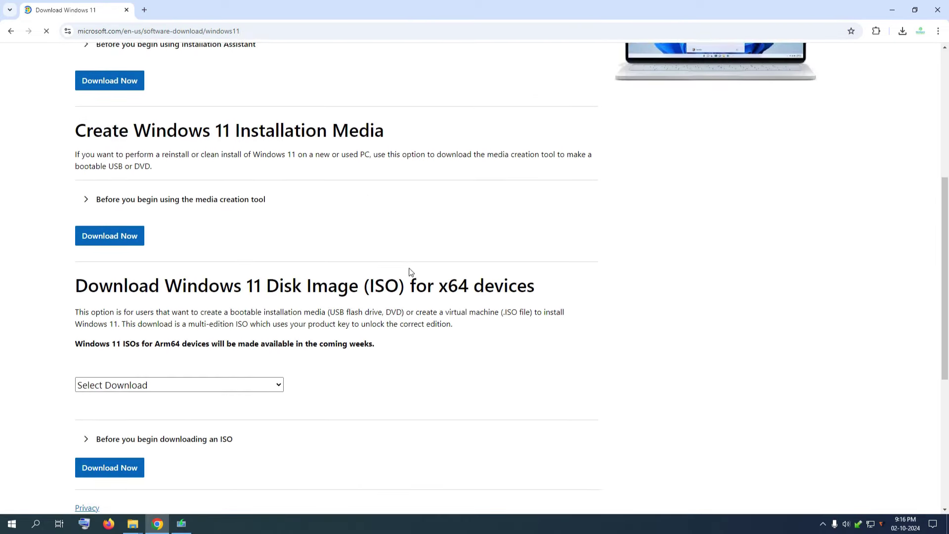
scroll(366, 265, down, 2)
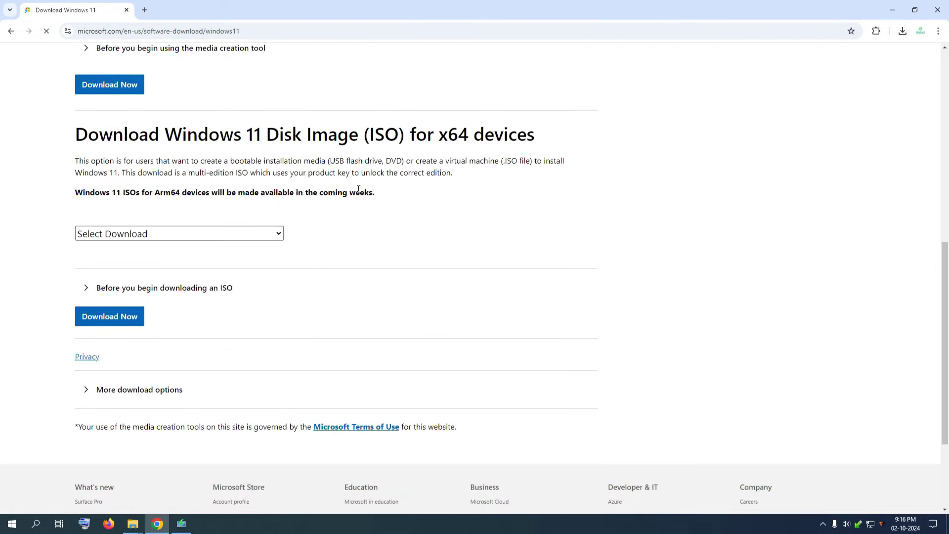
click(271, 236)
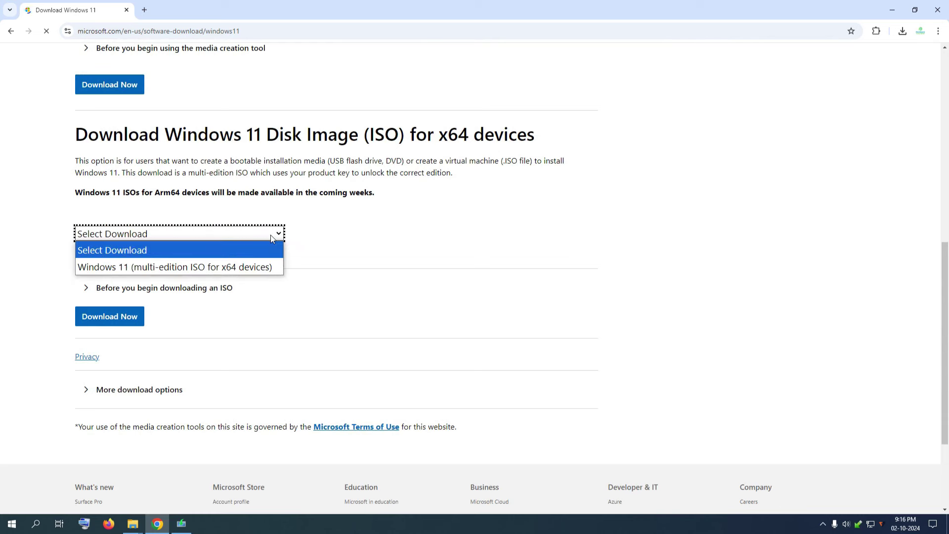
click(214, 268)
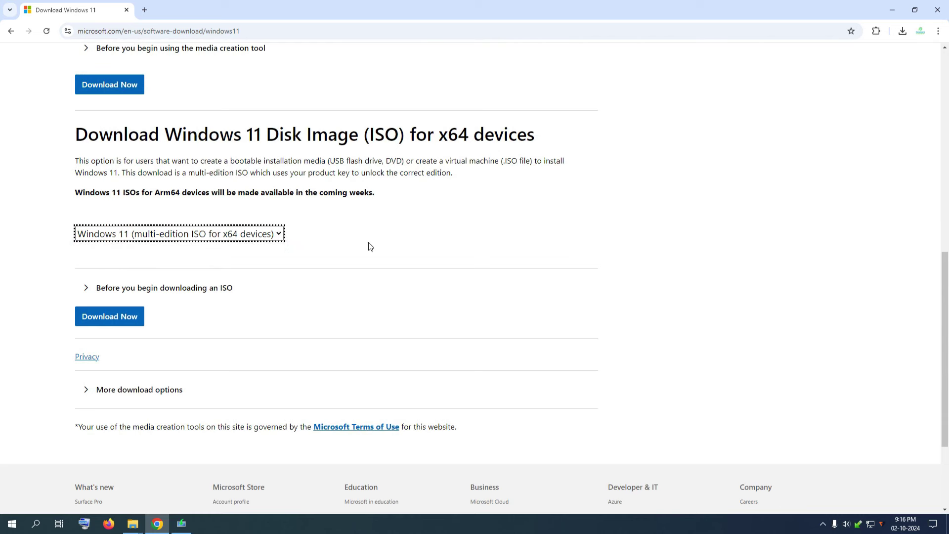
scroll(121, 331, down, 1)
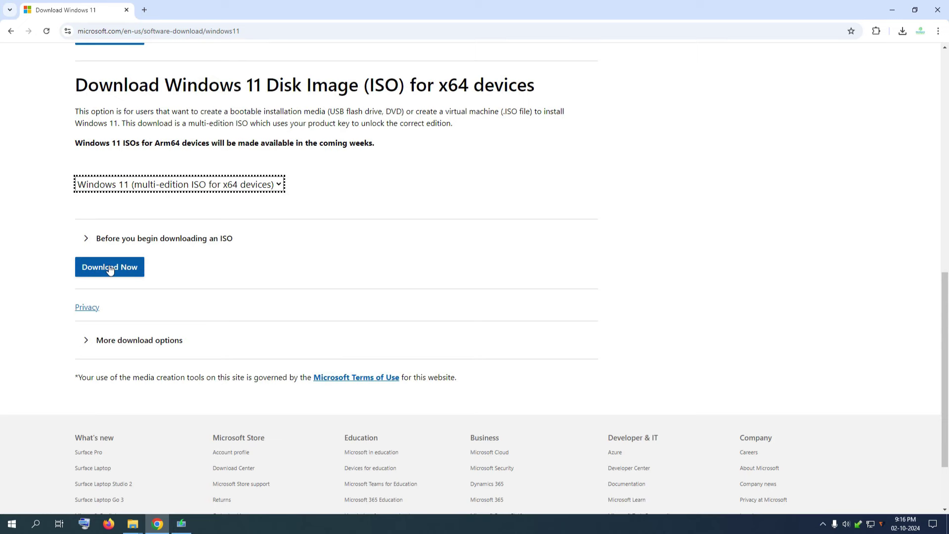
click(110, 268)
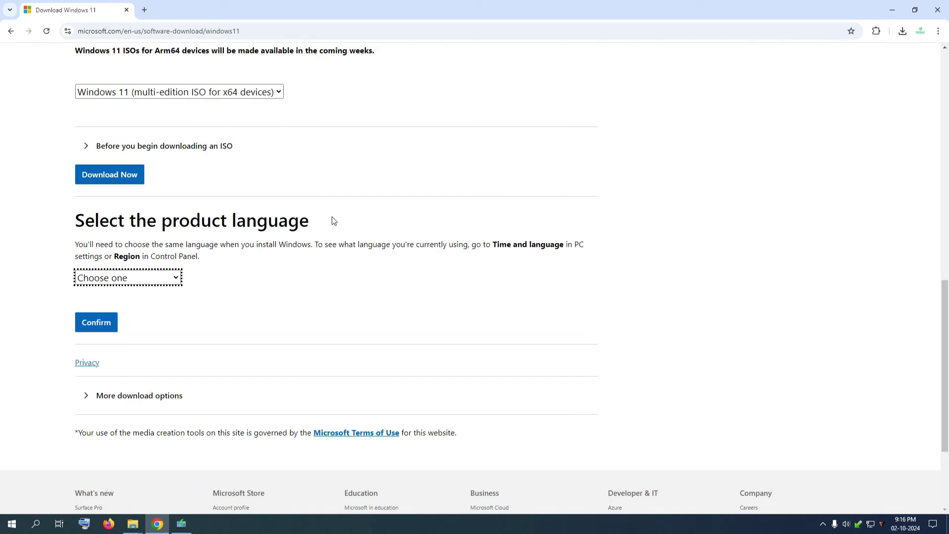
Set the product language to English (United States) and confirm it to get the 64-bit download link
click(167, 278)
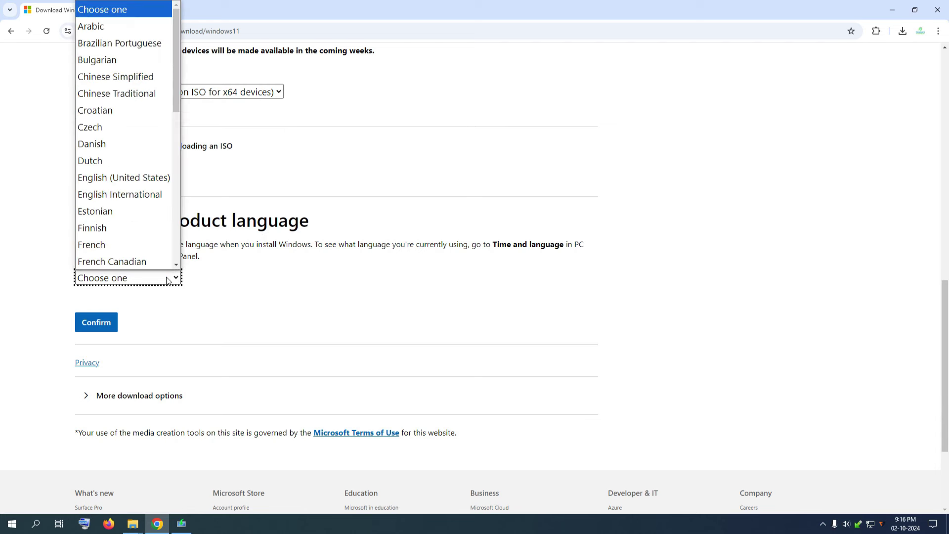
click(123, 177)
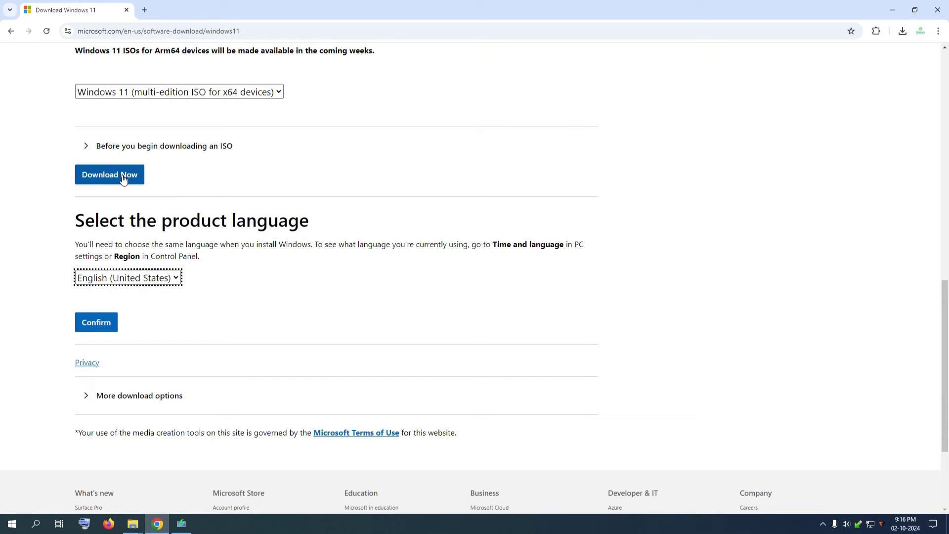
scroll(283, 278, down, 2)
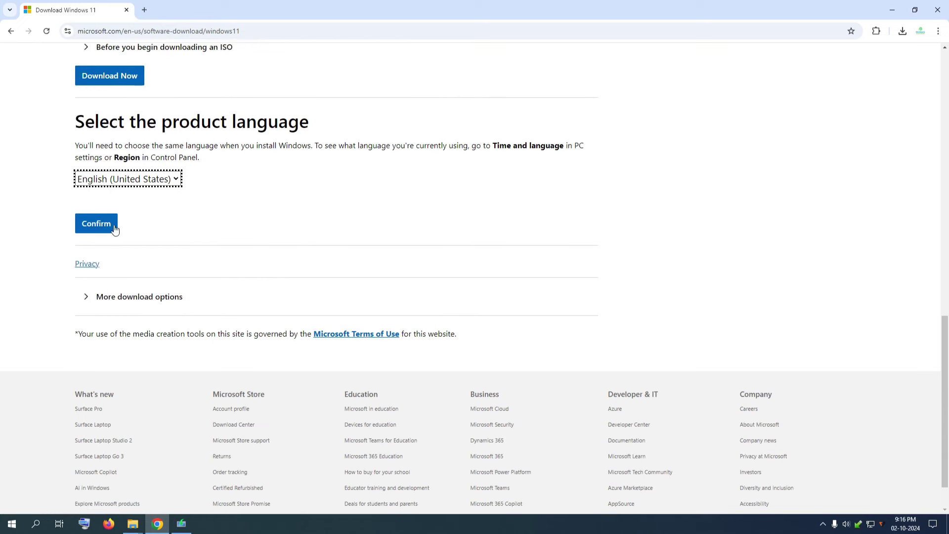
click(100, 222)
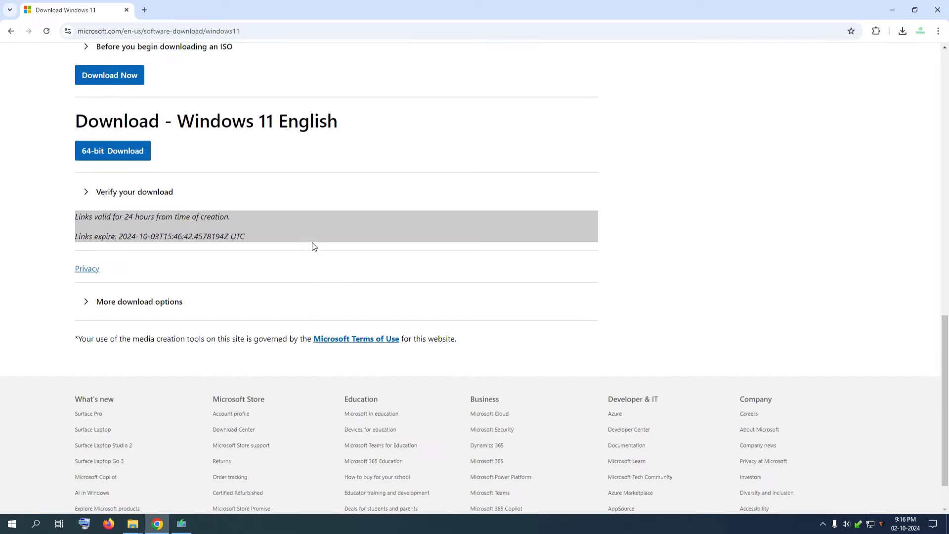
scroll(478, 233, up, 4)
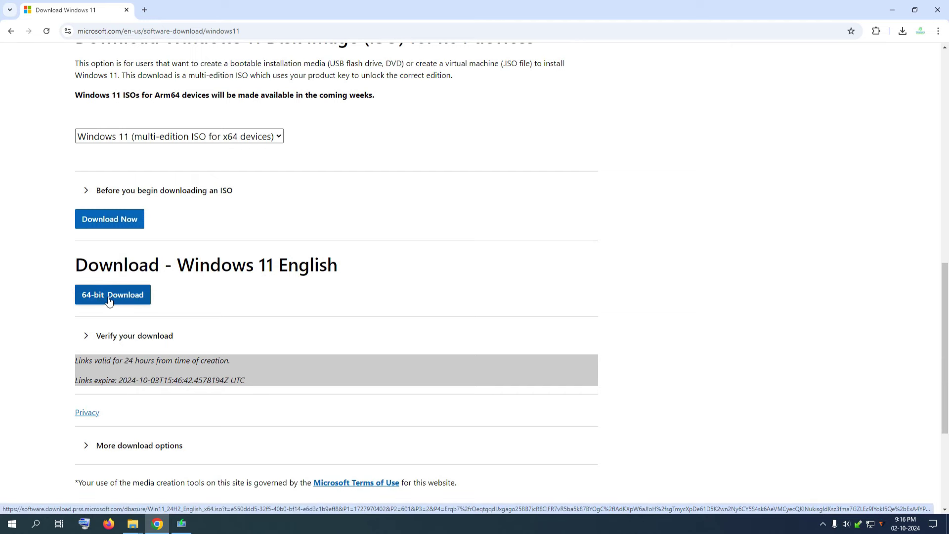
drag(427, 6, 532, 58)
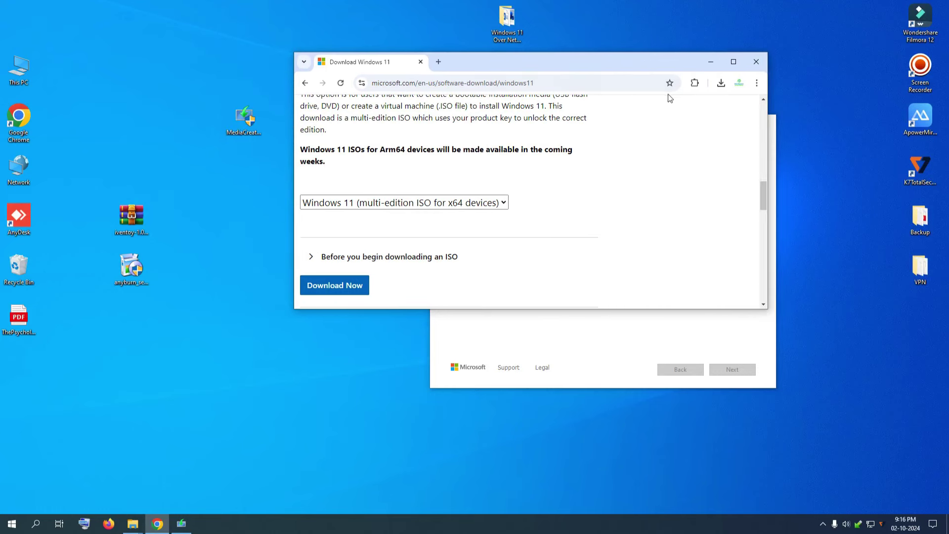
click(742, 62)
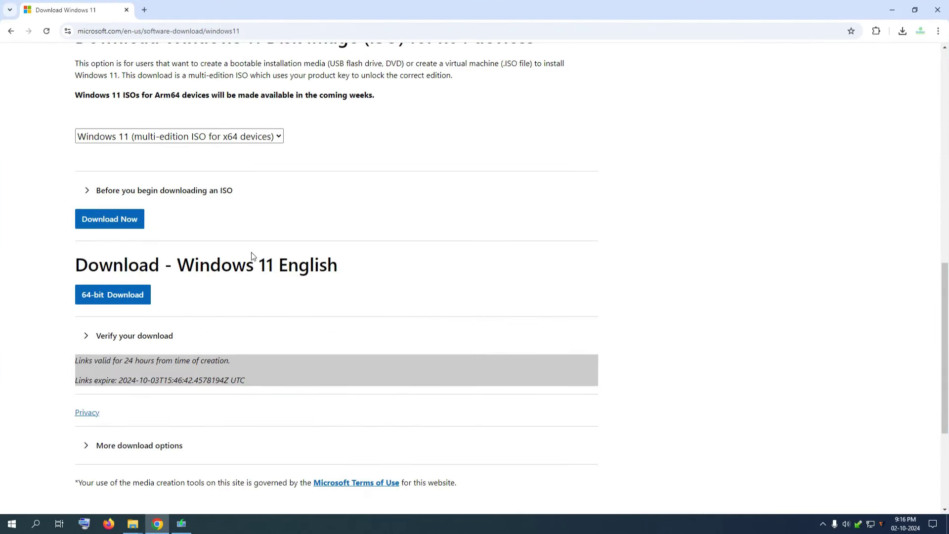
Download the 64-bit Windows 11 ISO and save it to the Desktop as Win11_24H2_English_x64
click(115, 295)
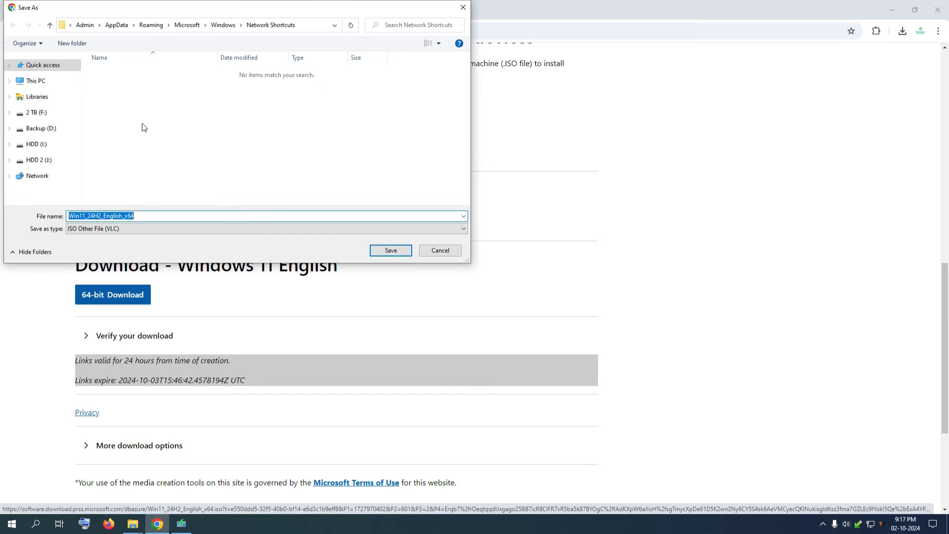
click(35, 81)
click(283, 81)
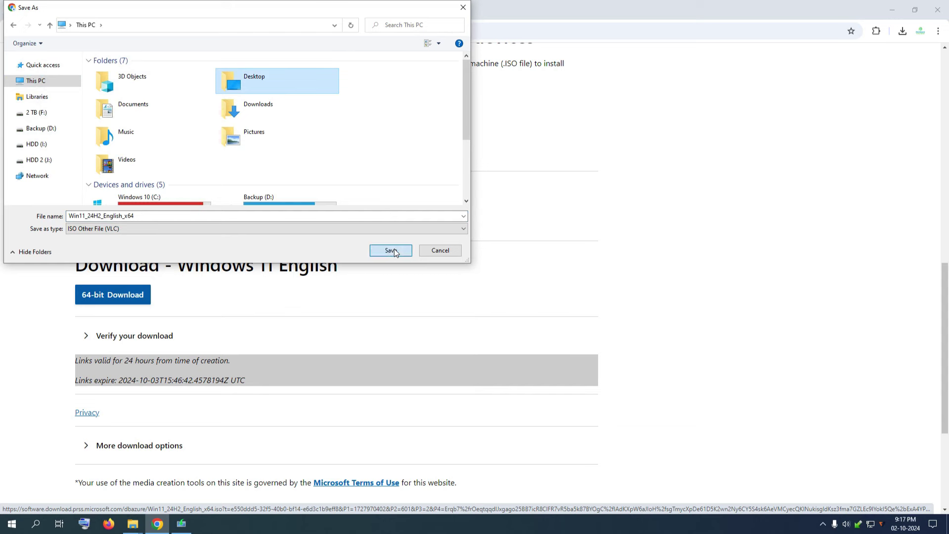
click(391, 250)
click(391, 250)
Open the full download history and arrange the browser and Windows 10 Setup windows side by side to monitor both downloads
click(903, 31)
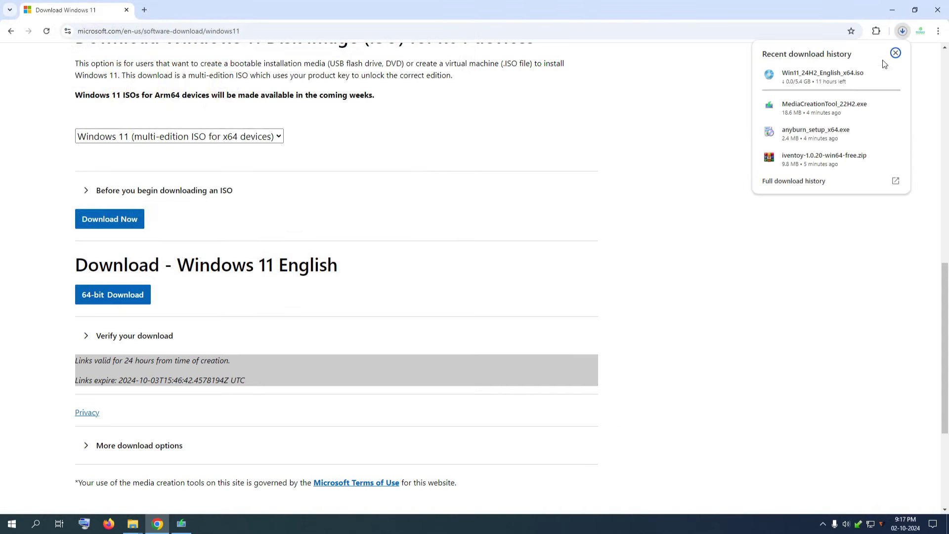
click(786, 183)
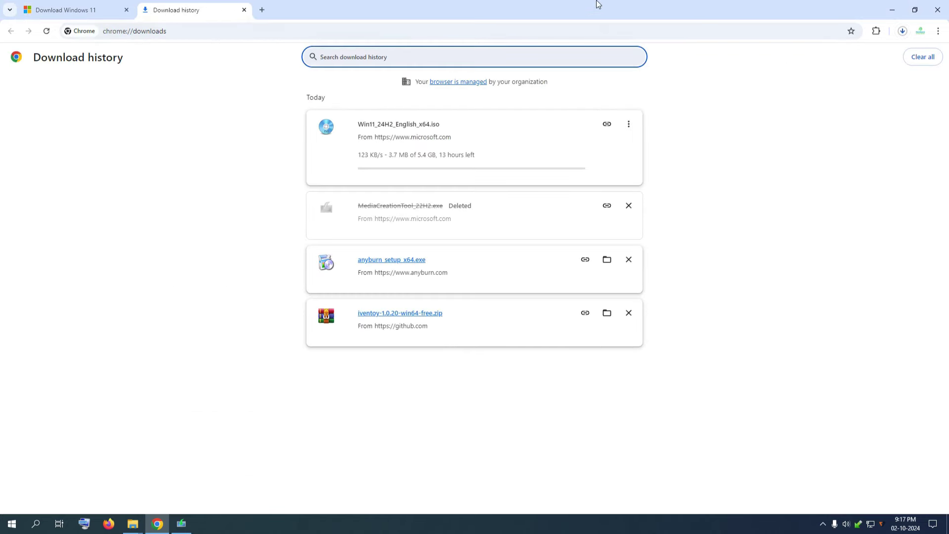
double_click(595, 4)
drag(544, 63, 446, 63)
drag(577, 120, 719, 62)
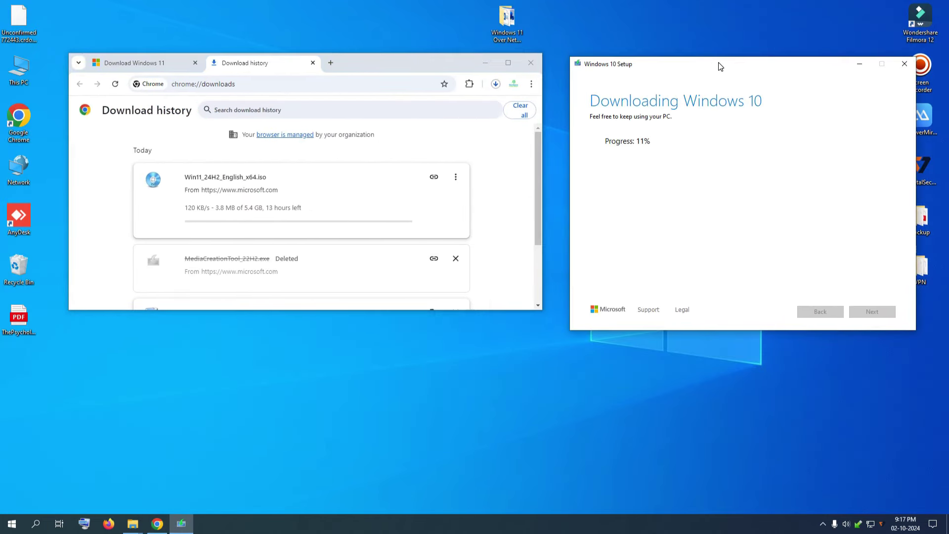
drag(369, 61, 345, 92)
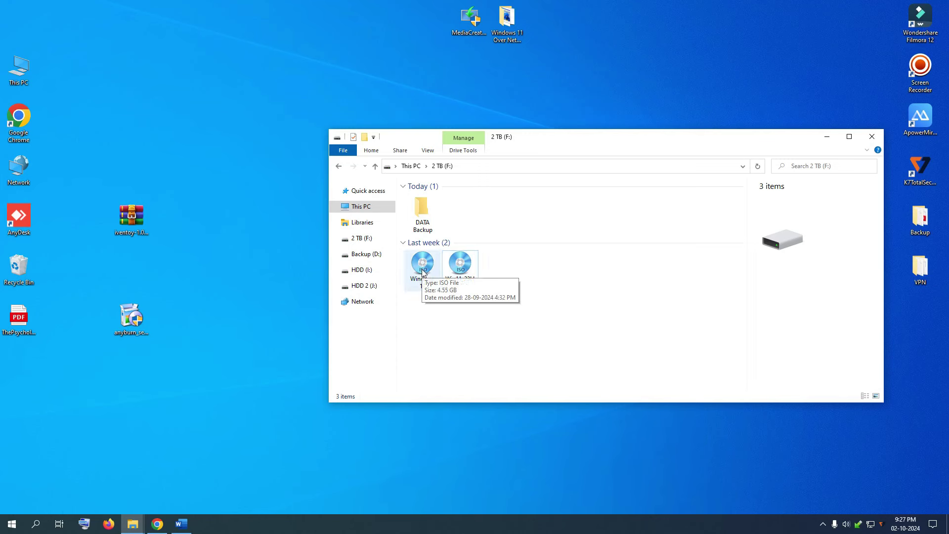
Extract the Win11_23H2_English_x64v2 ISO on the 2 TB (F:) drive with WinRAR into a folder of the same name
drag(564, 128, 568, 92)
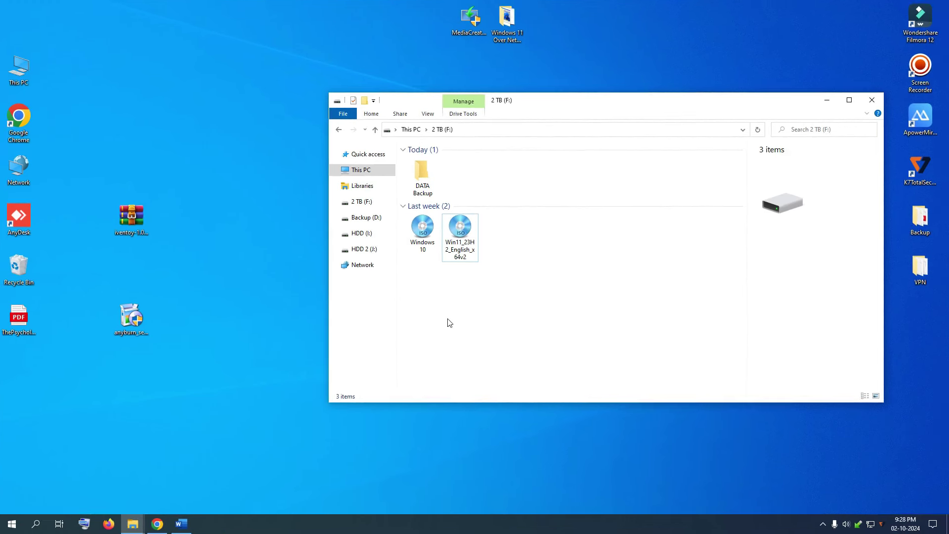
click(469, 244)
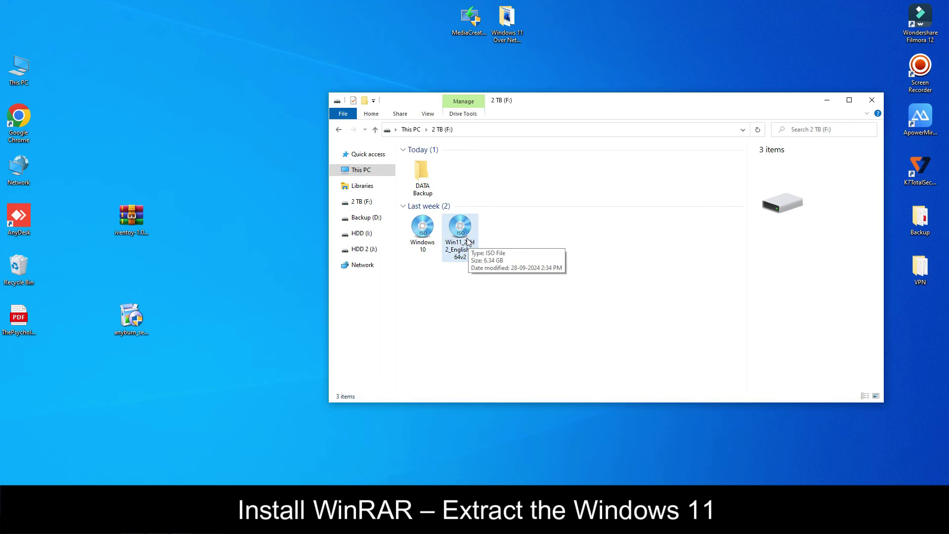
right_click(469, 242)
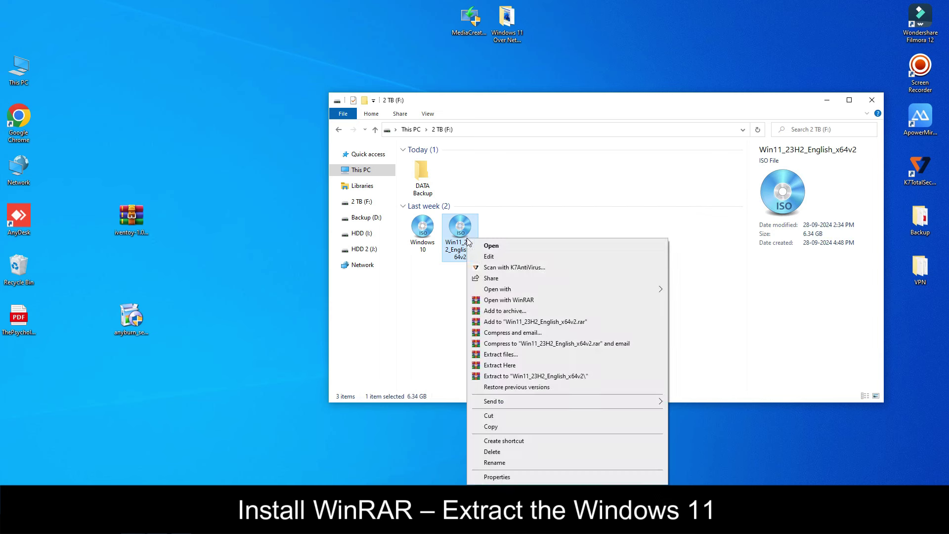
click(520, 379)
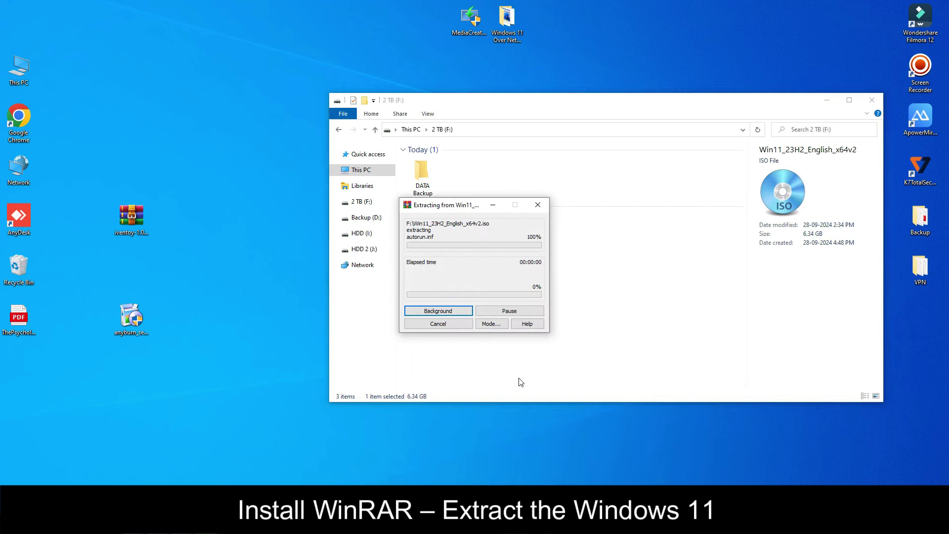
drag(452, 206, 605, 196)
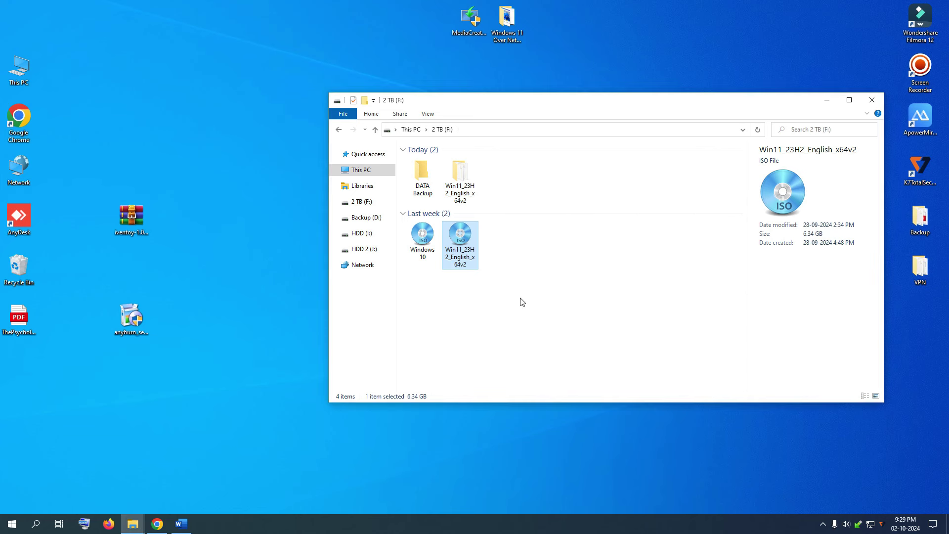
click(505, 257)
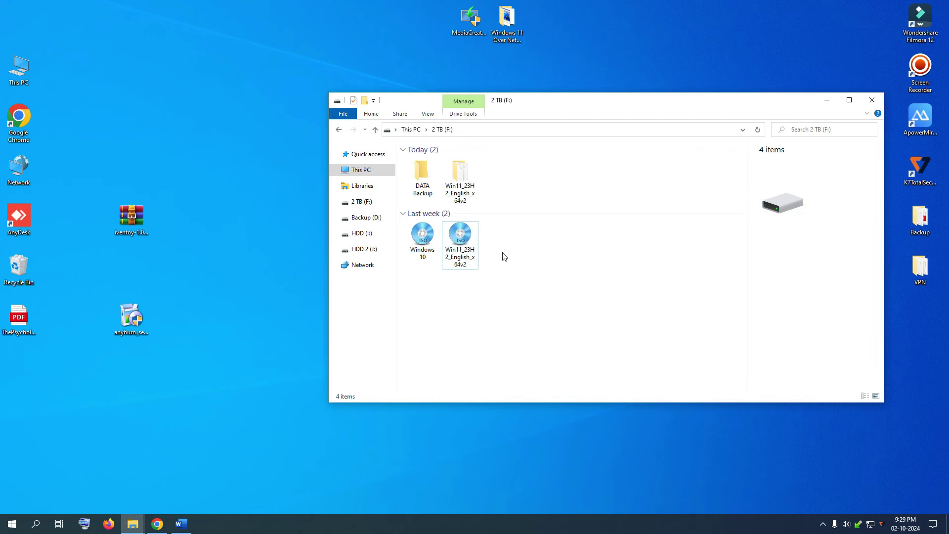
Copy the install.wim file from the sources folder of the extracted Win11_23H2_English_x64v2 folder
mouse_move(462, 174)
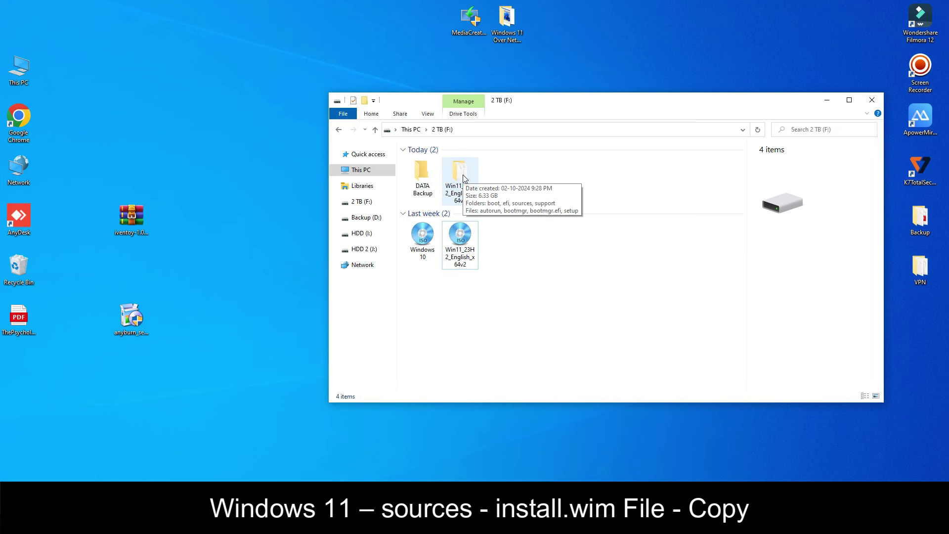
double_click(463, 176)
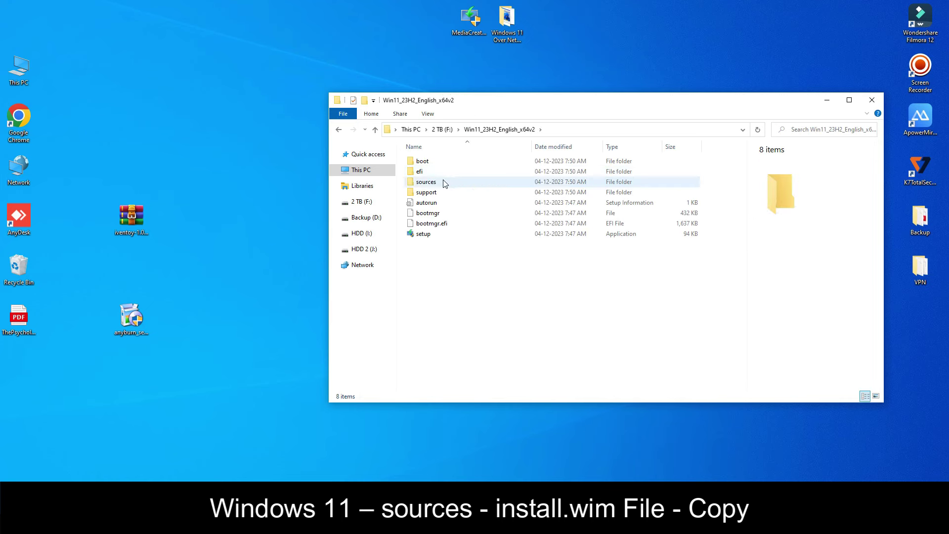
double_click(440, 184)
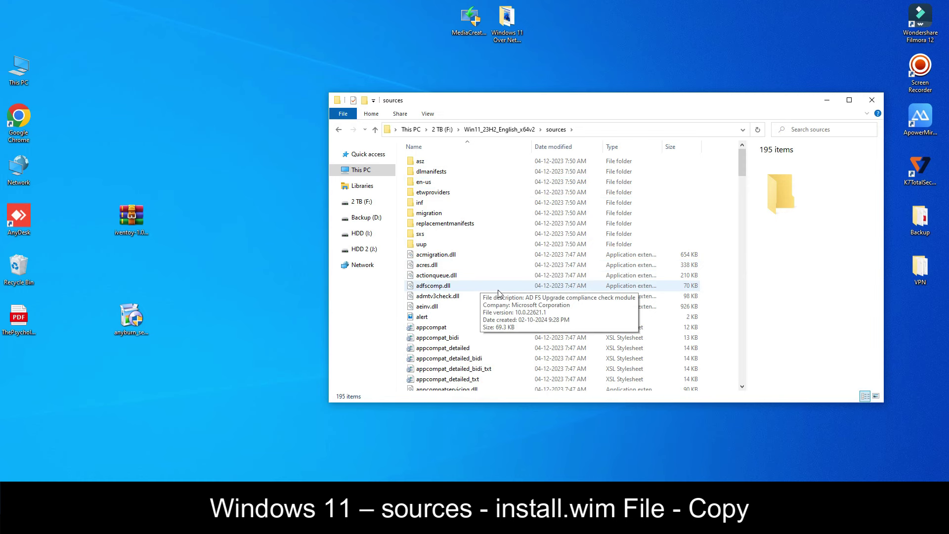
scroll(498, 294, down, 2)
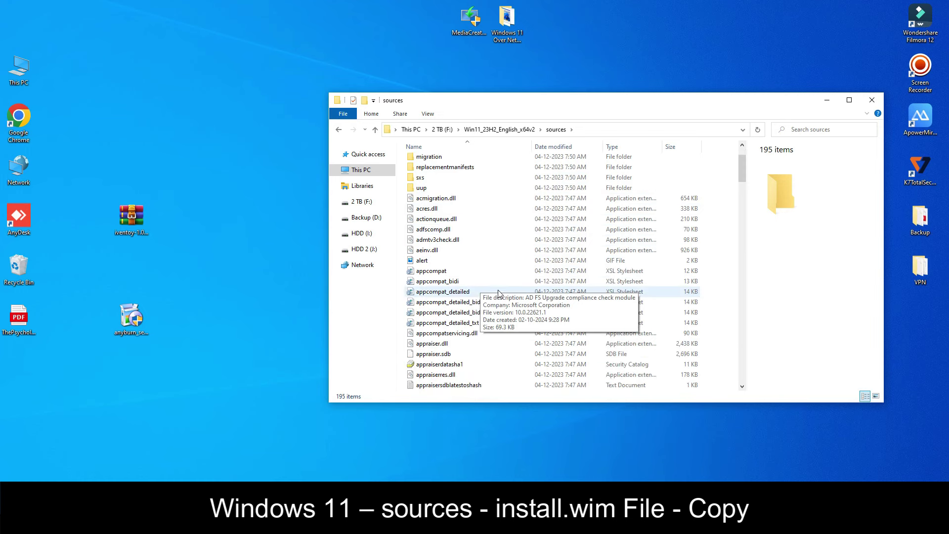
click(499, 293)
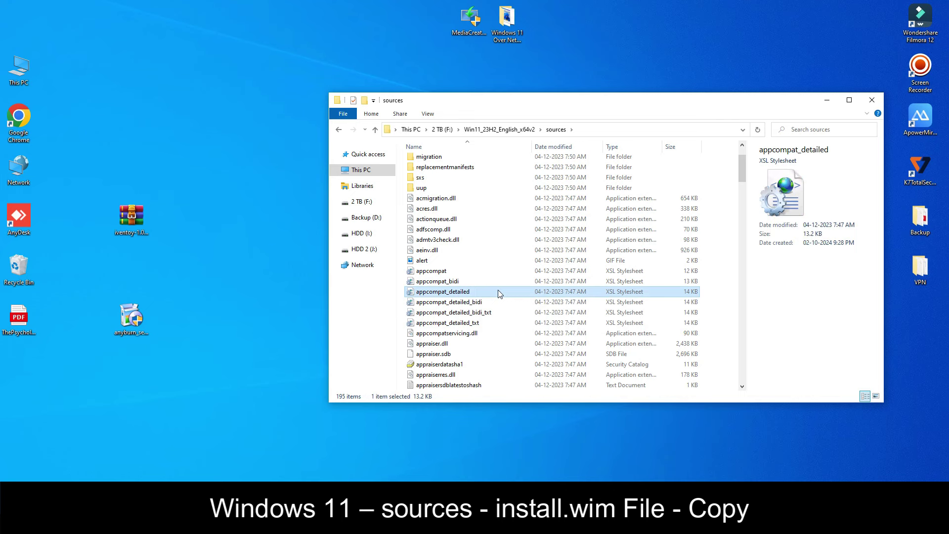
key(i)
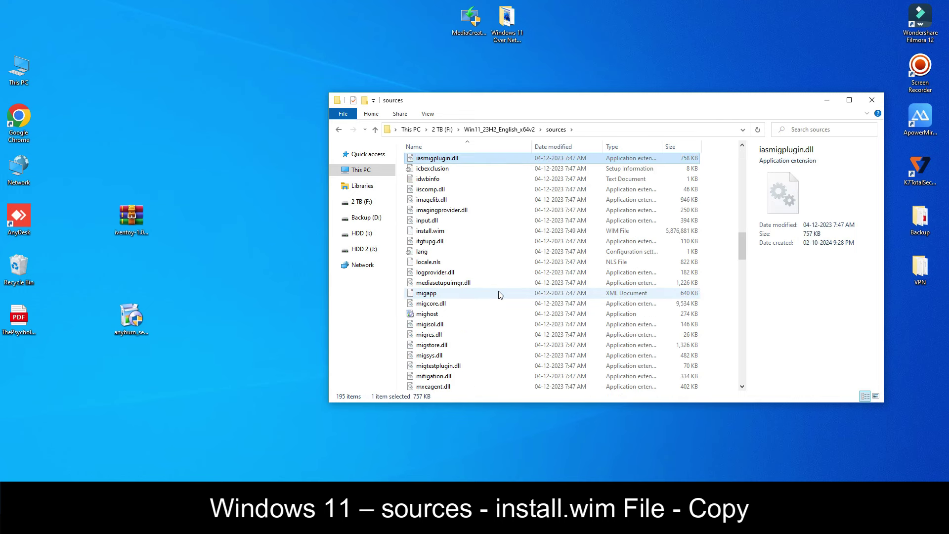
key(Down)
key(Down)
key(Down)
key(Down)
key(Down)
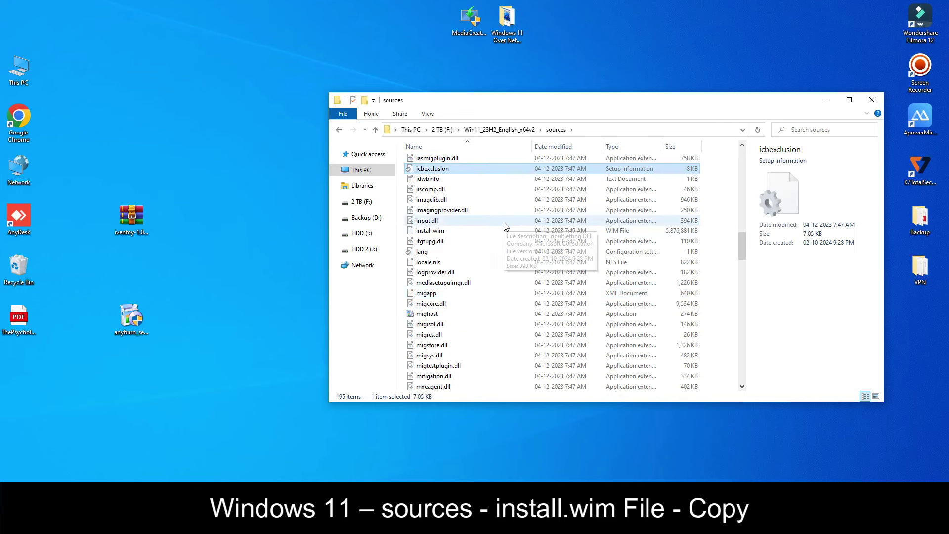
key(Down)
key(Down)
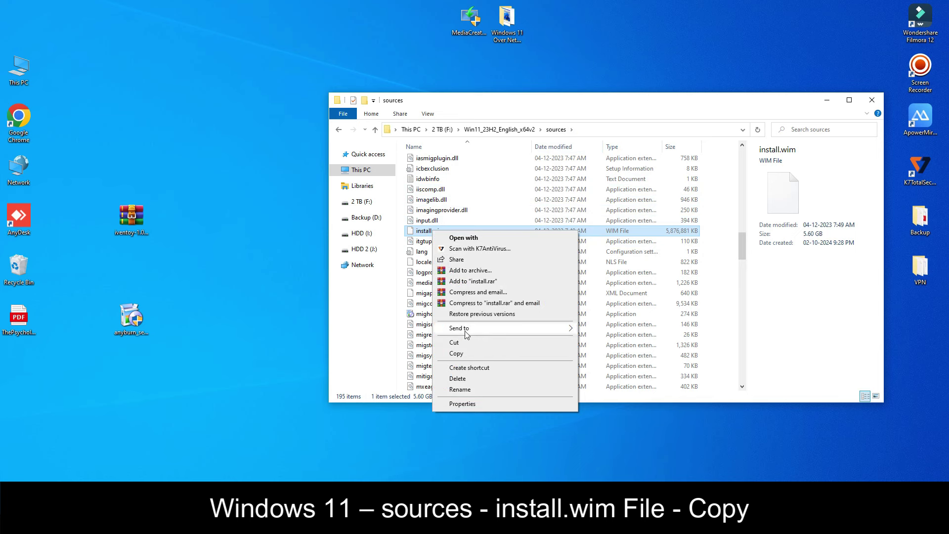
click(457, 354)
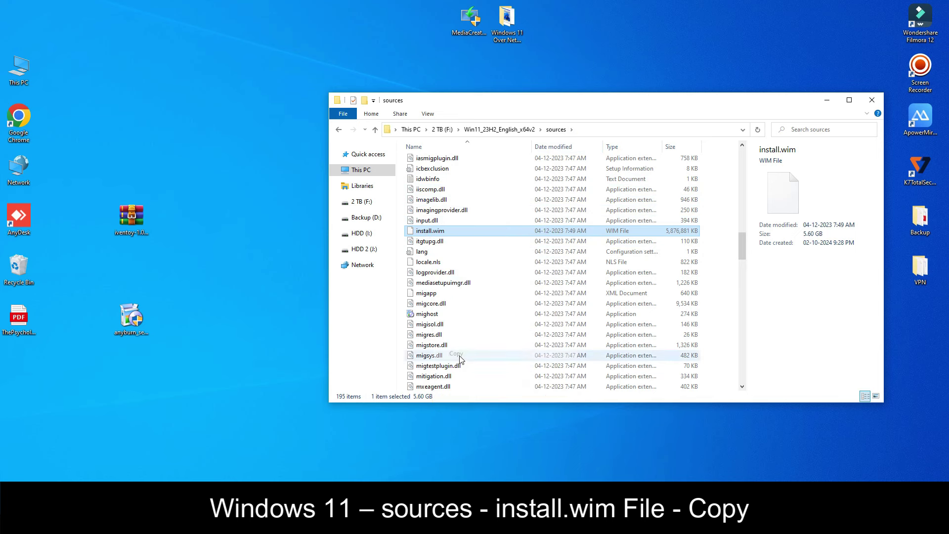
Paste install.wim into the root of the 2 TB (F:) drive
click(338, 130)
click(338, 130)
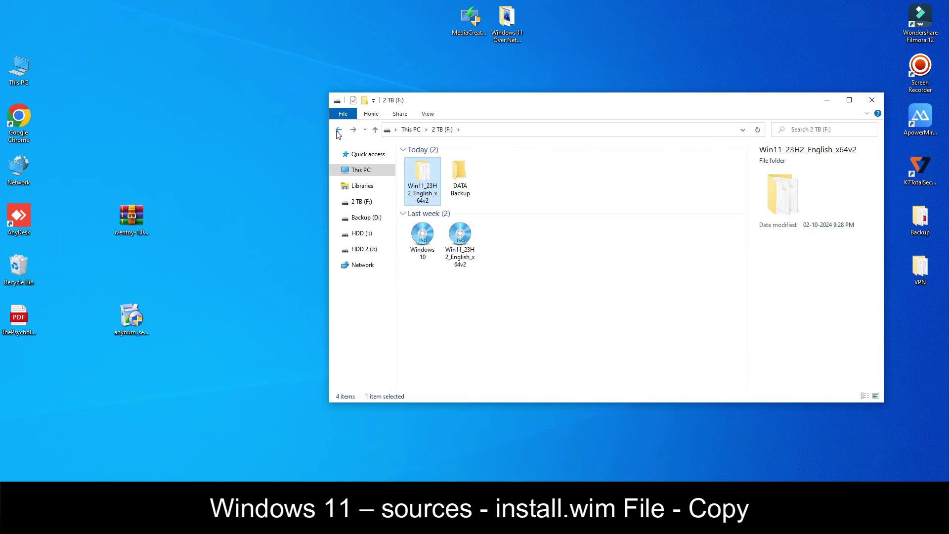
right_click(565, 267)
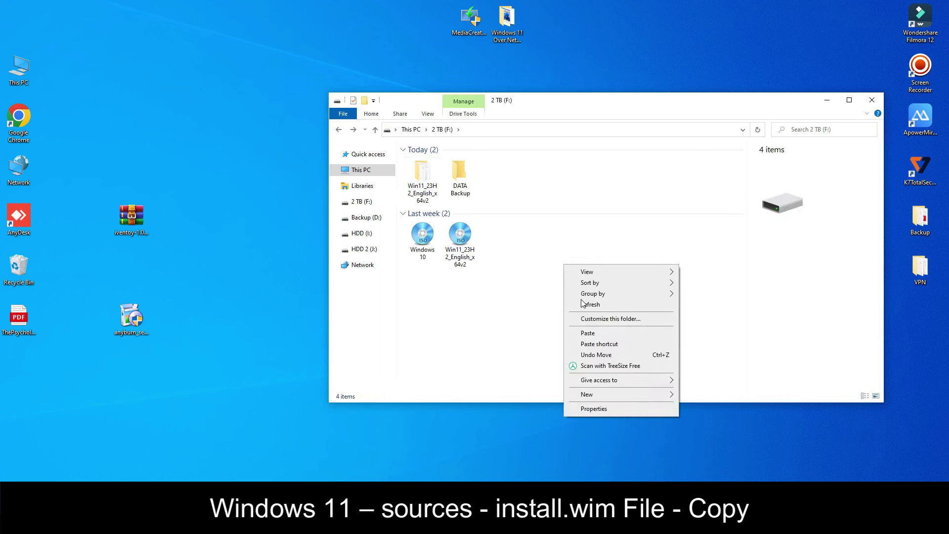
click(588, 334)
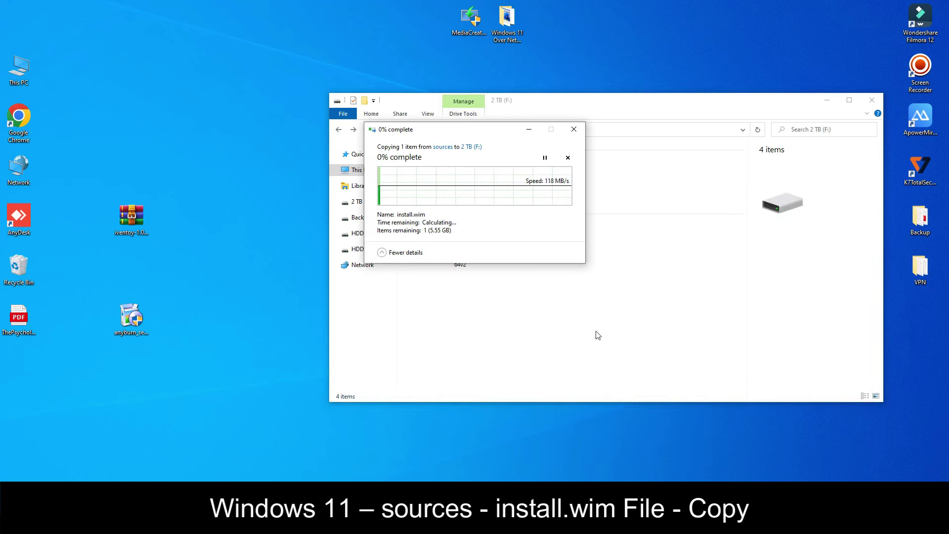
drag(470, 131, 690, 183)
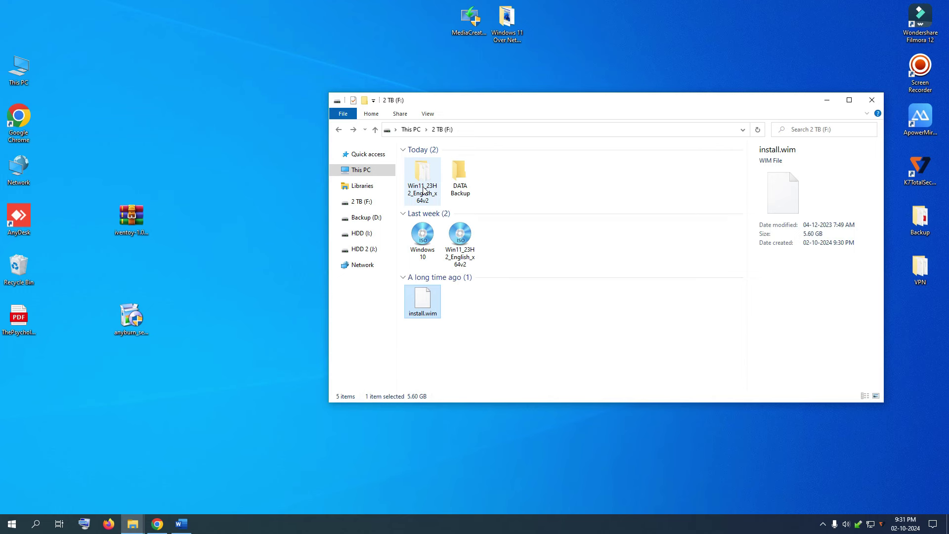
click(454, 312)
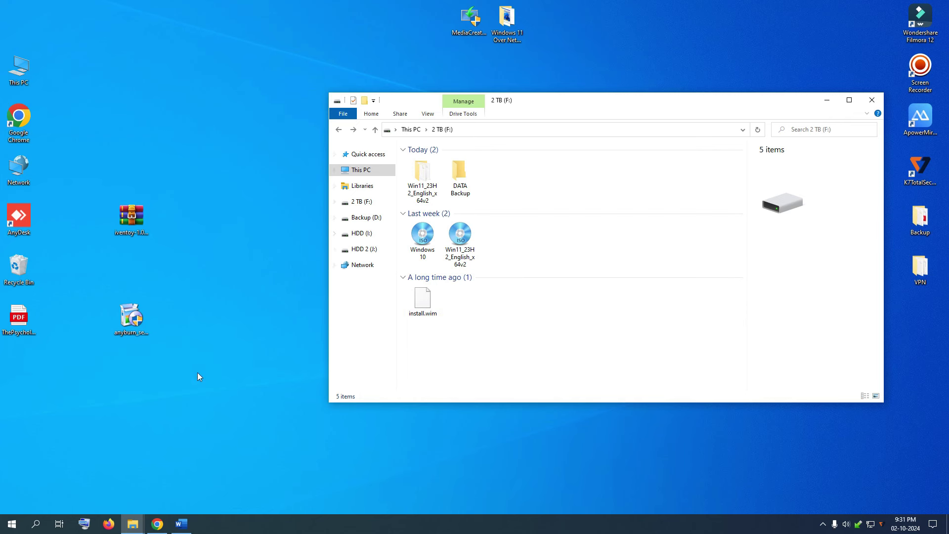
Install AnyBurn from anyburn_setup_x64, accepting the license agreement and keeping the options to create a desktop icon and launch it
click(131, 328)
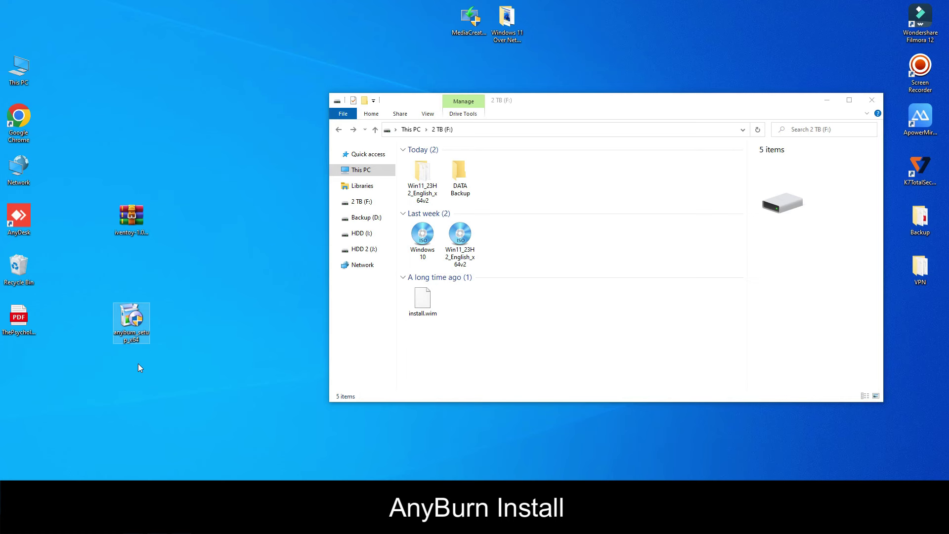
double_click(138, 328)
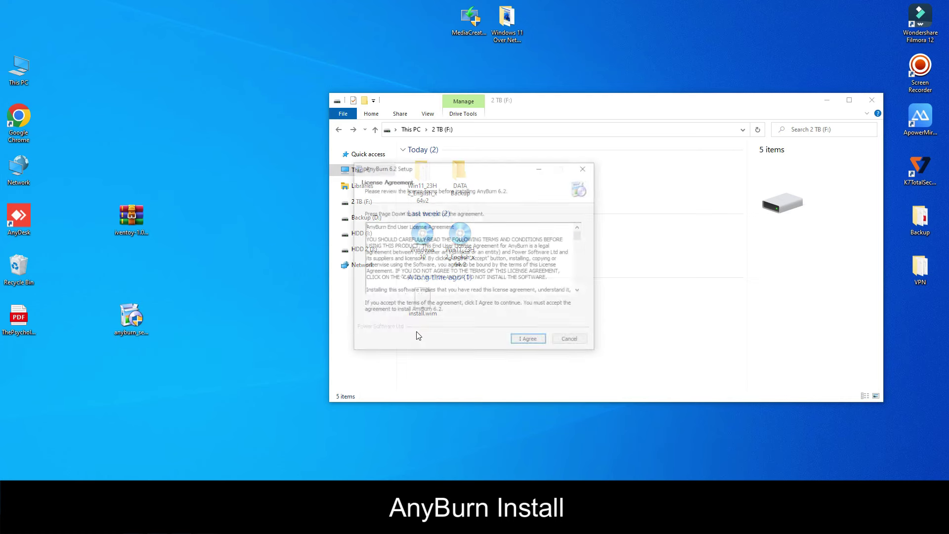
click(526, 339)
click(525, 341)
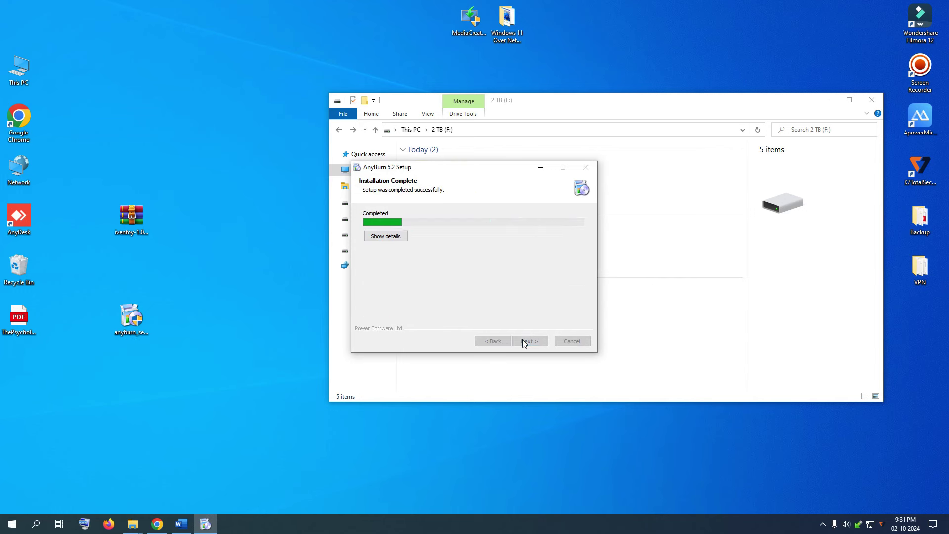
click(525, 341)
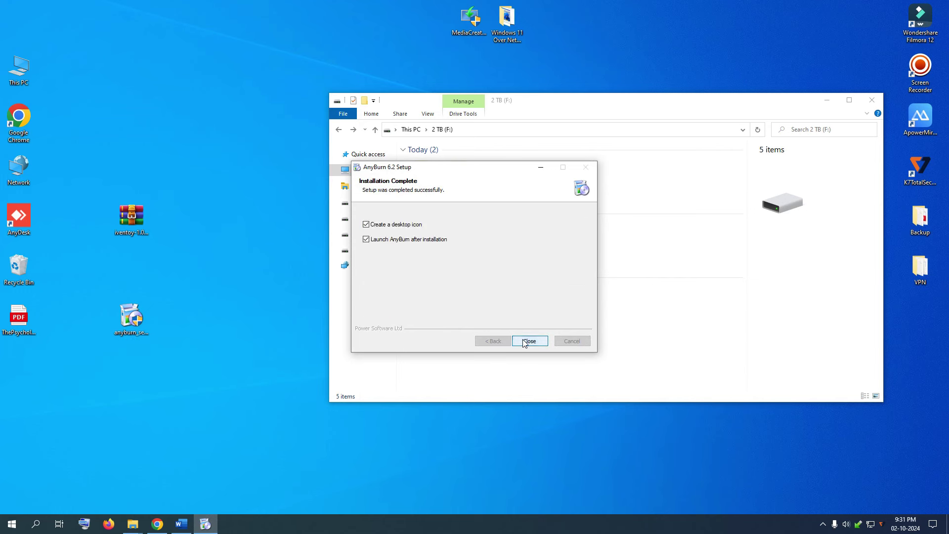
click(525, 341)
Move the F: drive window aside and place the AnyBurn shortcut in the free middle area of the desktop
drag(621, 105, 762, 95)
click(235, 363)
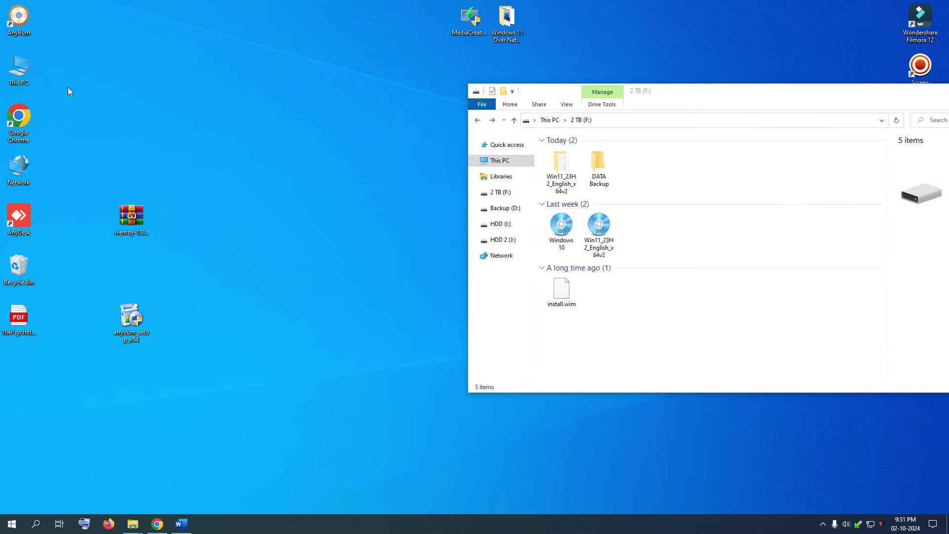
drag(30, 29, 356, 270)
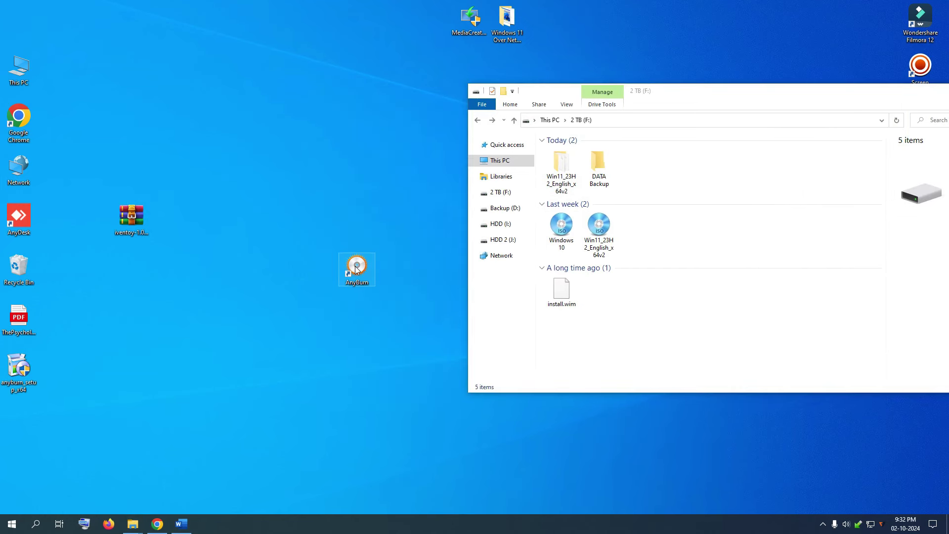
Launch AnyBurn, place its window beside the F: drive window and start the Edit image file task
double_click(356, 269)
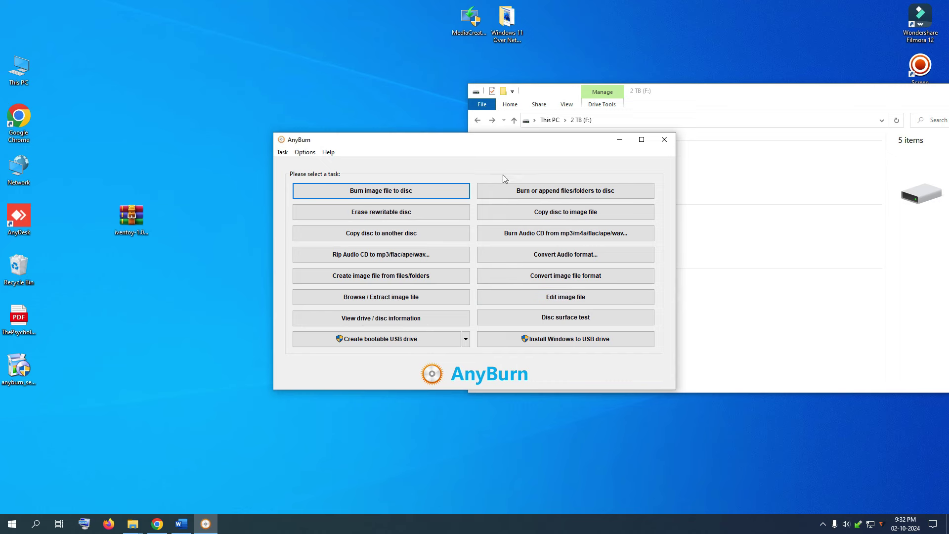
drag(503, 144, 273, 114)
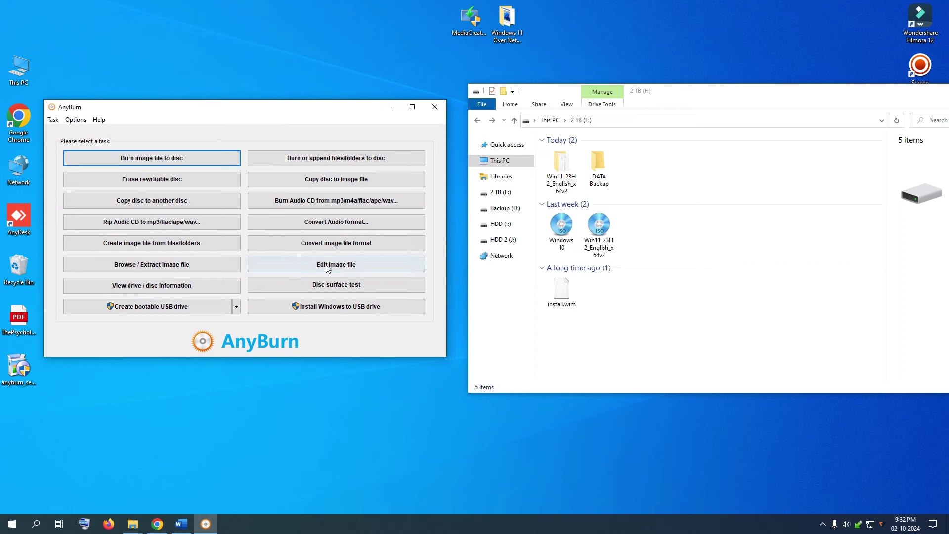
click(345, 266)
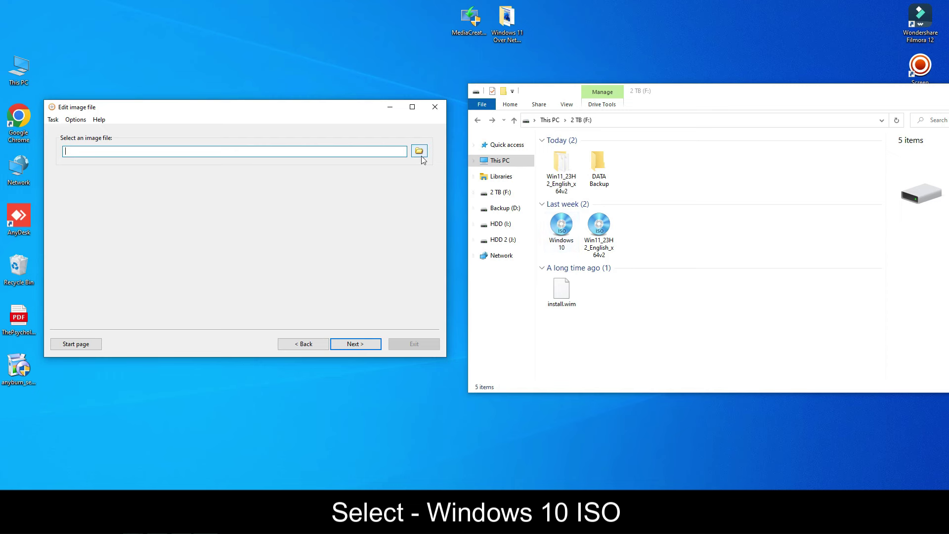
Load Windows 10.iso from the 2 TB (F:) drive as the image to edit and proceed to its contents
click(698, 121)
click(699, 124)
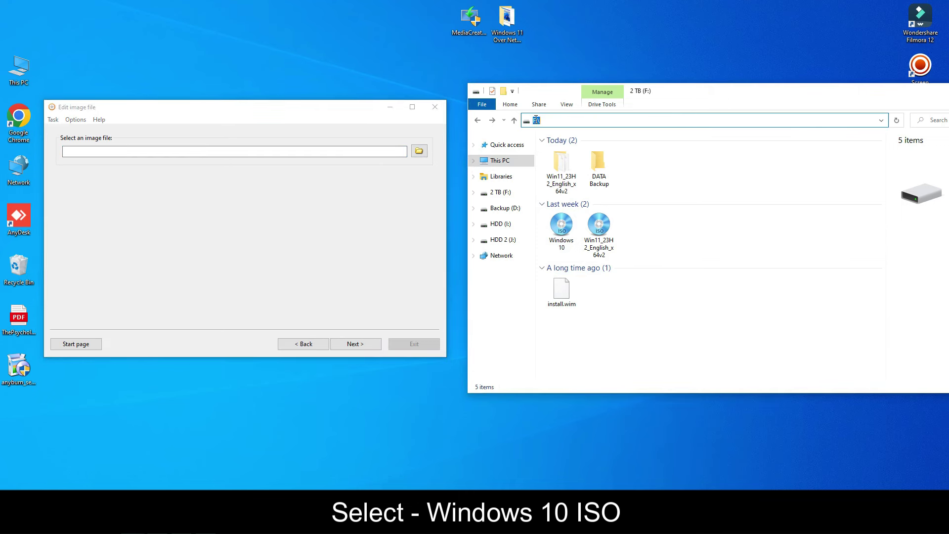
click(419, 151)
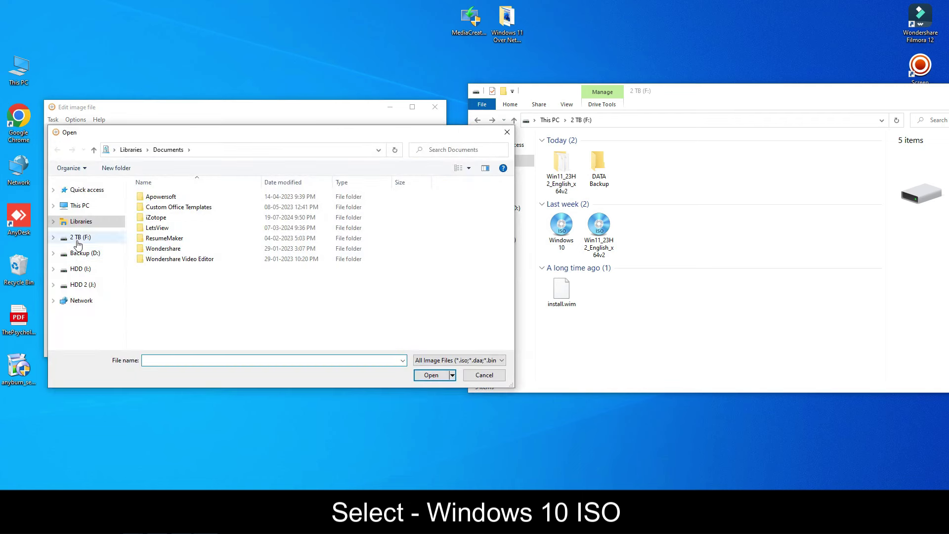
click(77, 238)
click(169, 239)
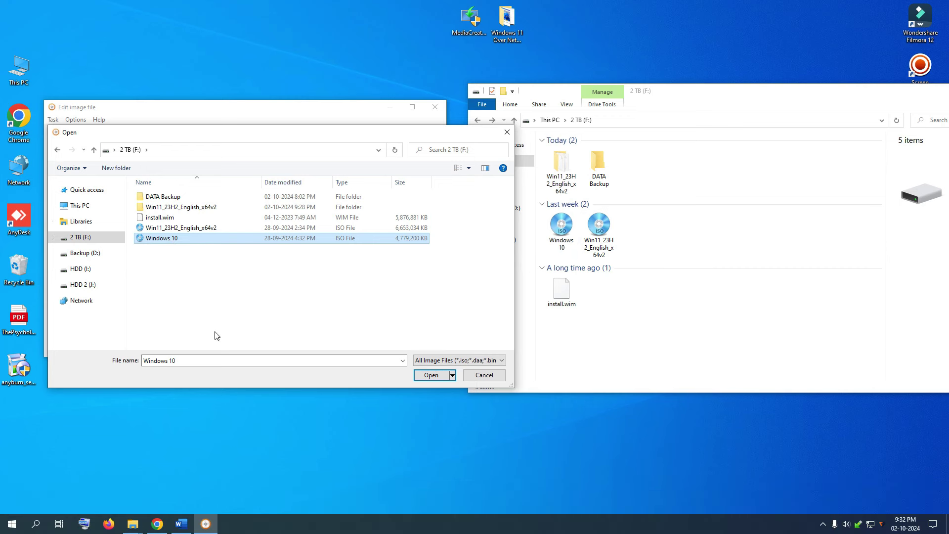
click(429, 379)
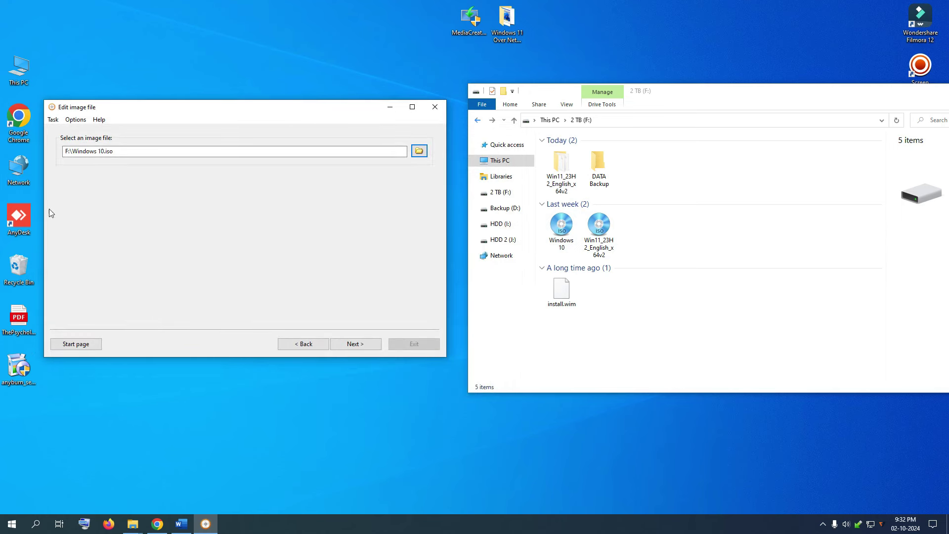
click(355, 345)
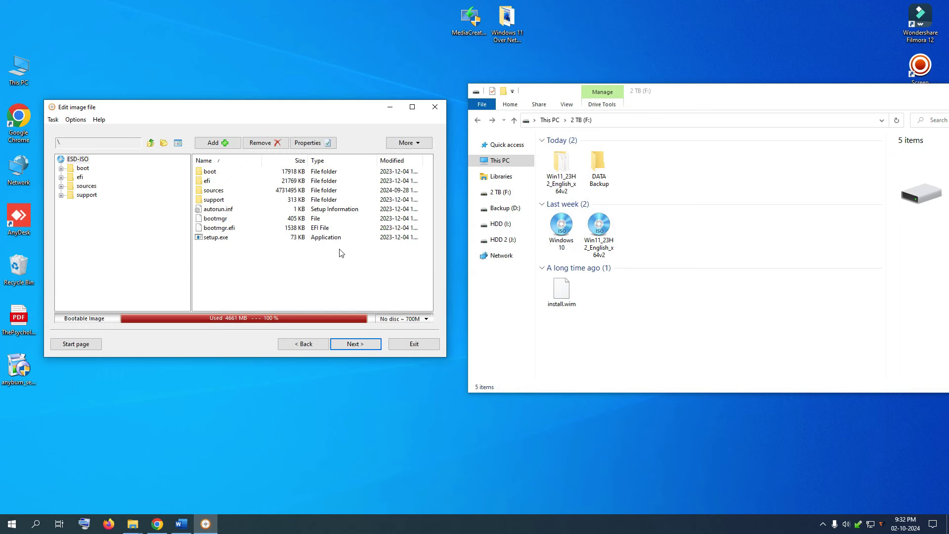
Delete install.esd from the image's sources folder and confirm the removal
double_click(213, 190)
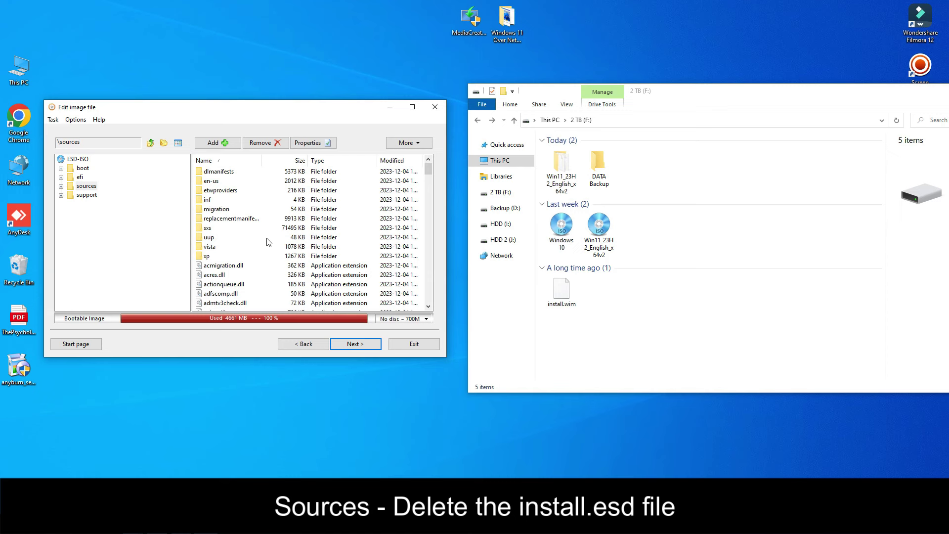
scroll(269, 242, down, 1)
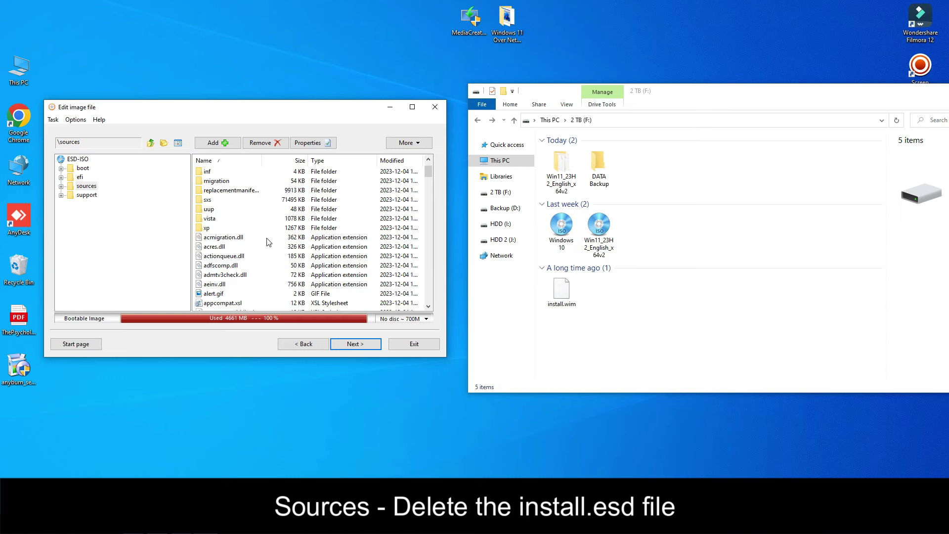
key(i)
key(i)
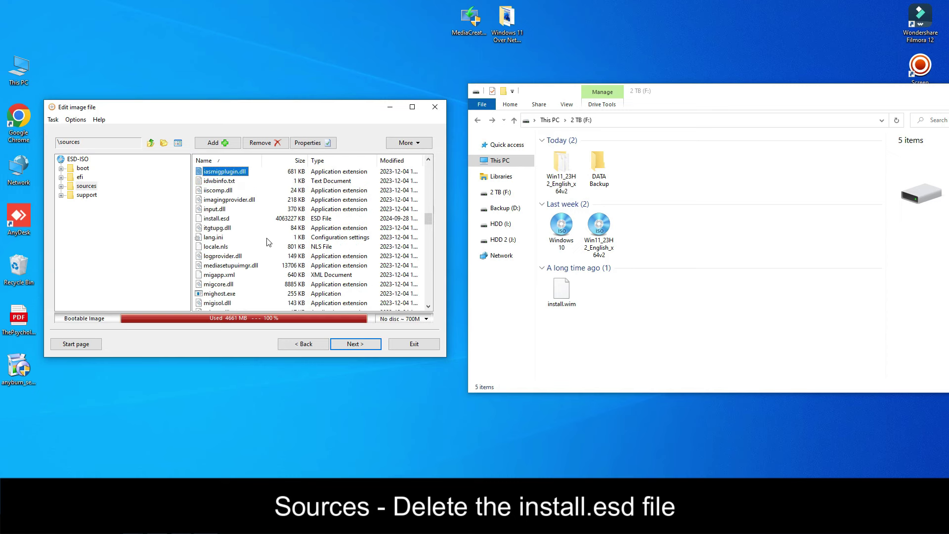
click(218, 219)
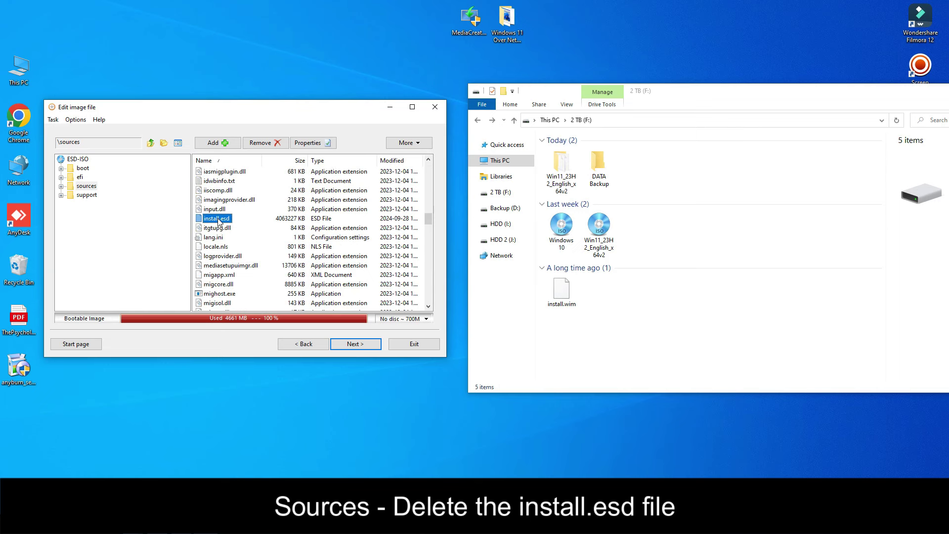
click(264, 143)
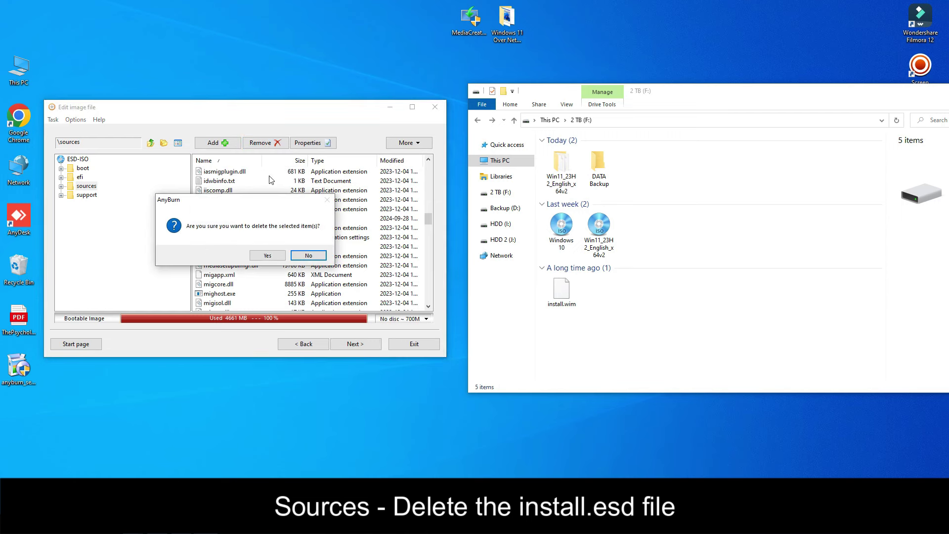
click(262, 258)
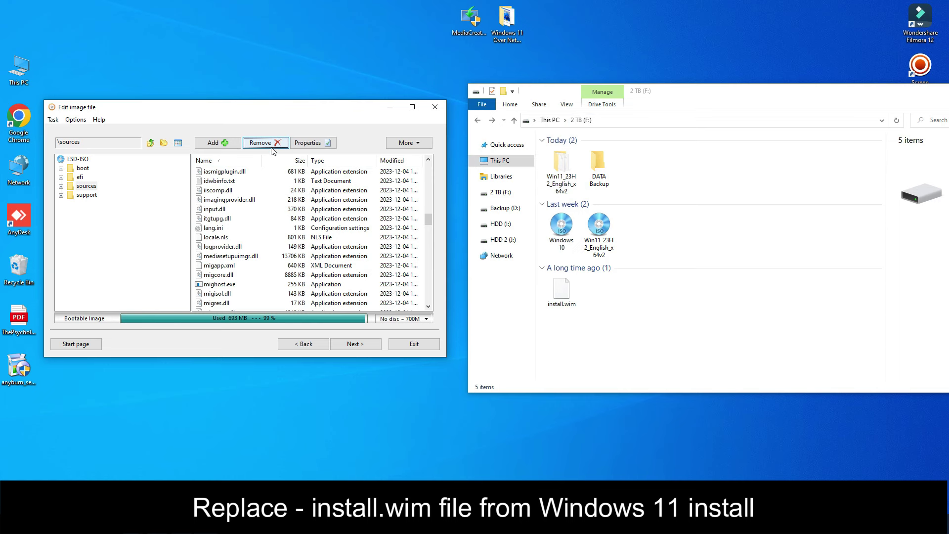
Add install.wim from the 2 TB (F:) drive to the image's sources folder
click(216, 143)
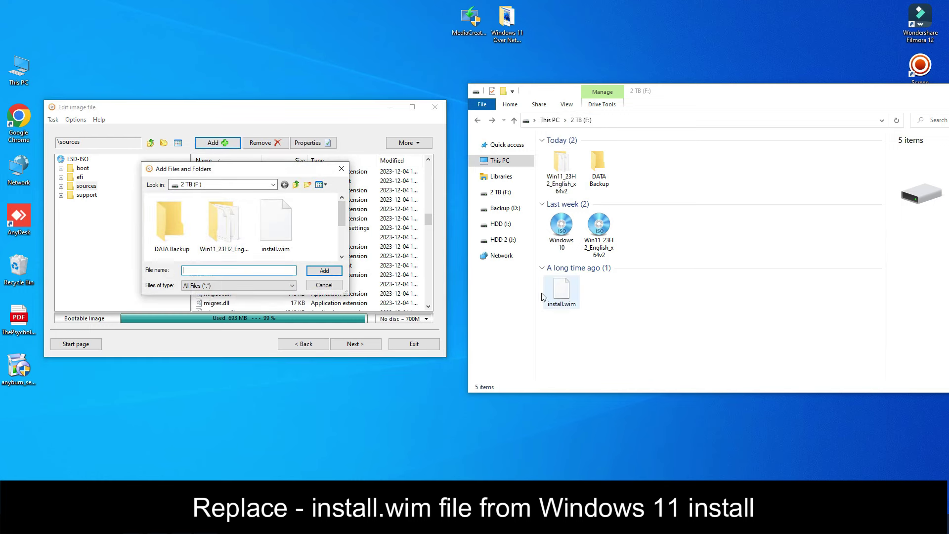
click(285, 232)
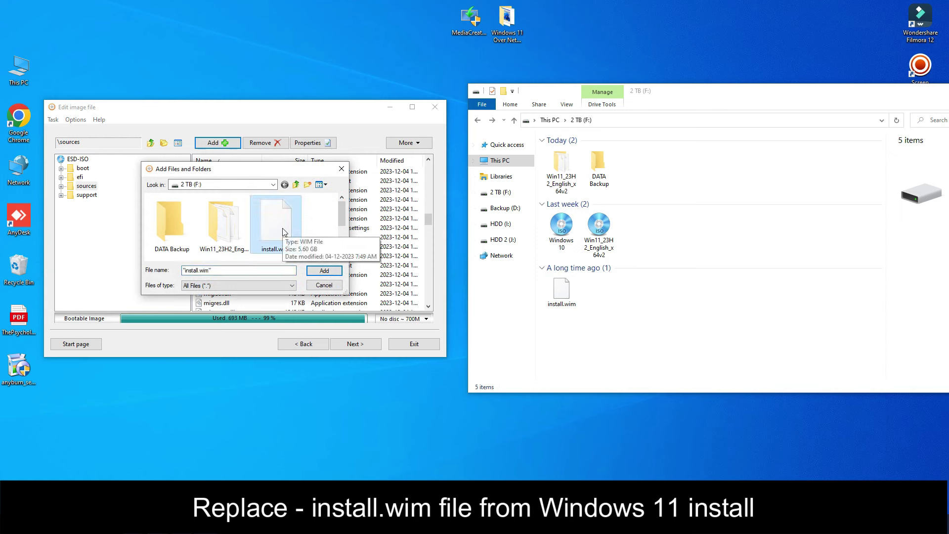
click(331, 275)
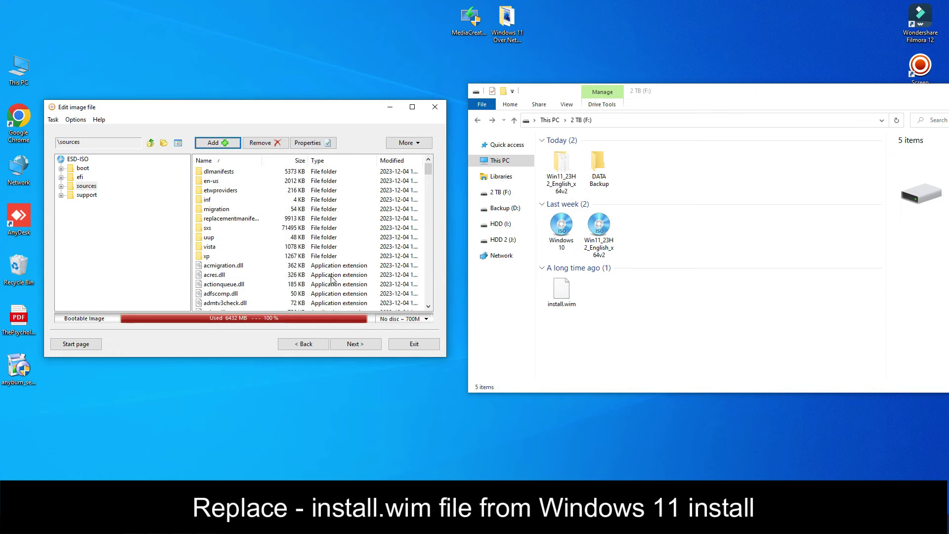
drag(275, 112, 280, 90)
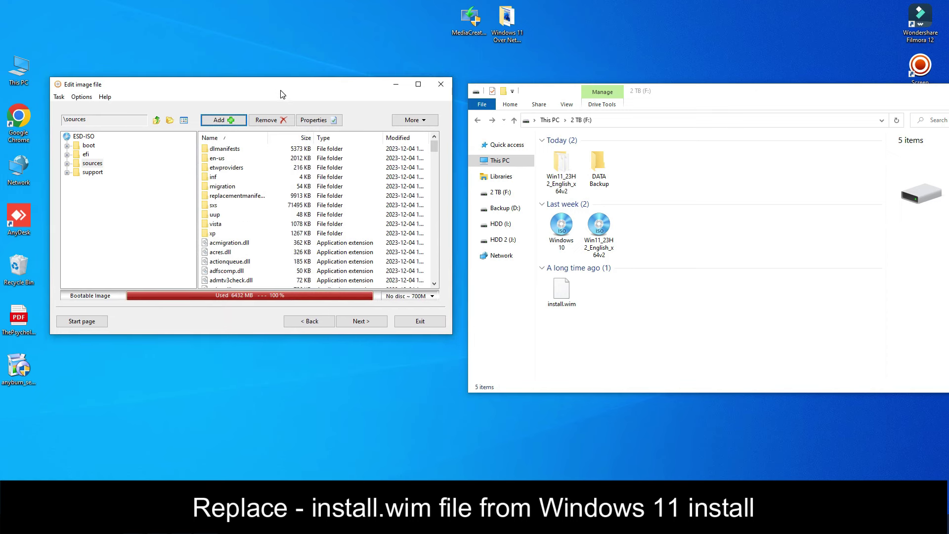
Create the edited image as the standard ISO file F:\Windows 11.iso and exit AnyBurn when writing is complete
click(359, 322)
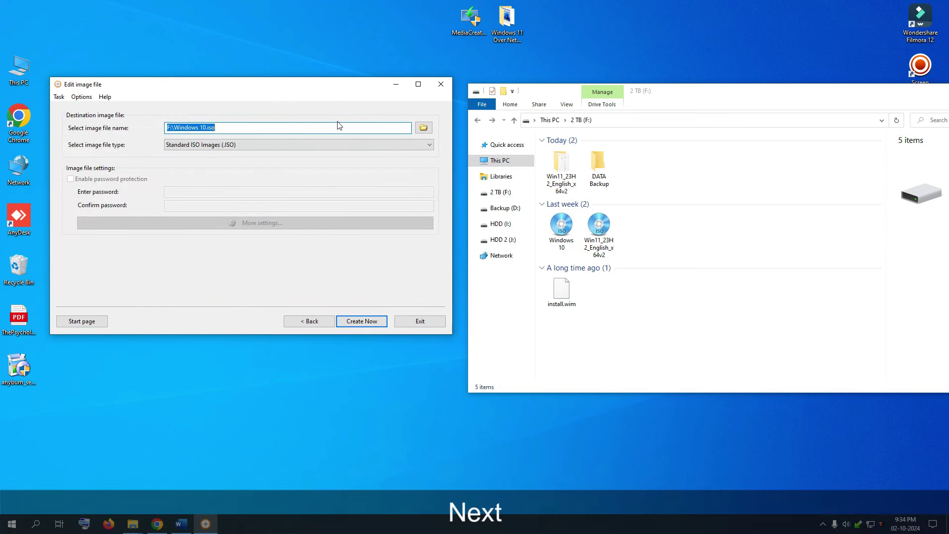
click(206, 130)
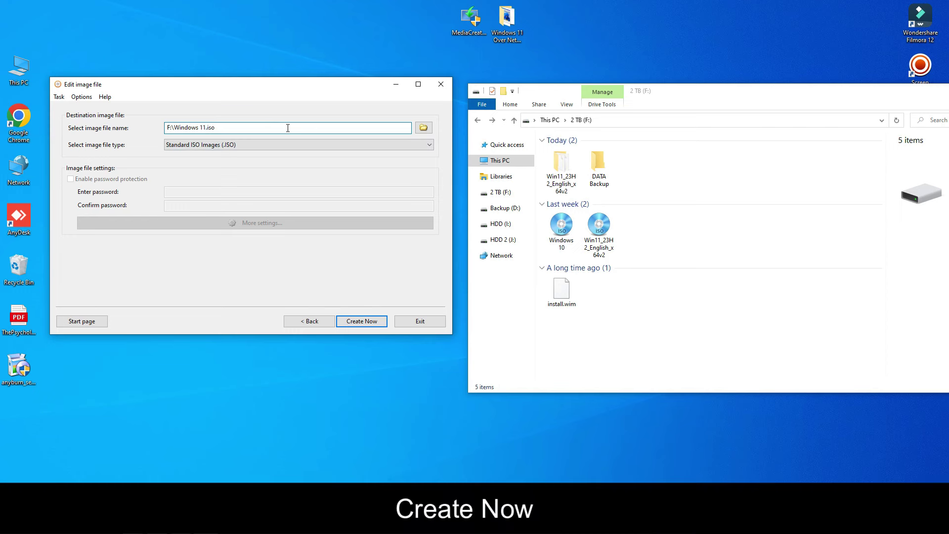
click(375, 325)
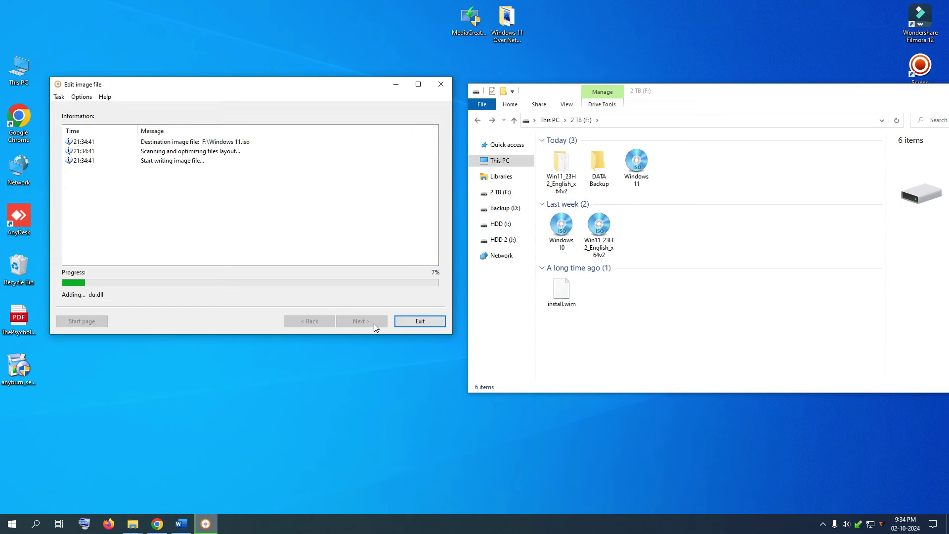
drag(245, 87, 330, 106)
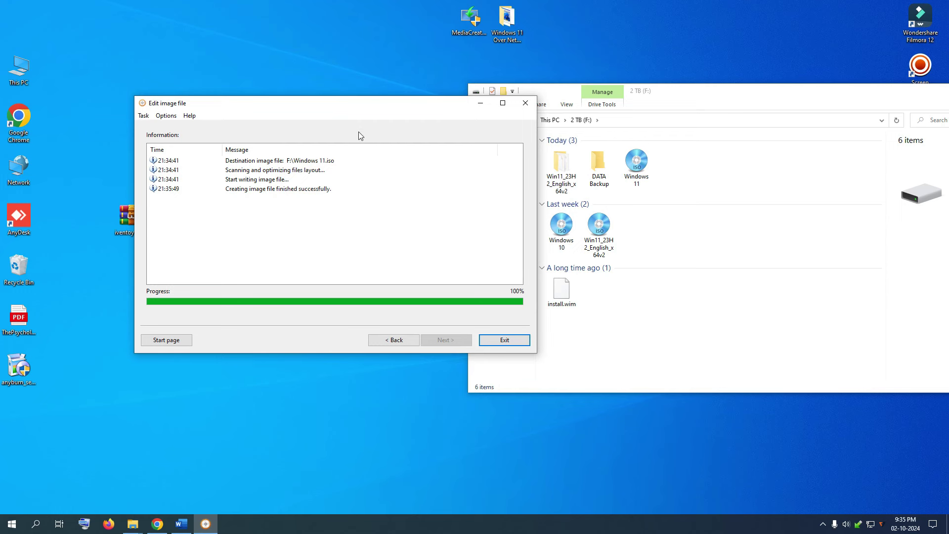
drag(349, 109, 318, 71)
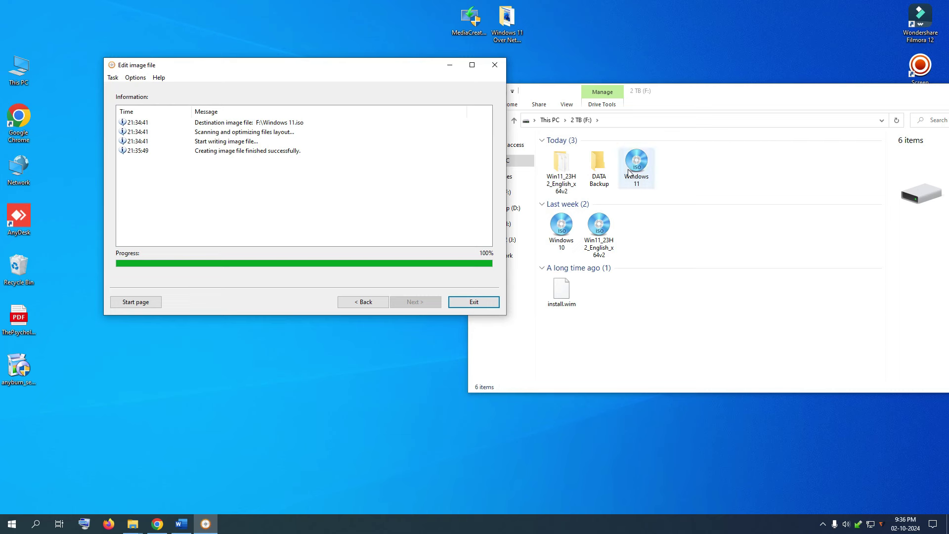
click(476, 304)
Extract the iVentoy archive on the desktop into its own iventoy-1.0.20-win64-free folder
drag(770, 95, 728, 86)
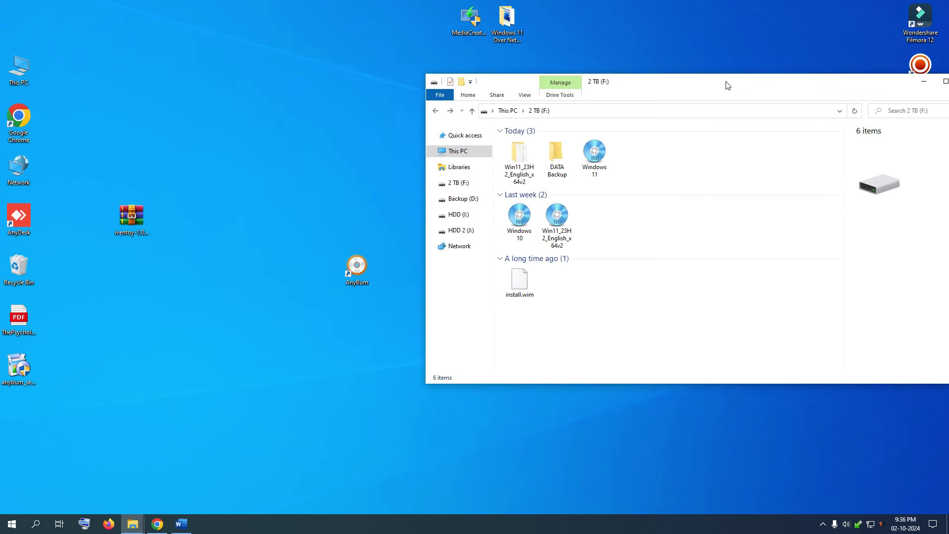
right_click(130, 221)
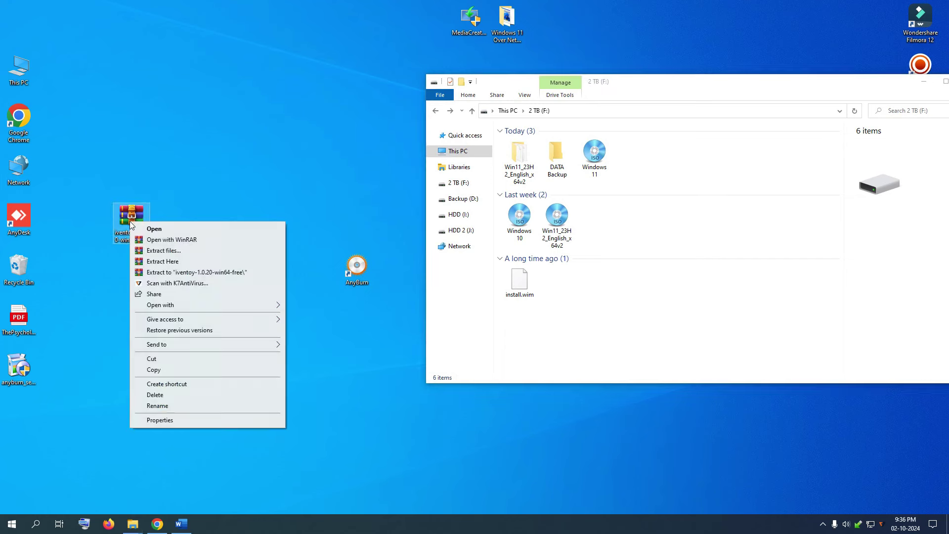
click(172, 273)
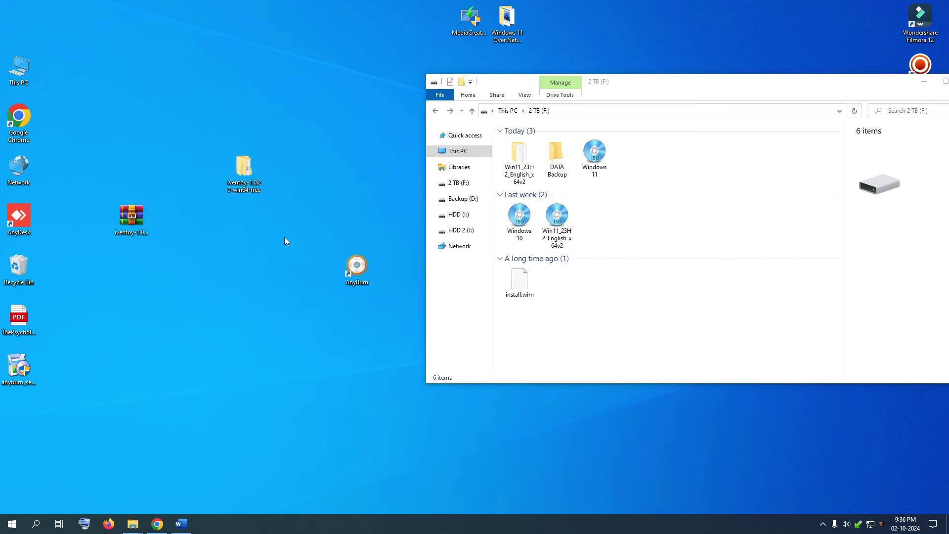
Open the iso folder within the extracted iventoy-1.0.20 folder and keep the F: drive's Windows 11 ISO in view
double_click(246, 168)
drag(217, 15, 278, 208)
double_click(161, 264)
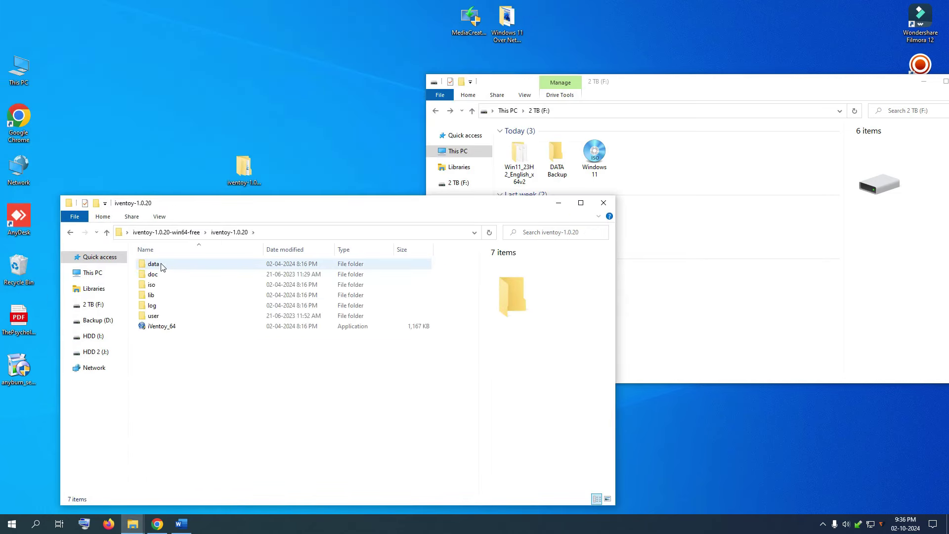
drag(263, 205, 261, 224)
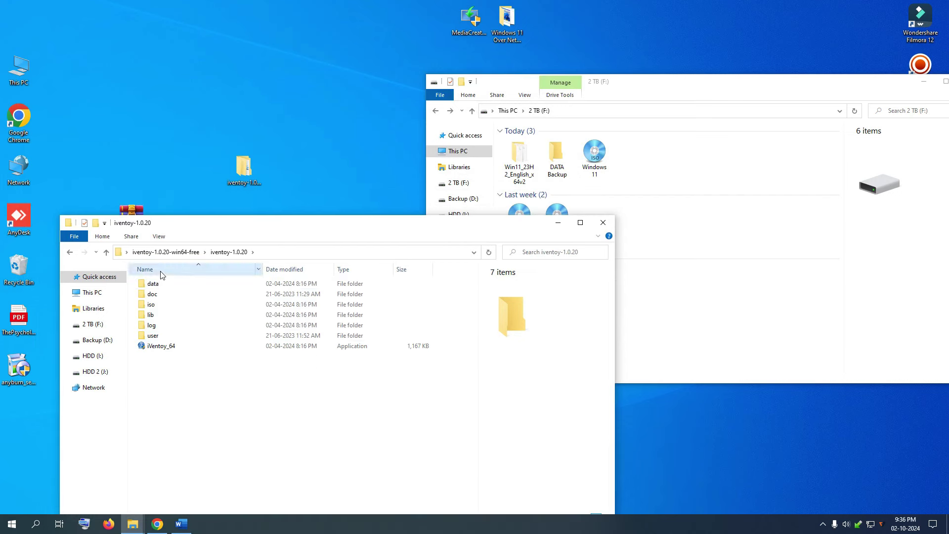
double_click(152, 307)
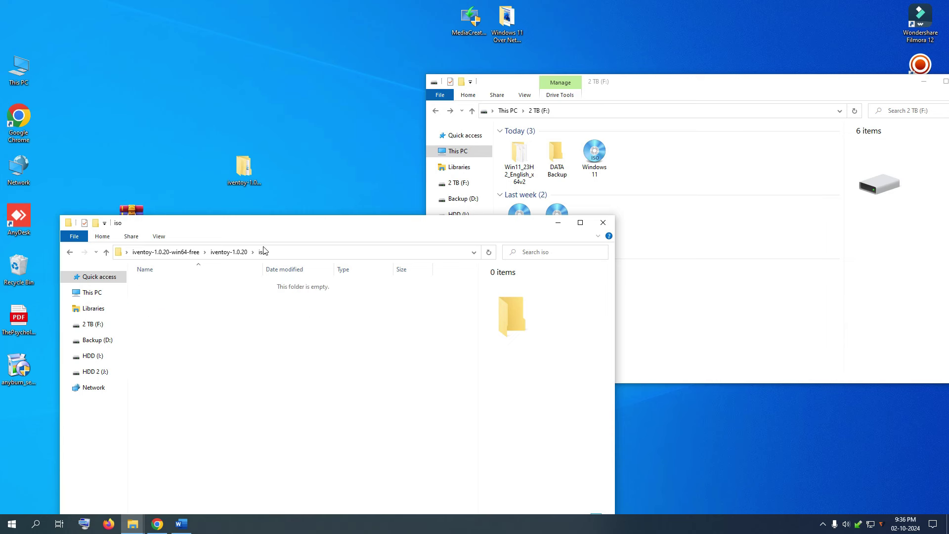
drag(277, 233, 221, 234)
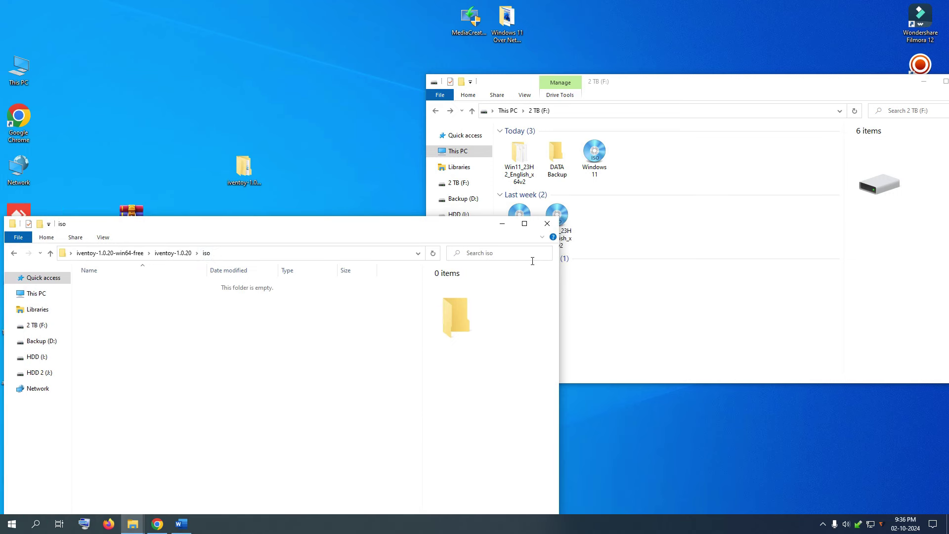
Copy the Windows 11 ISO from the F: drive into iVentoy's iso folder
right_click(597, 159)
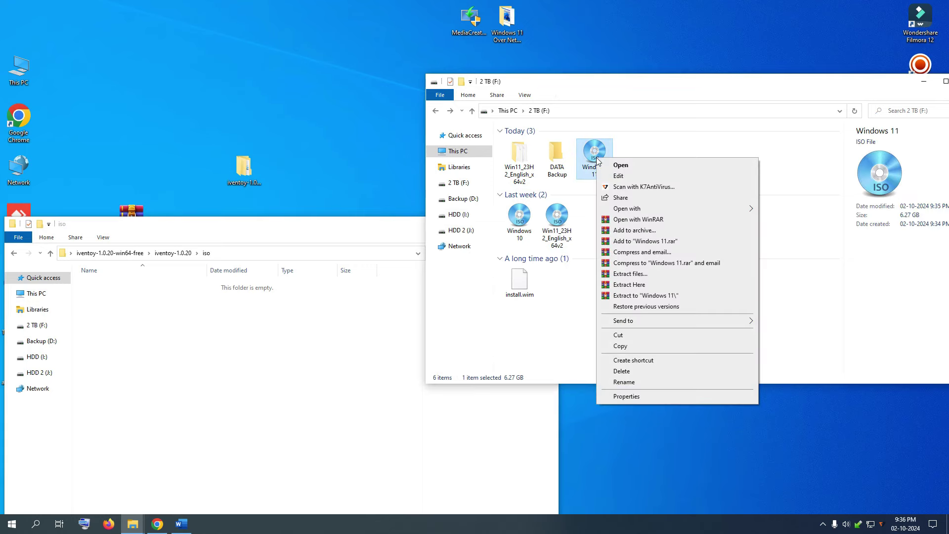
click(630, 346)
drag(304, 225, 465, 192)
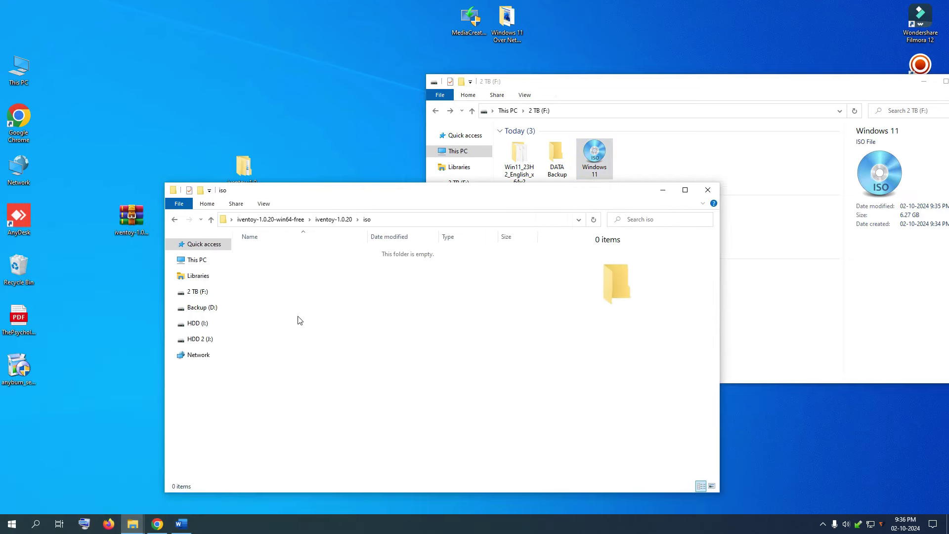
right_click(278, 279)
click(306, 346)
drag(330, 197, 325, 295)
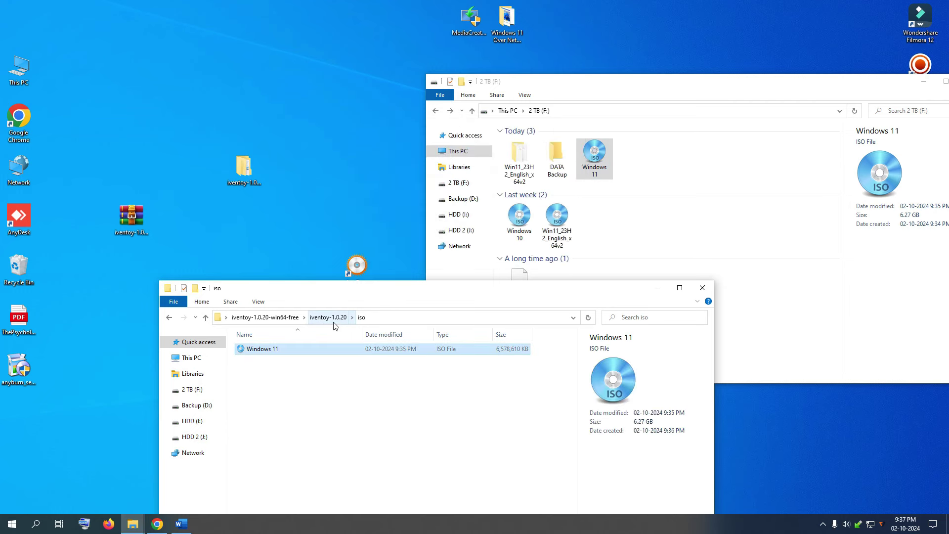
Close the iso folder and F: drive windows and rearrange the AnyBurn shortcut and extracted iVentoy folder on the desktop
click(702, 287)
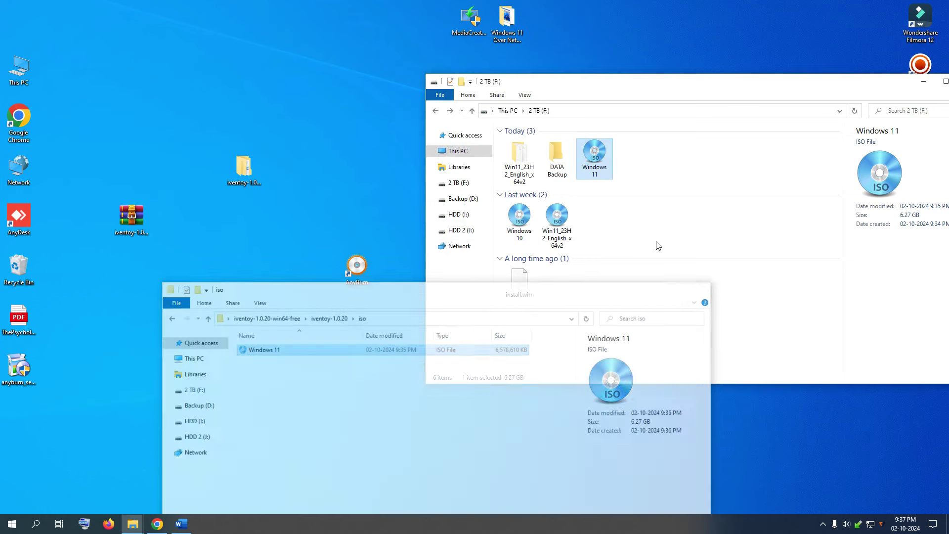
drag(858, 89, 606, 150)
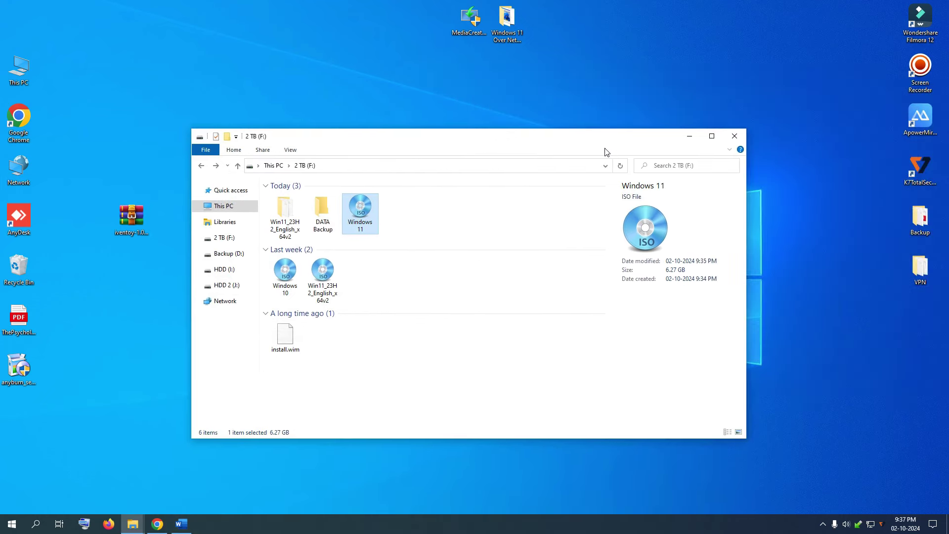
click(735, 139)
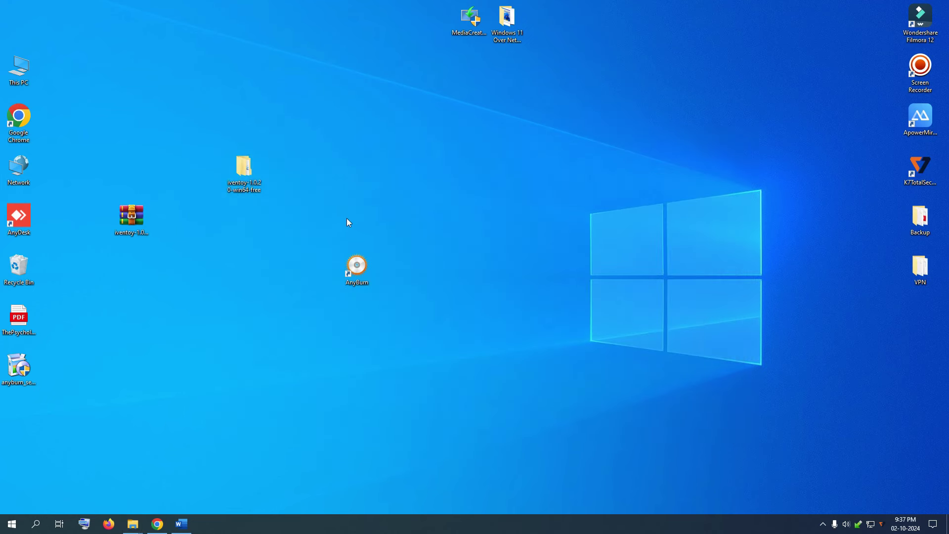
drag(368, 290, 331, 90)
drag(250, 173, 250, 223)
Reopen the extracted iVentoy folder and check the contents of its iso folder
double_click(244, 221)
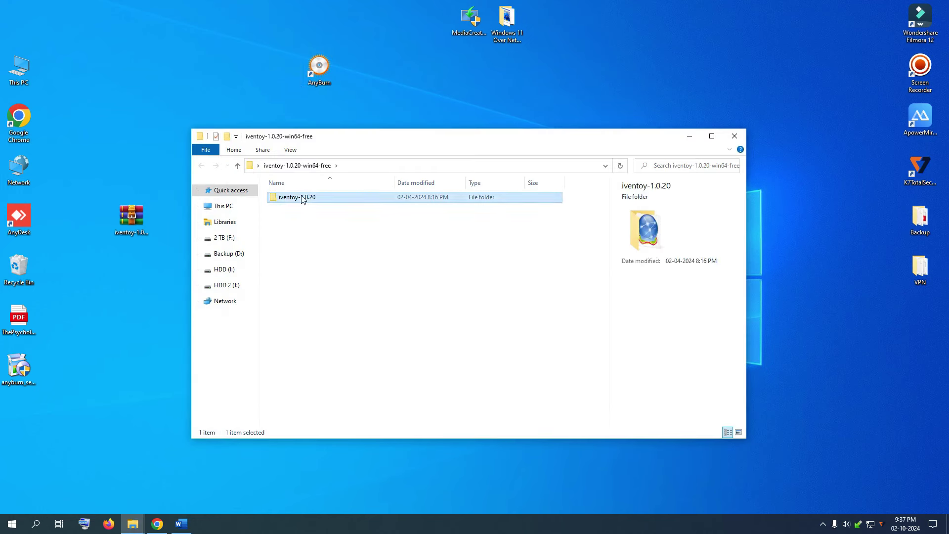
double_click(316, 199)
double_click(283, 218)
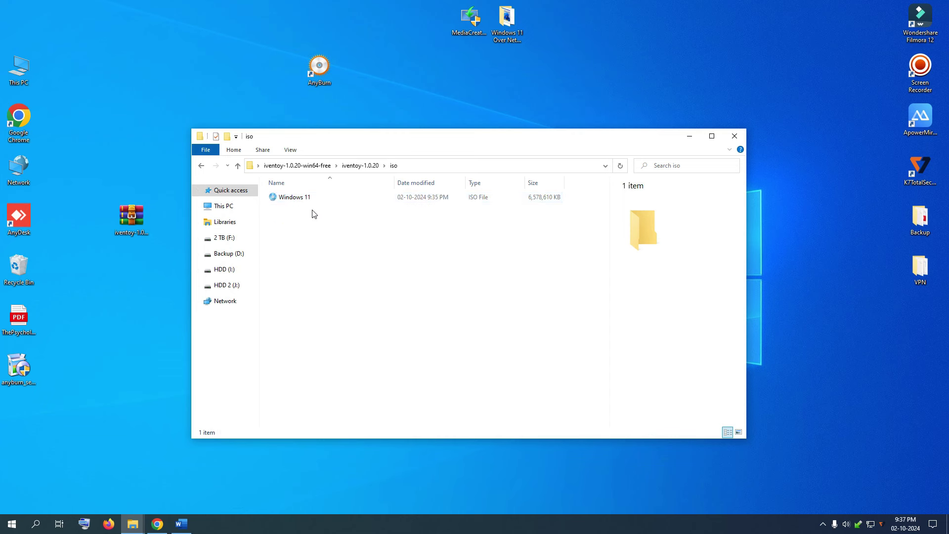
Return to the iventoy-1.0.20 folder and run iVentoy_64 as administrator
key(BackSpace)
key(BackSpace)
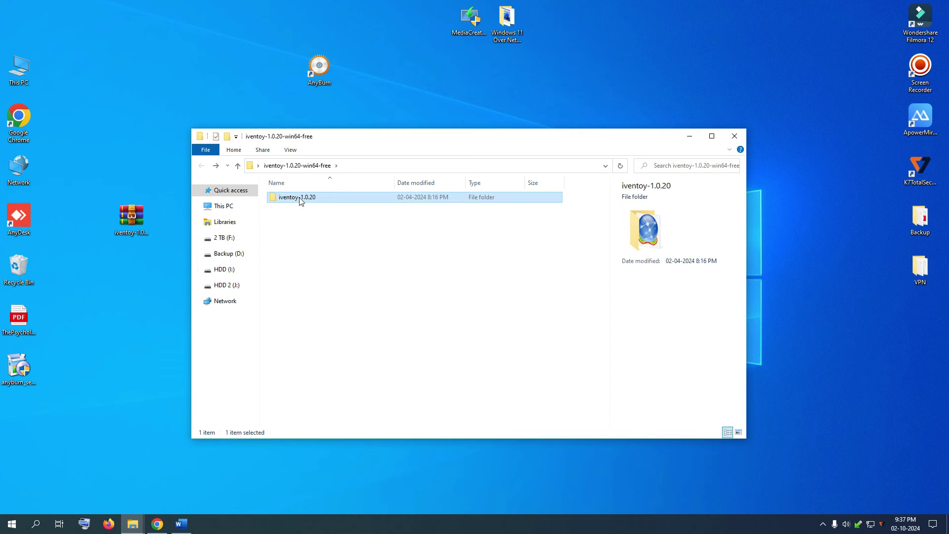
double_click(300, 199)
click(202, 167)
double_click(310, 199)
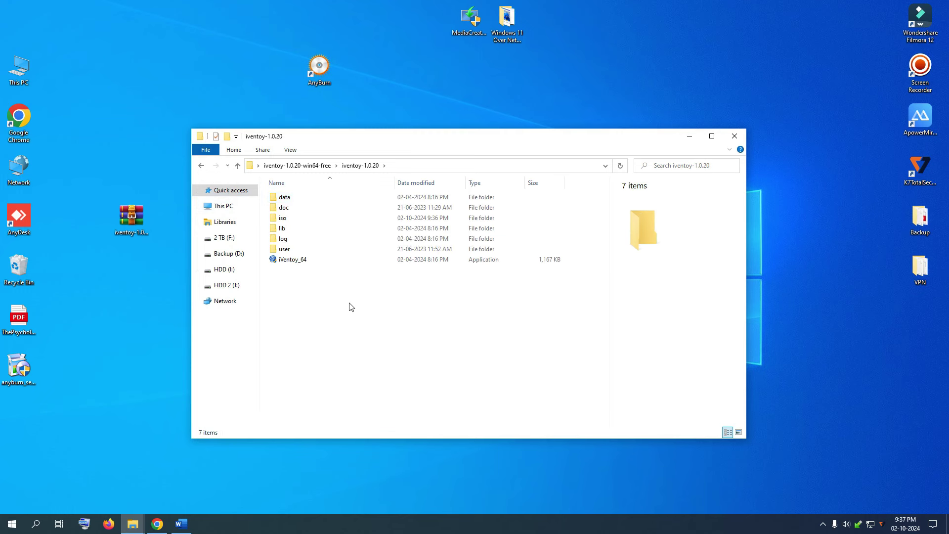
right_click(290, 263)
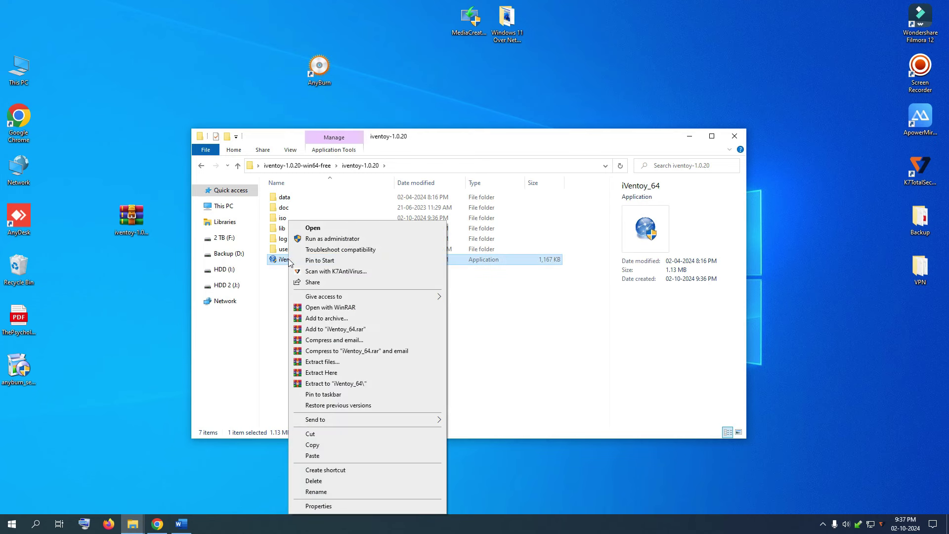
click(346, 240)
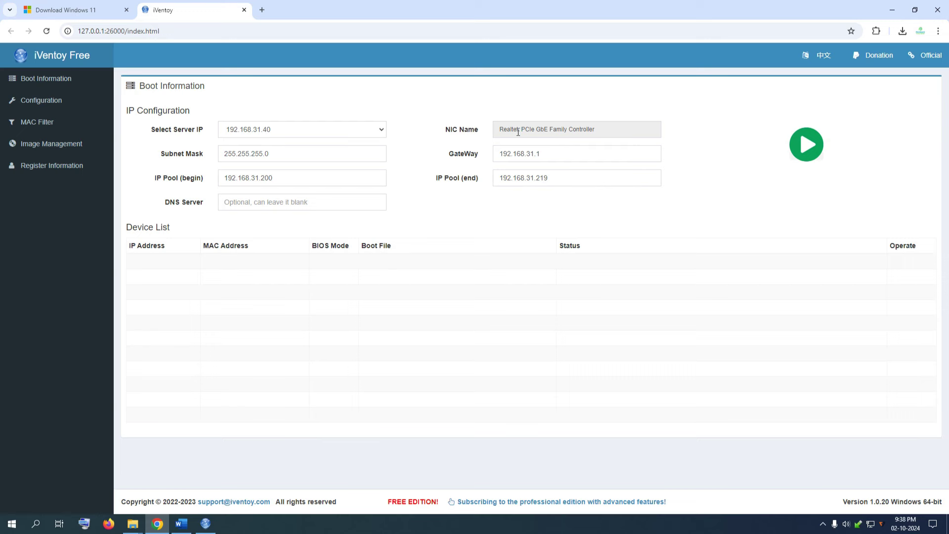
Run ipconfig in a Command Prompt, compare its network addresses with iVentoy's IP configuration, and close the Command Prompt
key(super+r)
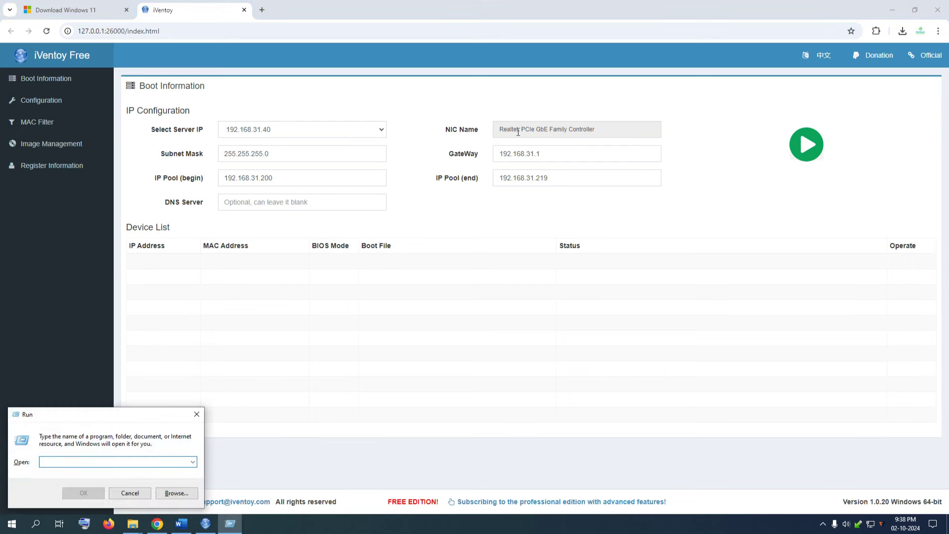
text(cmd)
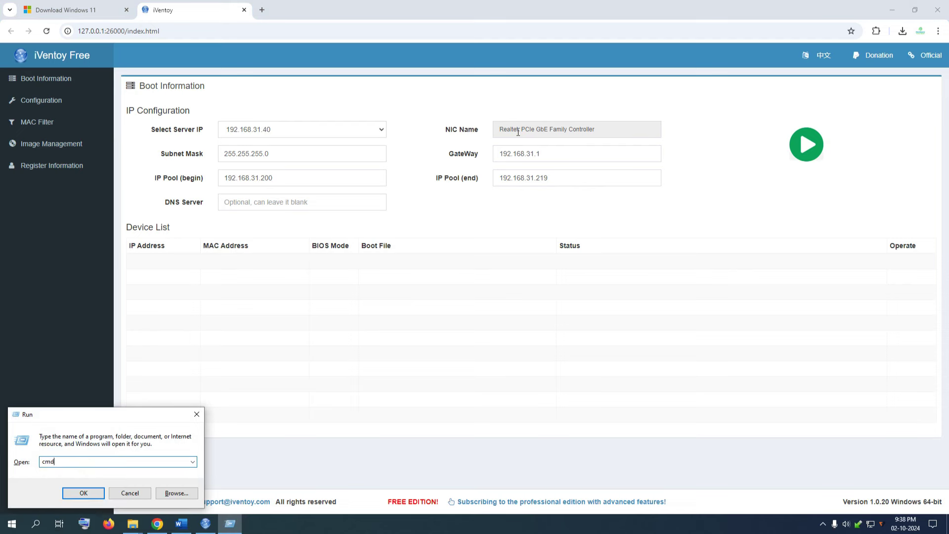
key(Return)
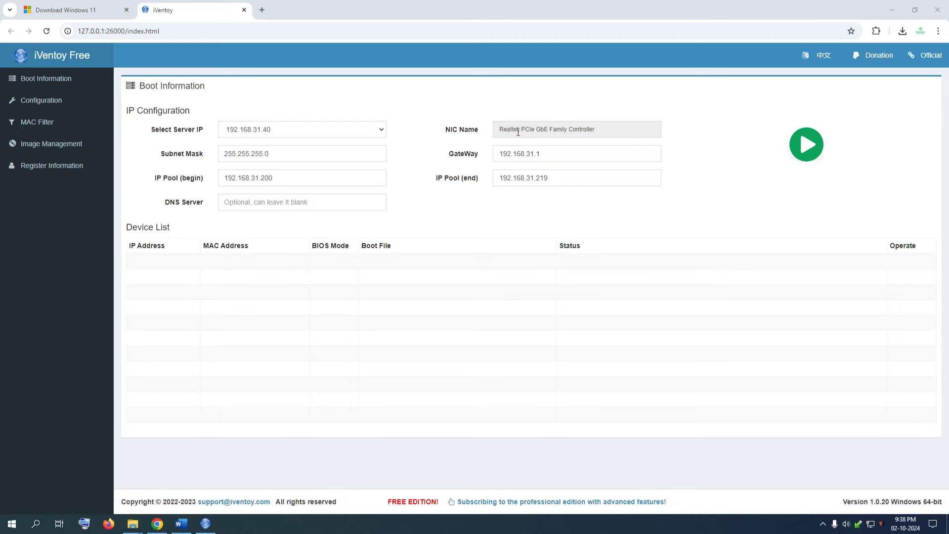
text(ip)
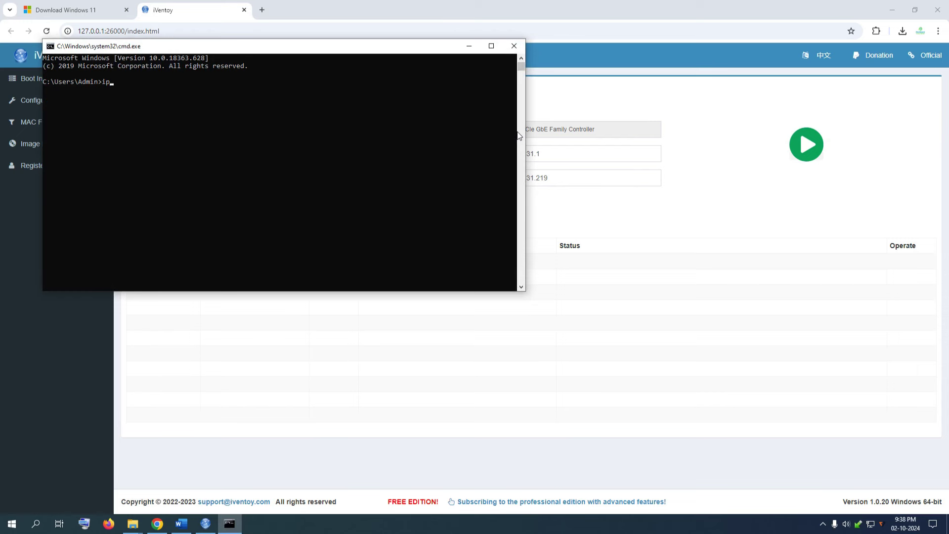
text(config)
key(Return)
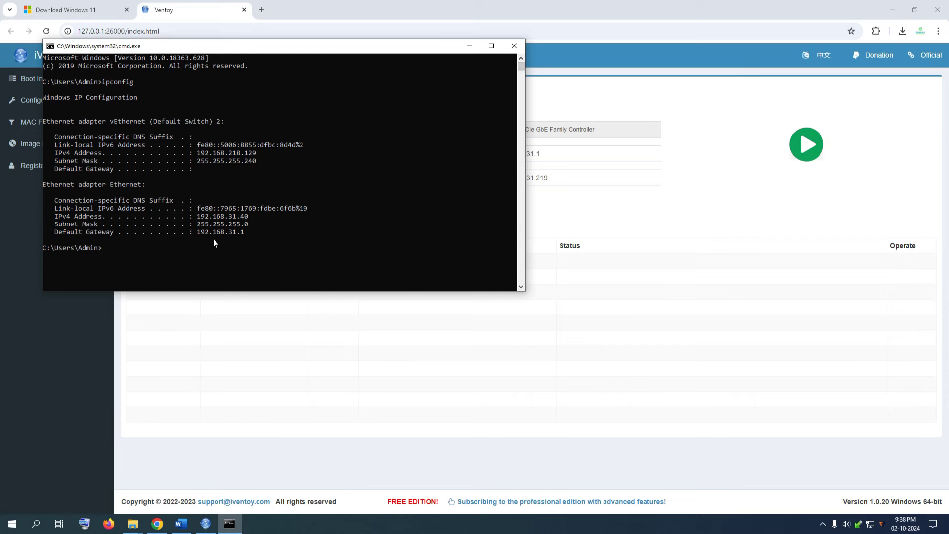
drag(234, 68, 505, 255)
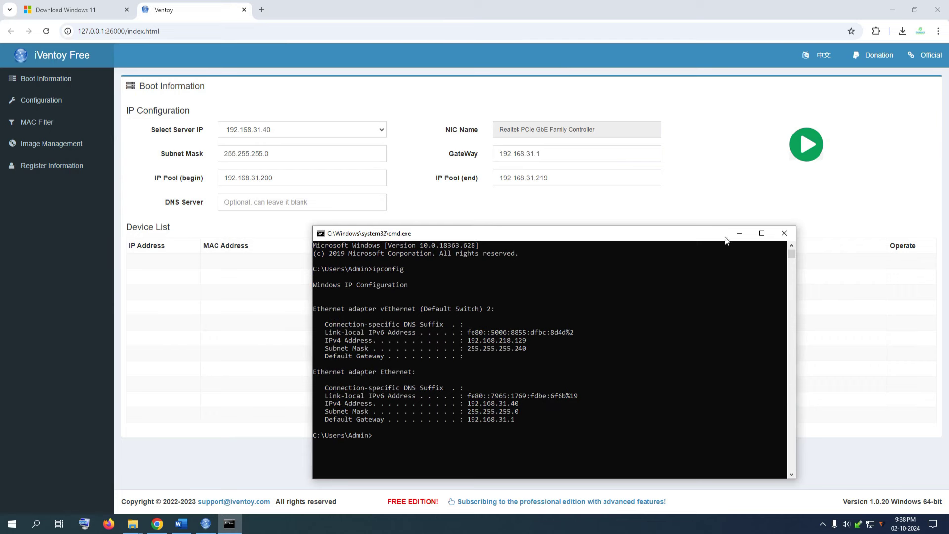
click(784, 233)
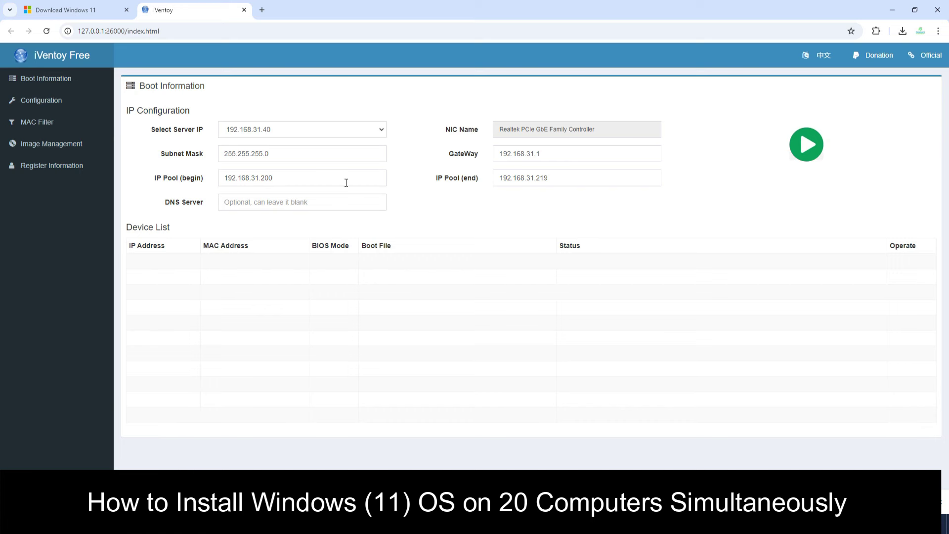
Check the last octets of the IP pool's begin and end addresses
drag(280, 179, 260, 178)
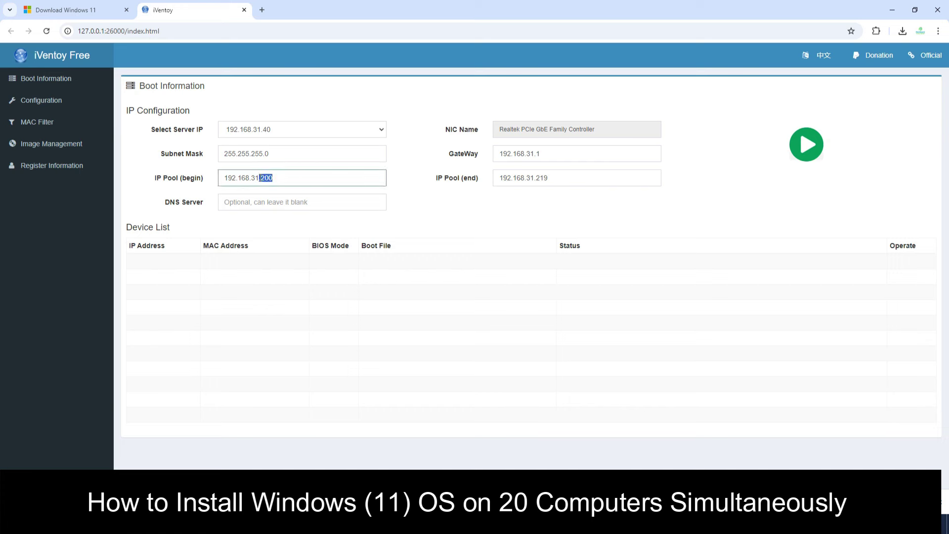
click(559, 179)
drag(547, 179, 539, 181)
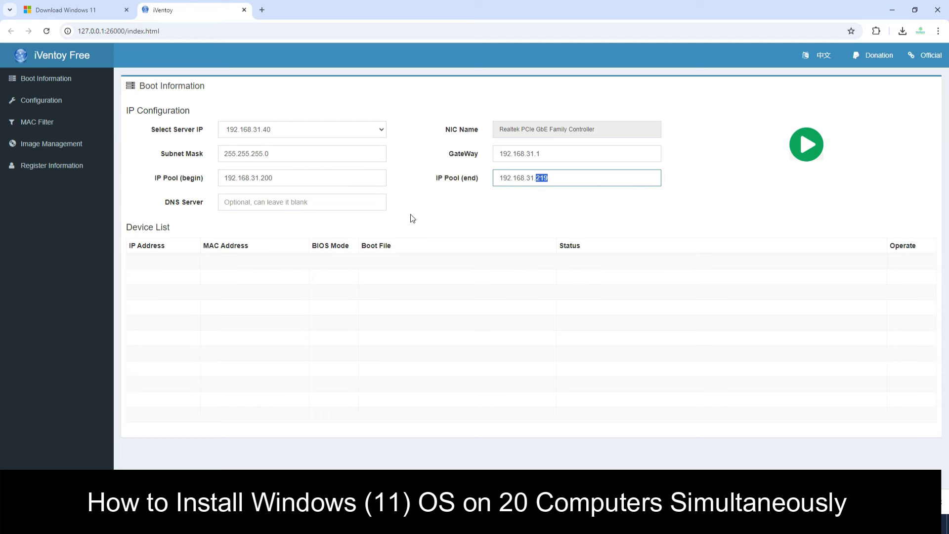
View the Configuration and MAC Filter pages and refresh the image file list in Image Management
click(42, 106)
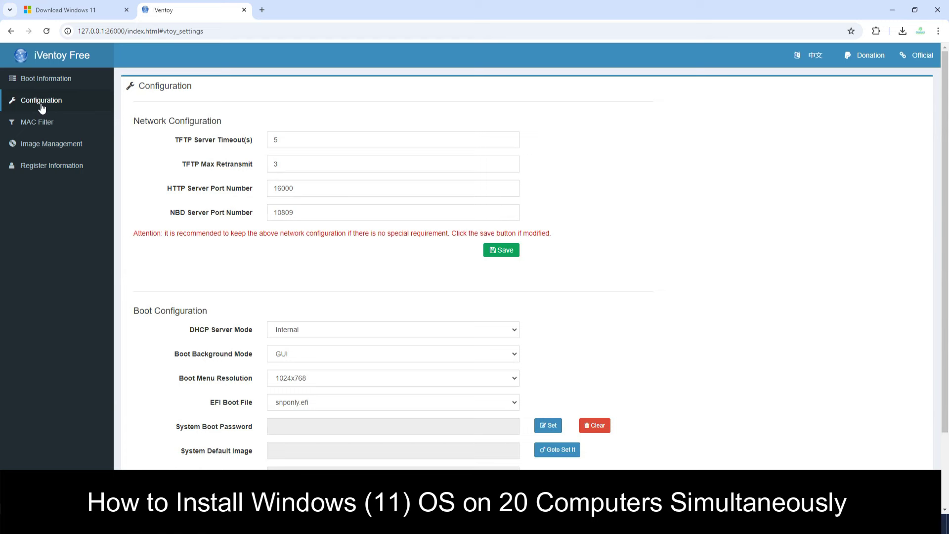
click(44, 124)
click(53, 147)
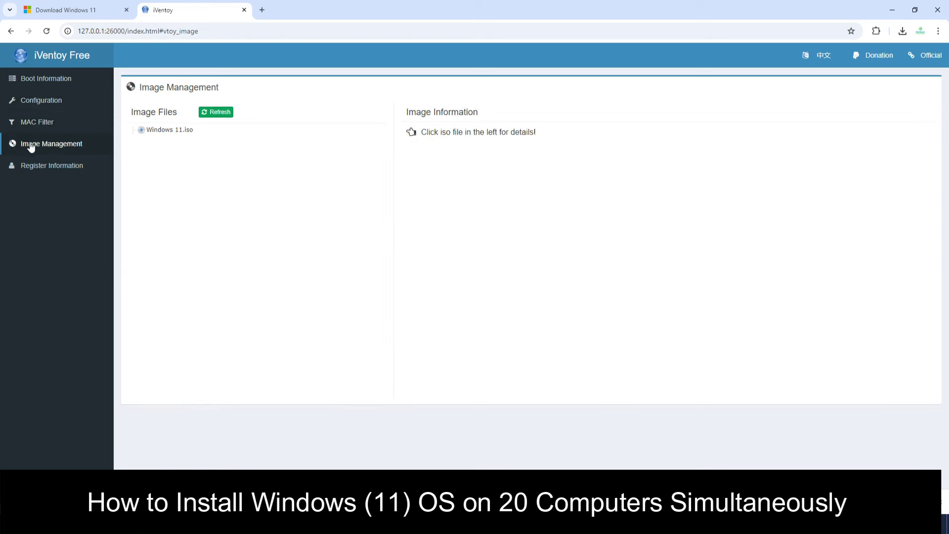
click(216, 113)
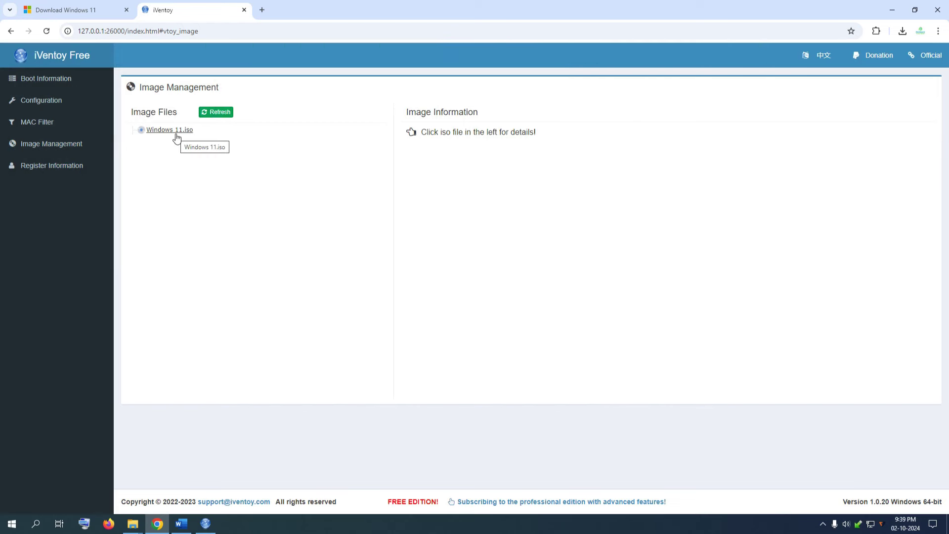
Review the MAC filter modes and address list along with the network and boot configuration
click(38, 122)
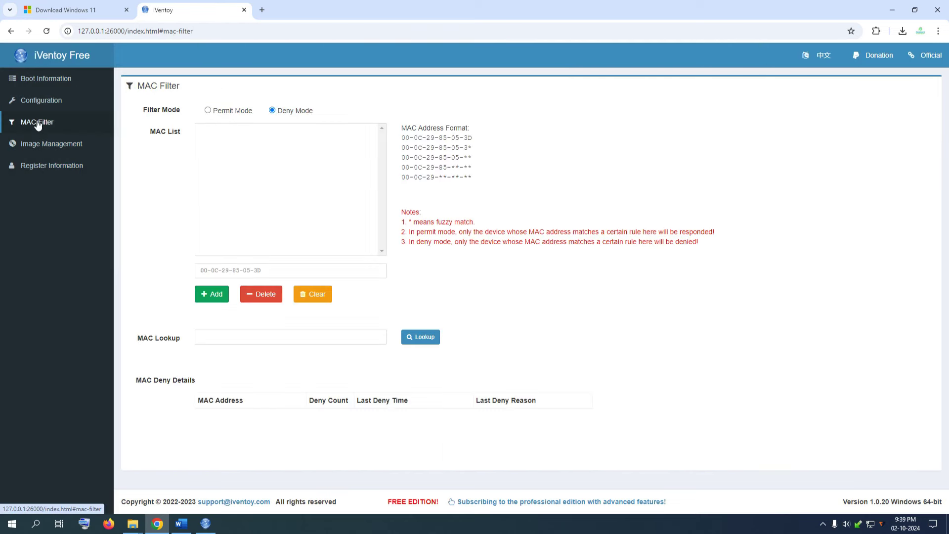
click(42, 103)
click(33, 123)
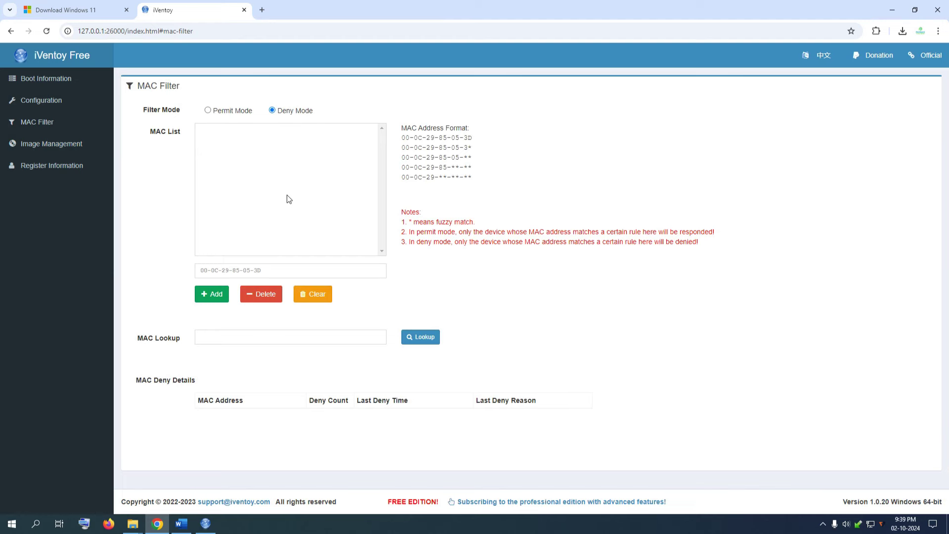
click(36, 108)
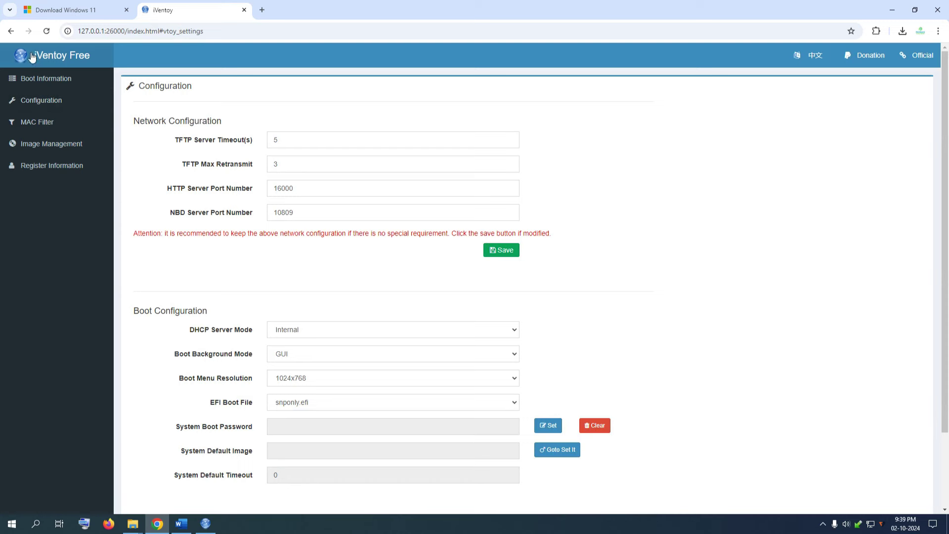
Return to the boot information and start the iVentoy server
click(44, 80)
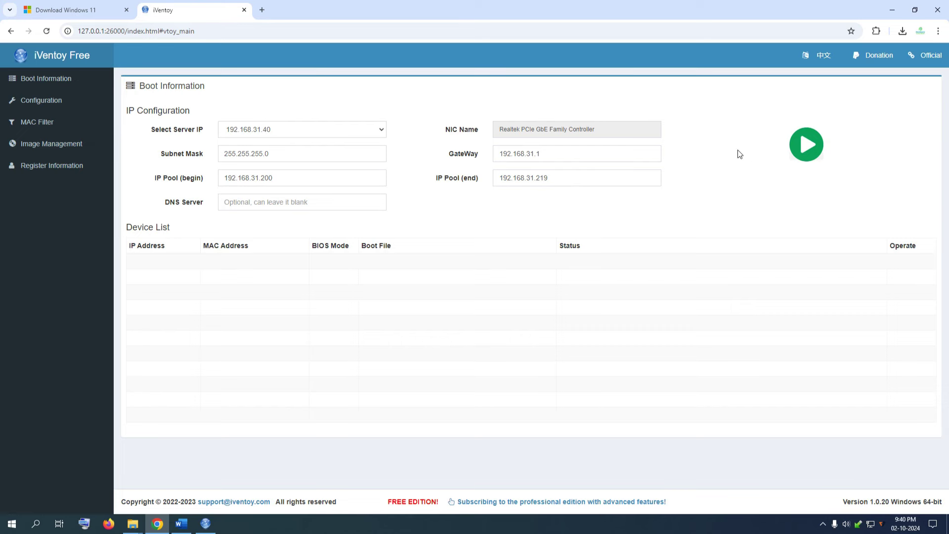
click(804, 145)
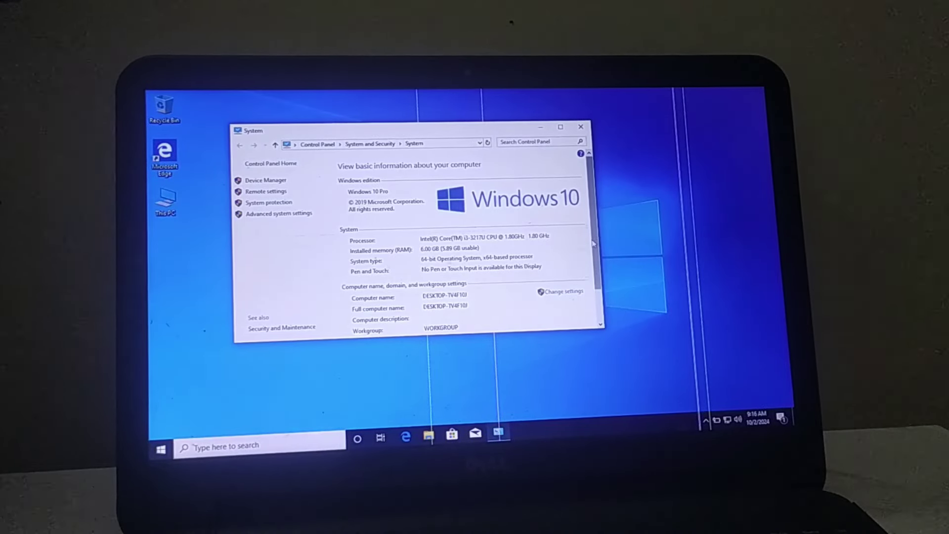
Switch to the client laptop, widen its System window to read the specifications, close it and restart Windows 10
drag(594, 242, 665, 238)
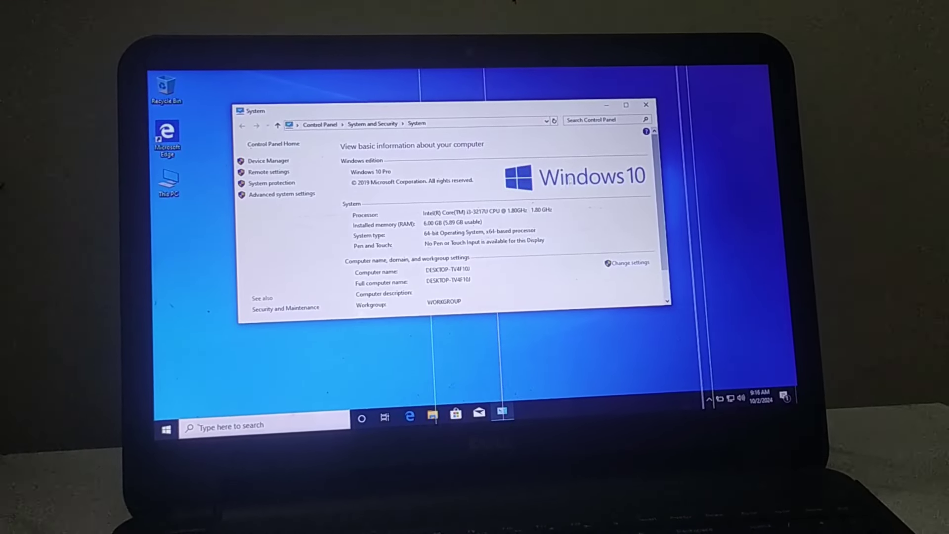
click(651, 105)
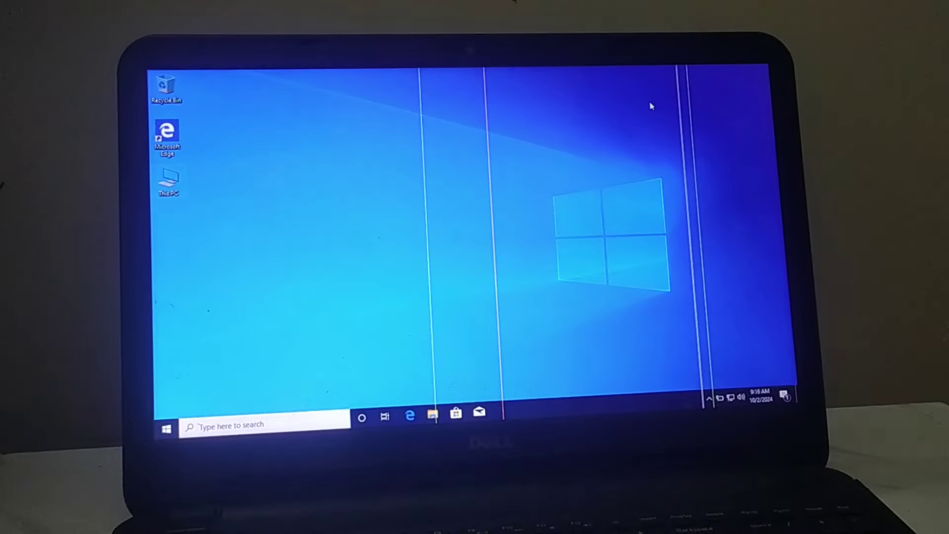
click(165, 429)
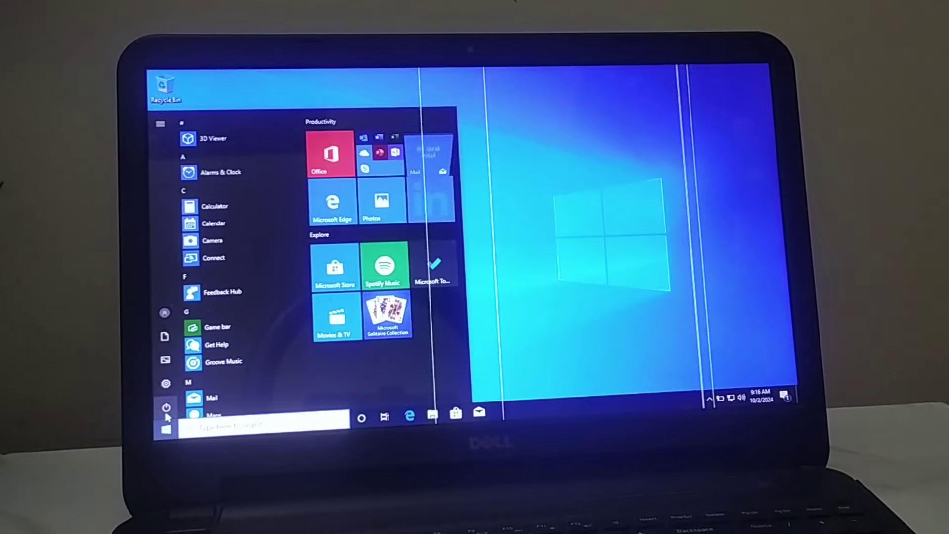
click(166, 408)
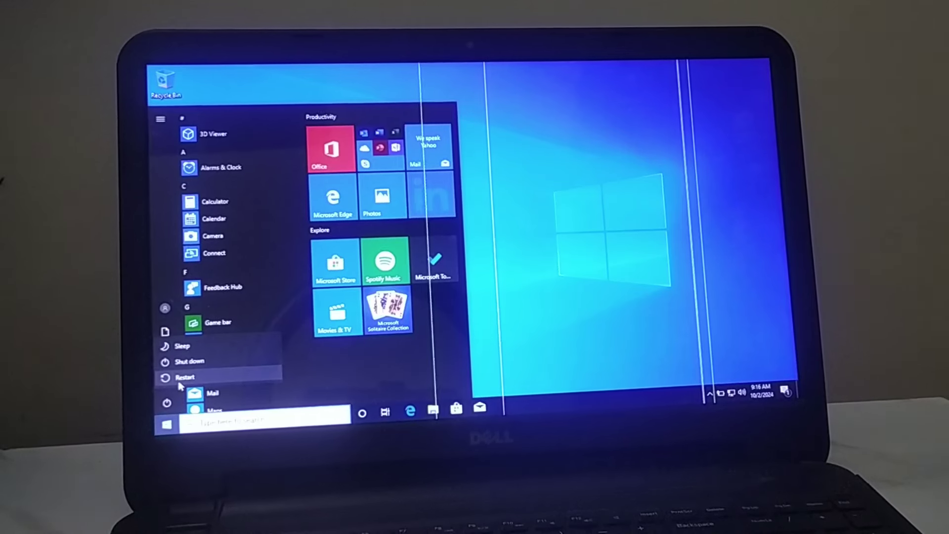
click(182, 379)
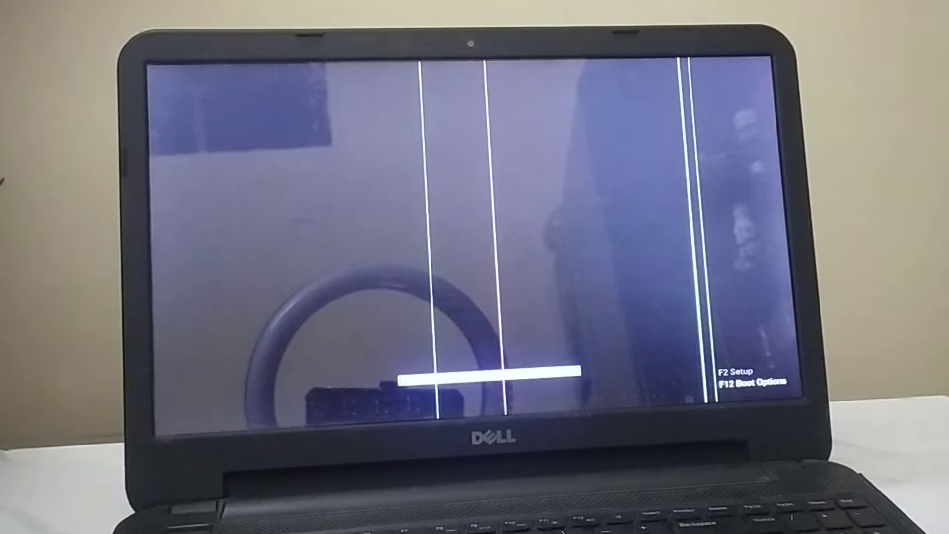
Boot the laptop from Network in the Boot Manager and launch the ISO entry from iVentoy's ISO Boot Menu
key(F12)
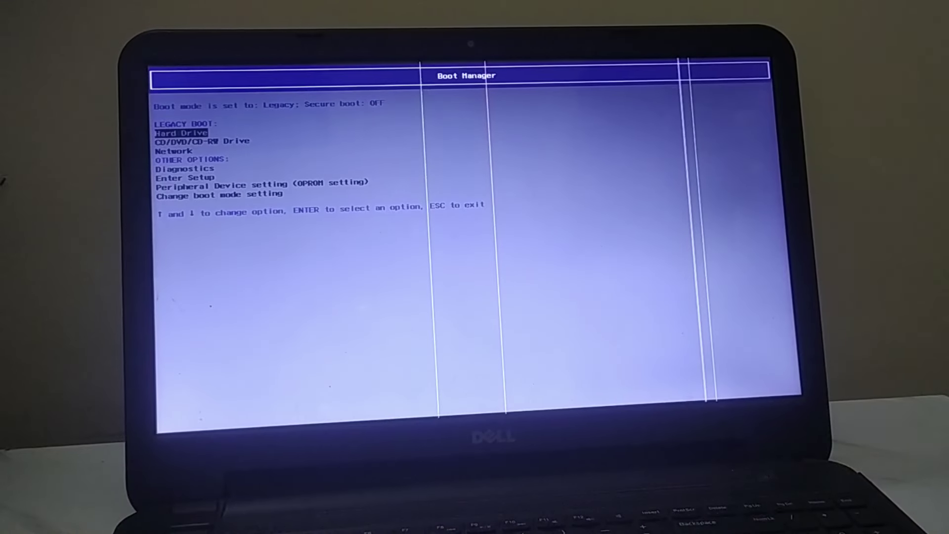
key(Down)
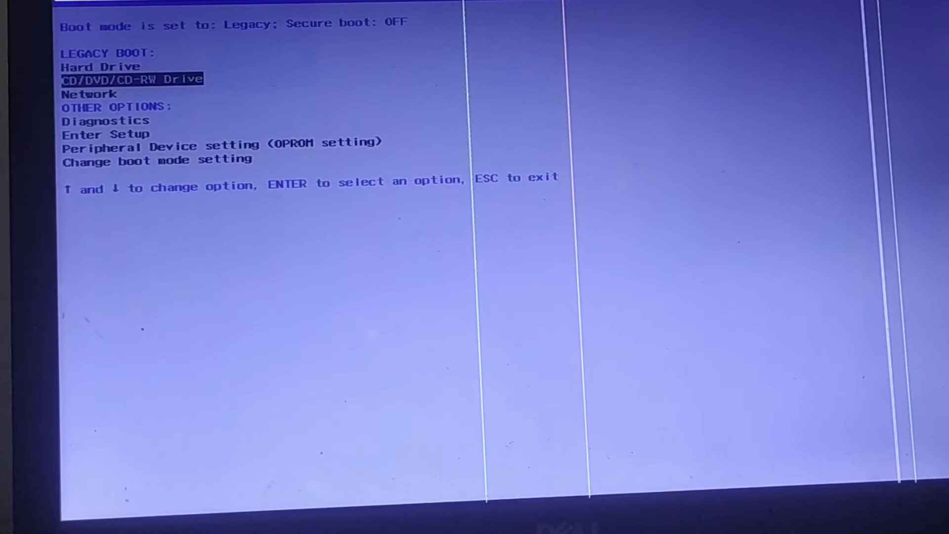
key(Down)
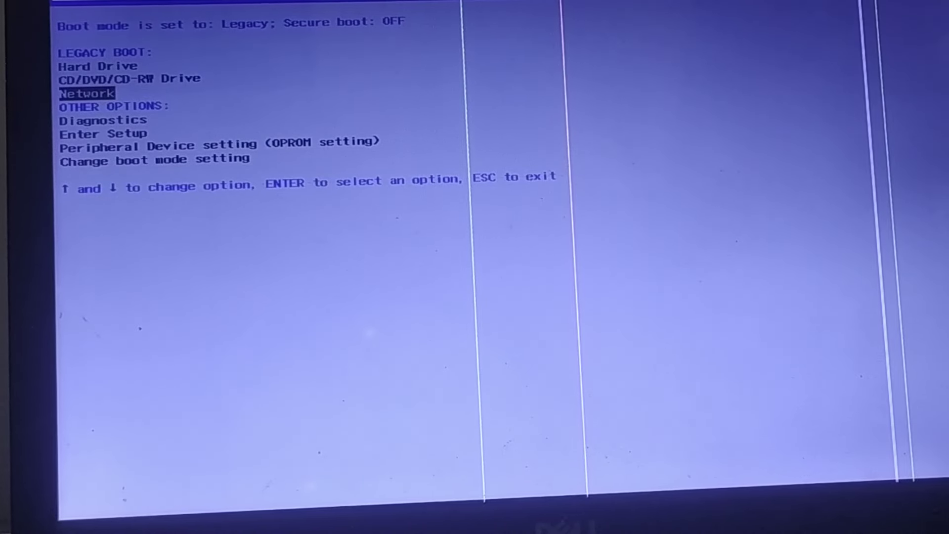
key(Return)
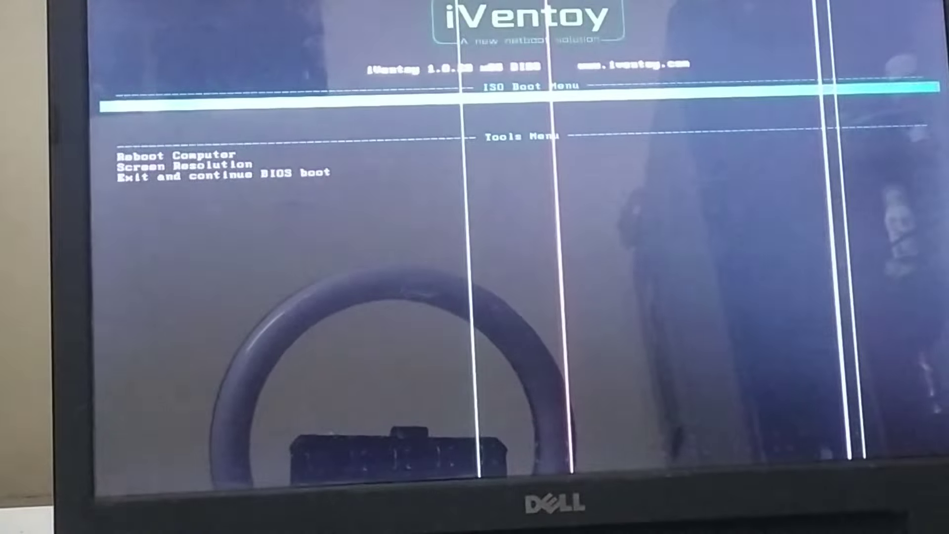
key(Return)
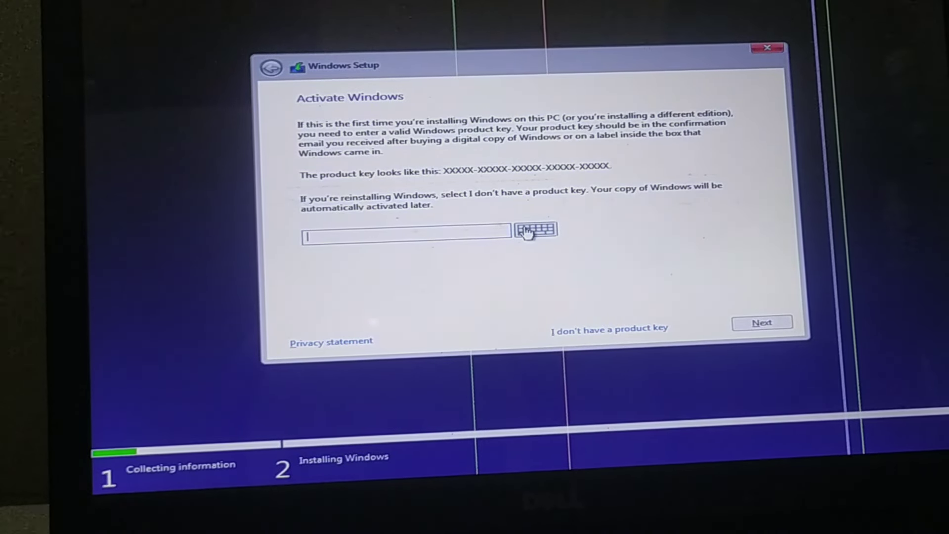
Continue Windows Setup without a product key and choose Windows 11 Pro as the operating system to install
click(621, 330)
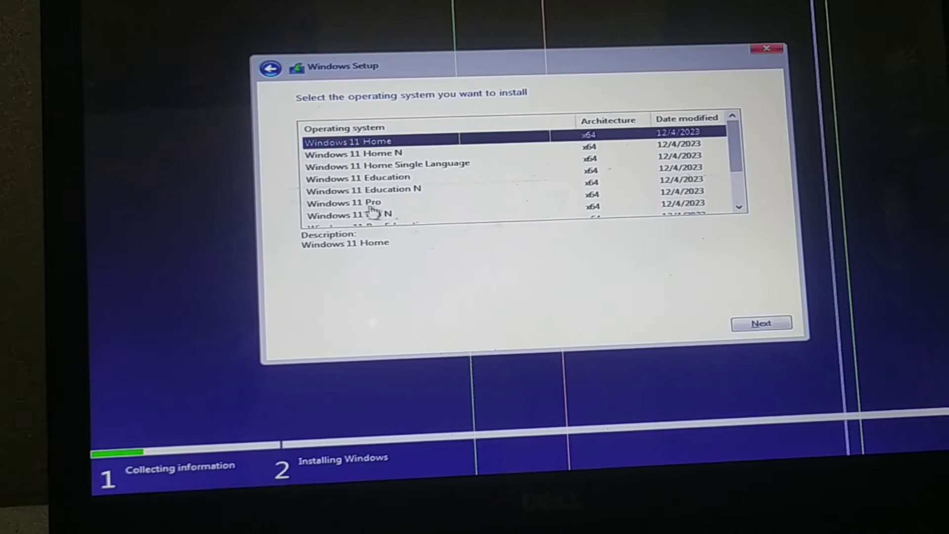
click(369, 203)
click(321, 190)
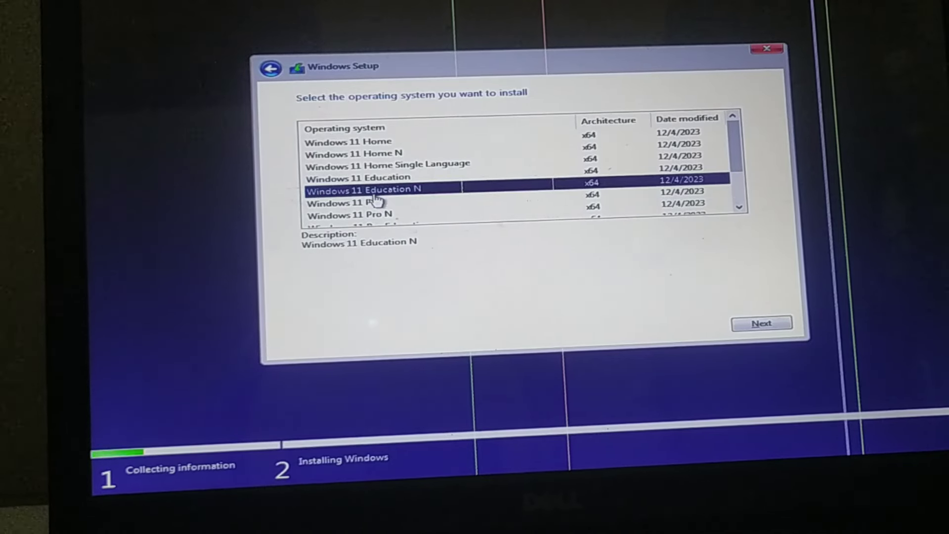
click(372, 203)
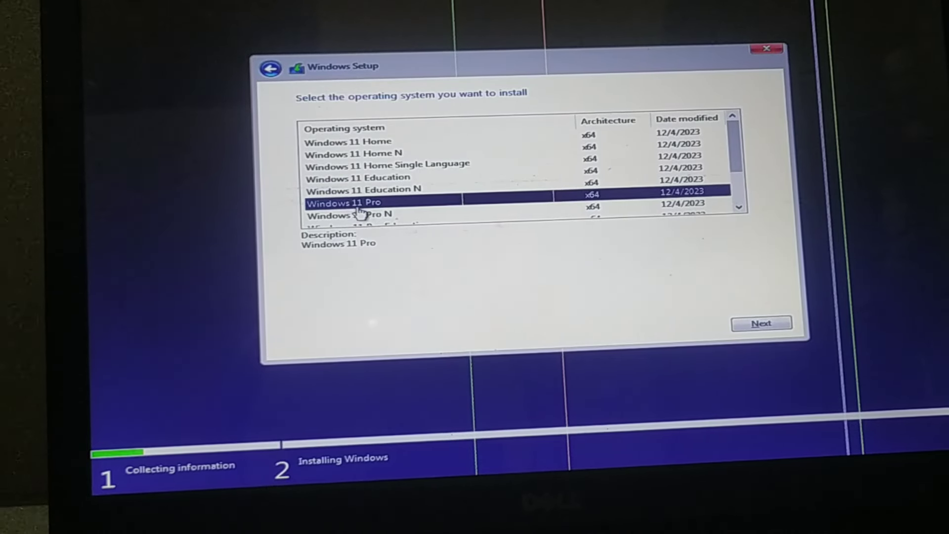
click(759, 322)
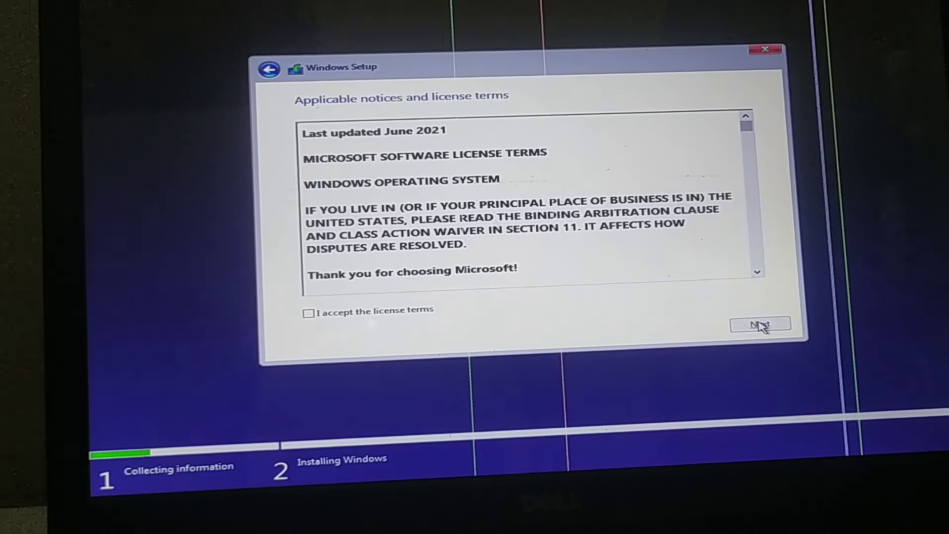
Accept the license terms and choose the custom, Windows-only installation type
click(354, 316)
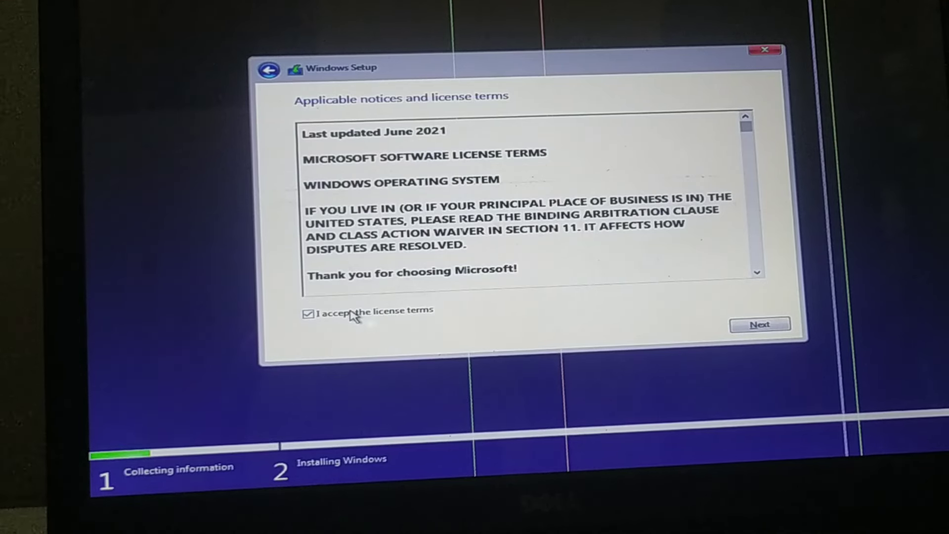
click(748, 325)
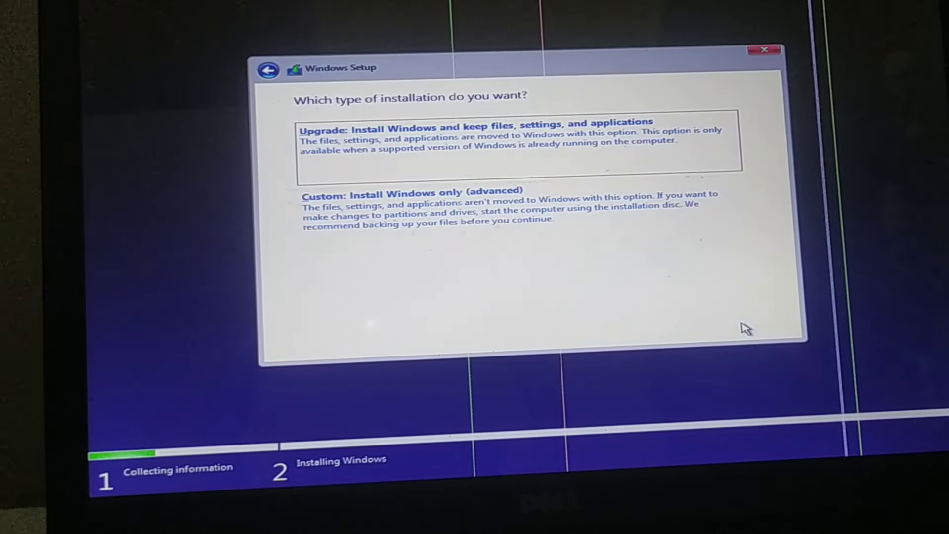
click(449, 218)
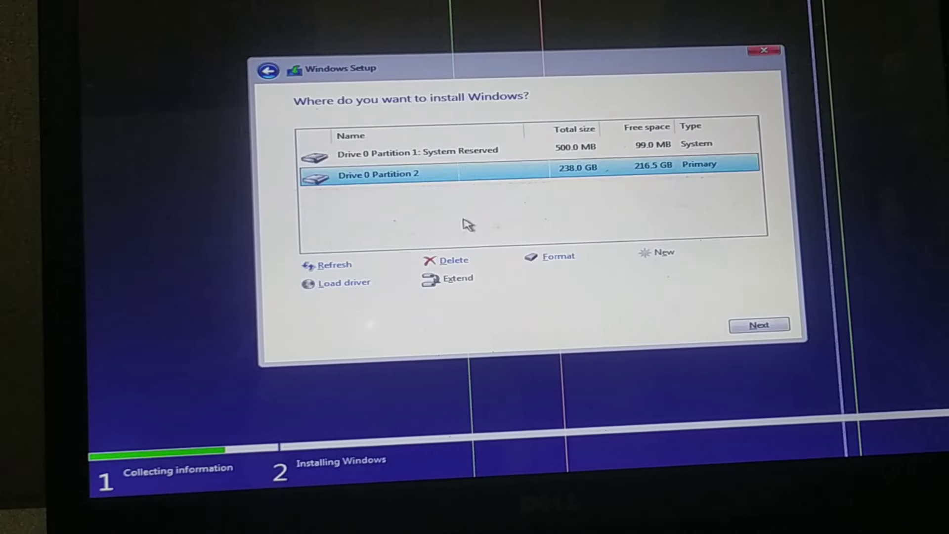
Delete both partitions on Drive 0 and start installing Windows on the drive's unallocated space
click(460, 267)
click(645, 272)
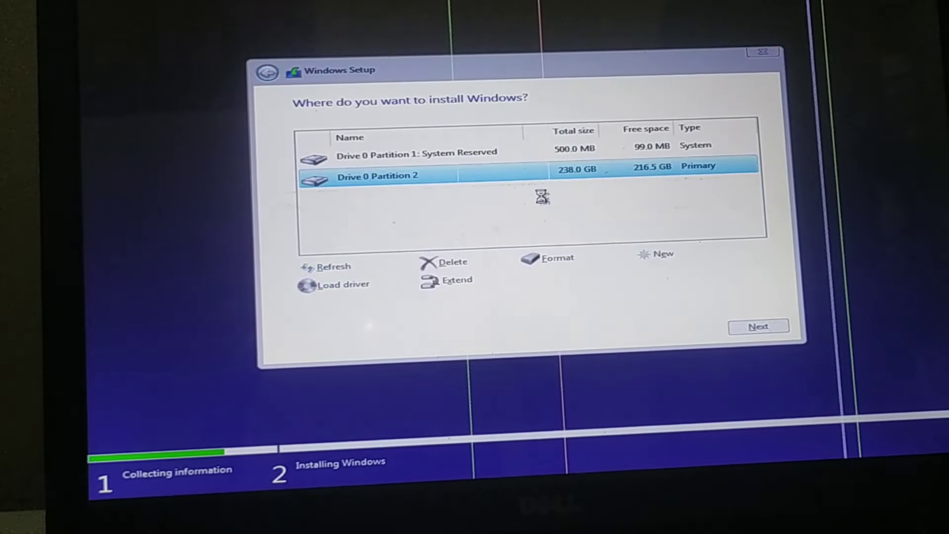
click(445, 263)
click(643, 275)
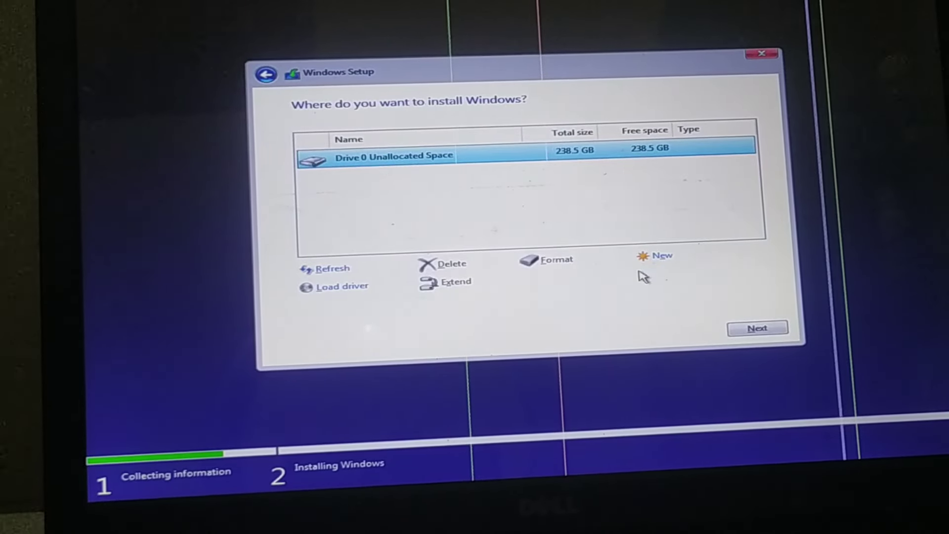
click(757, 327)
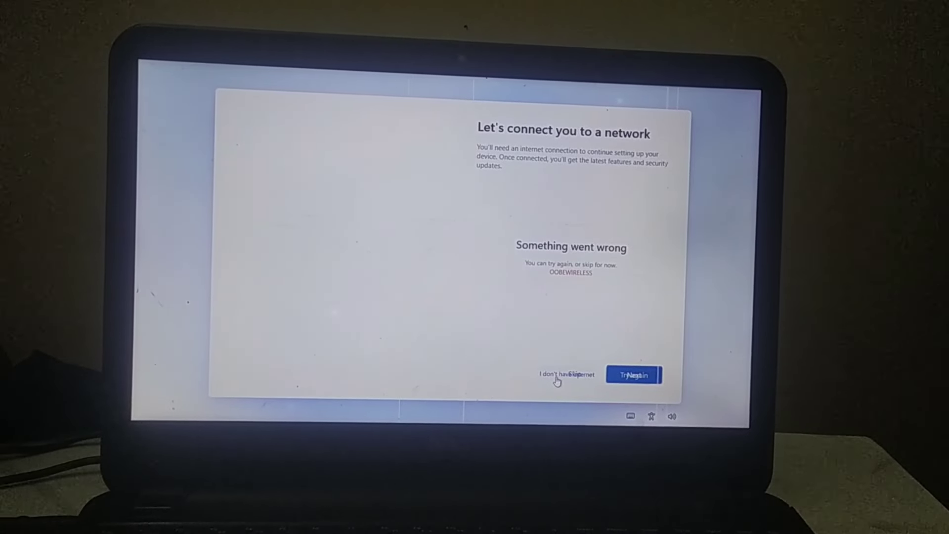
Skip the network connection in the first-run setup and confirm India as the country or region
click(572, 380)
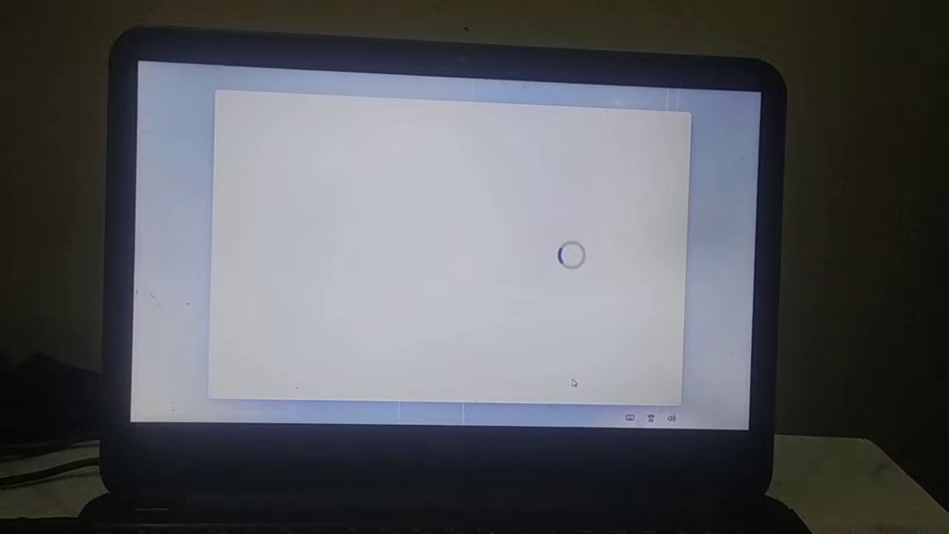
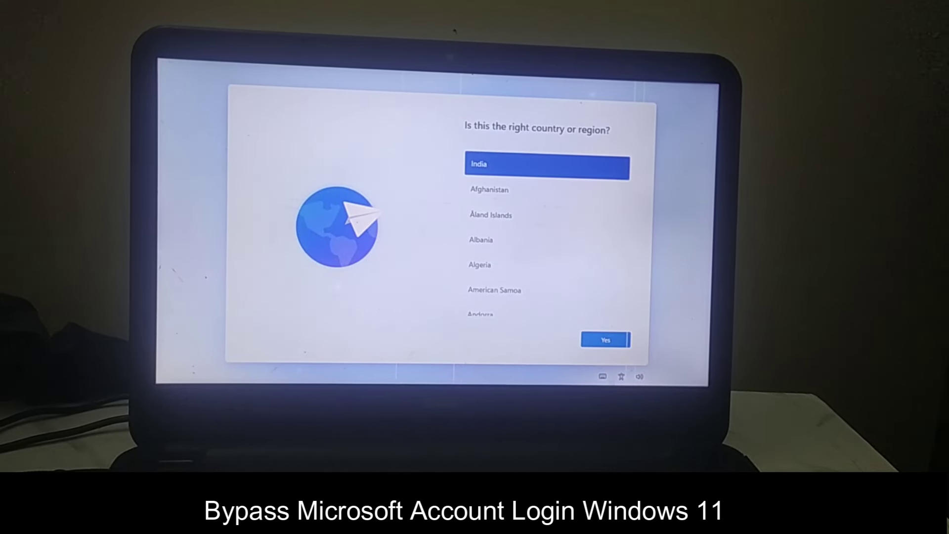
click(609, 345)
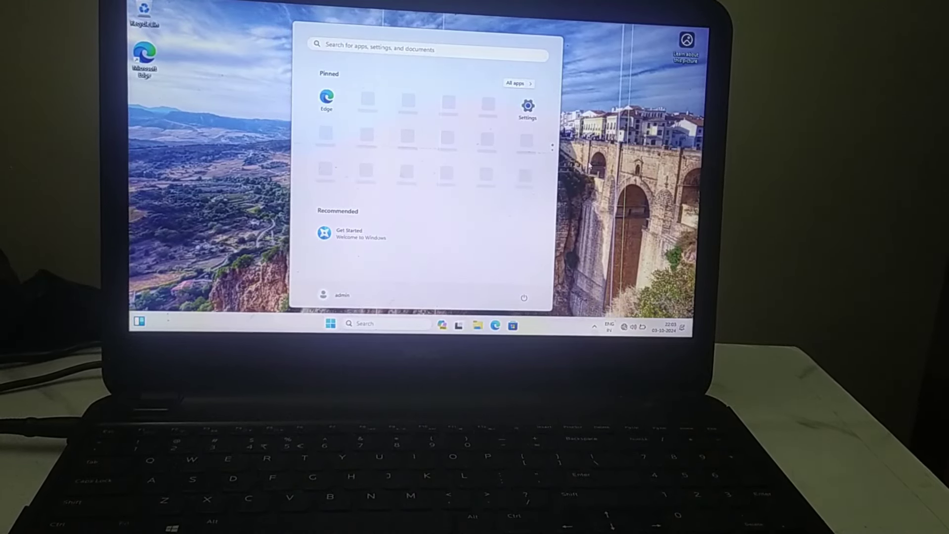
Close the Start menu to check the new Windows 11 desktop, and reopen it
key(Escape)
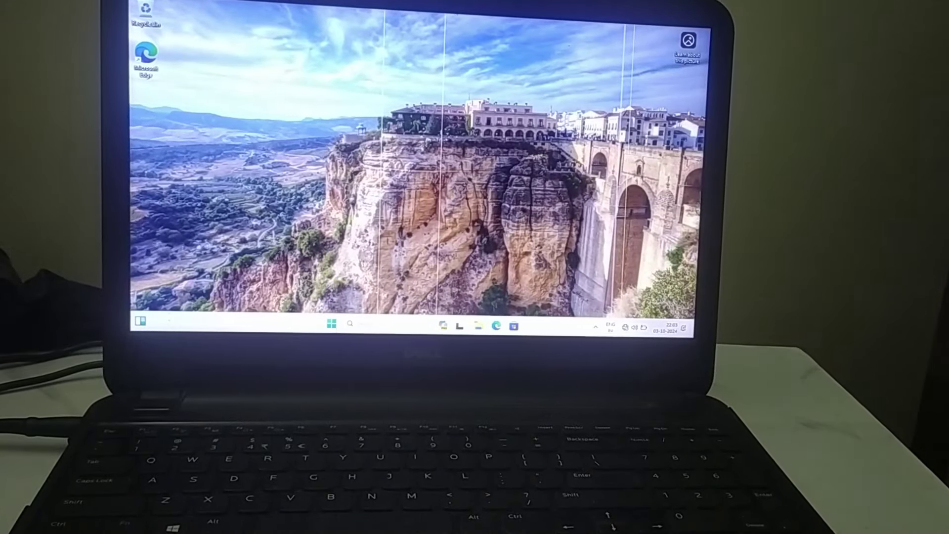
click(332, 324)
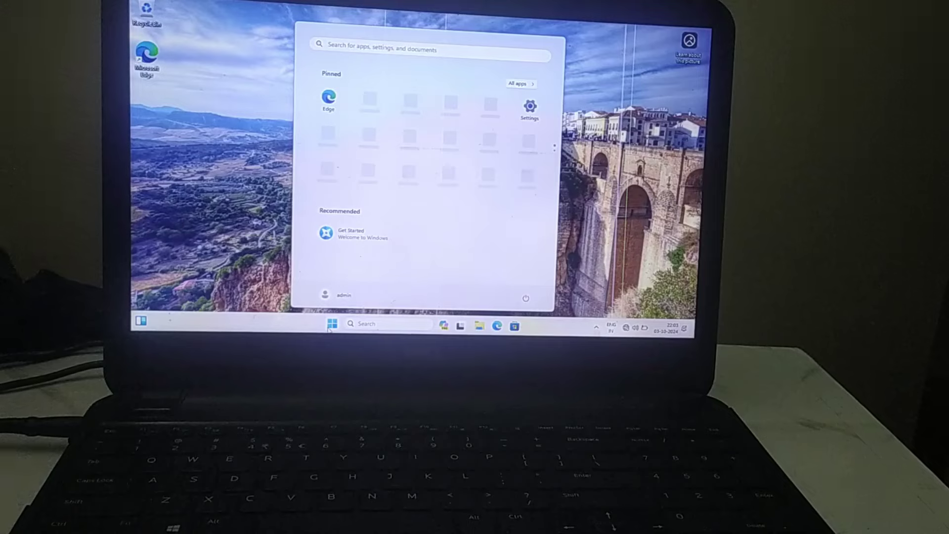